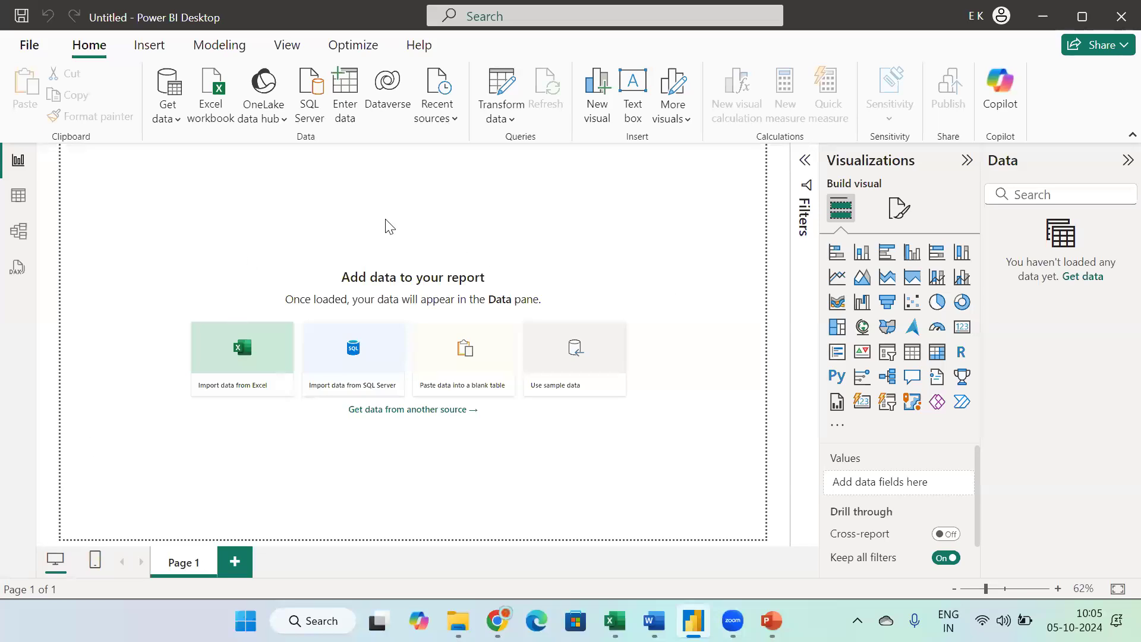
Review the global regional settings and the current file's data load and regional settings in the options.
click(28, 52)
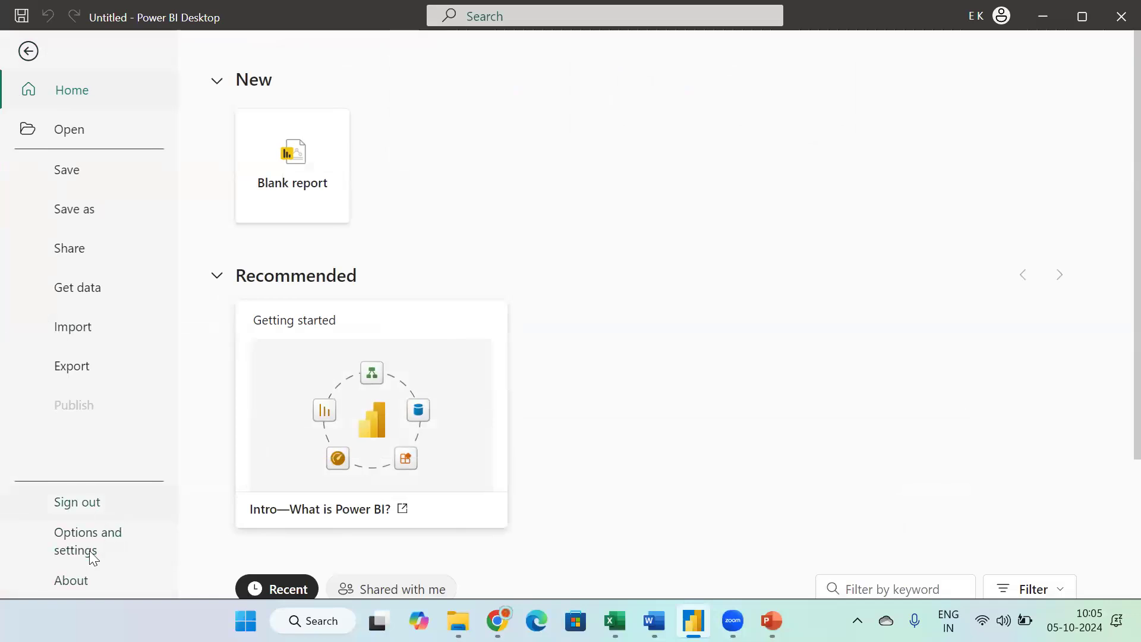
click(89, 547)
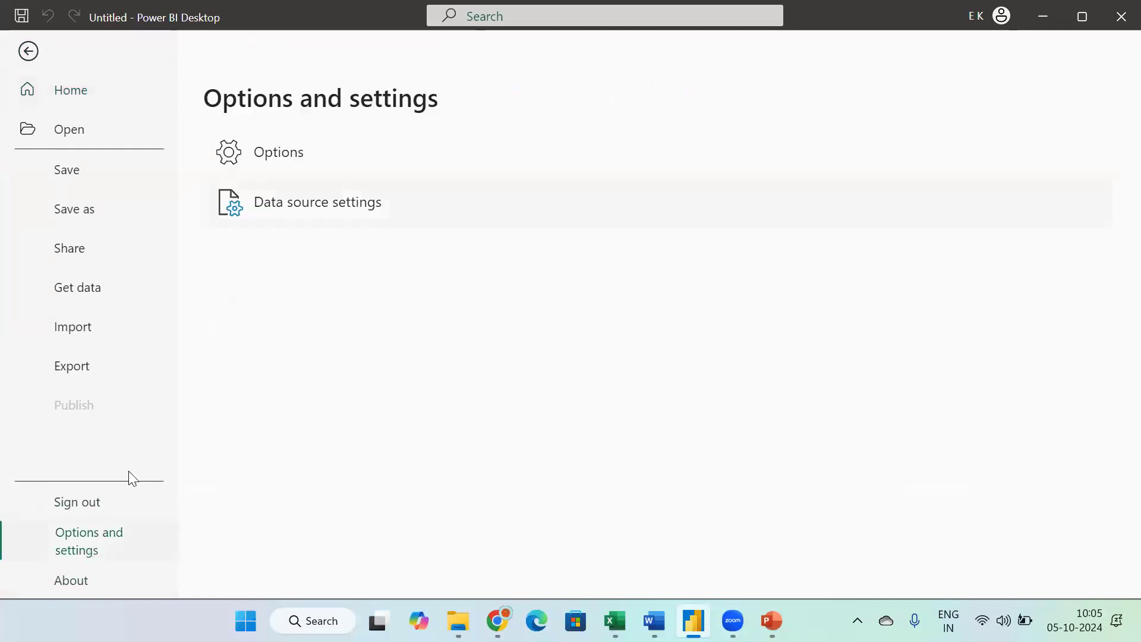
click(289, 152)
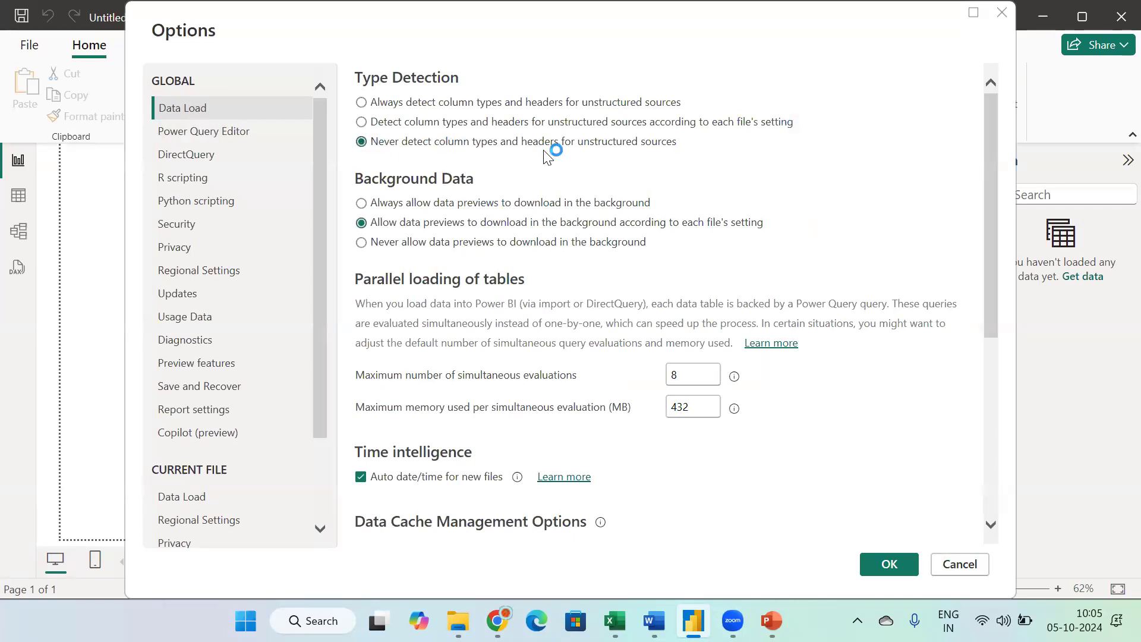
click(196, 271)
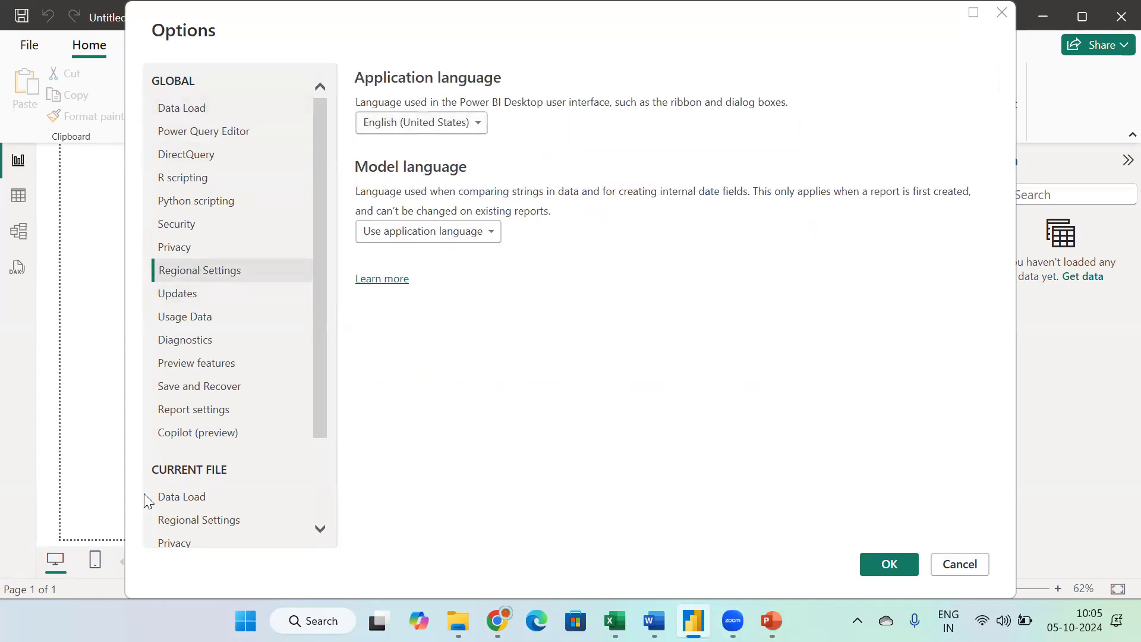
click(206, 497)
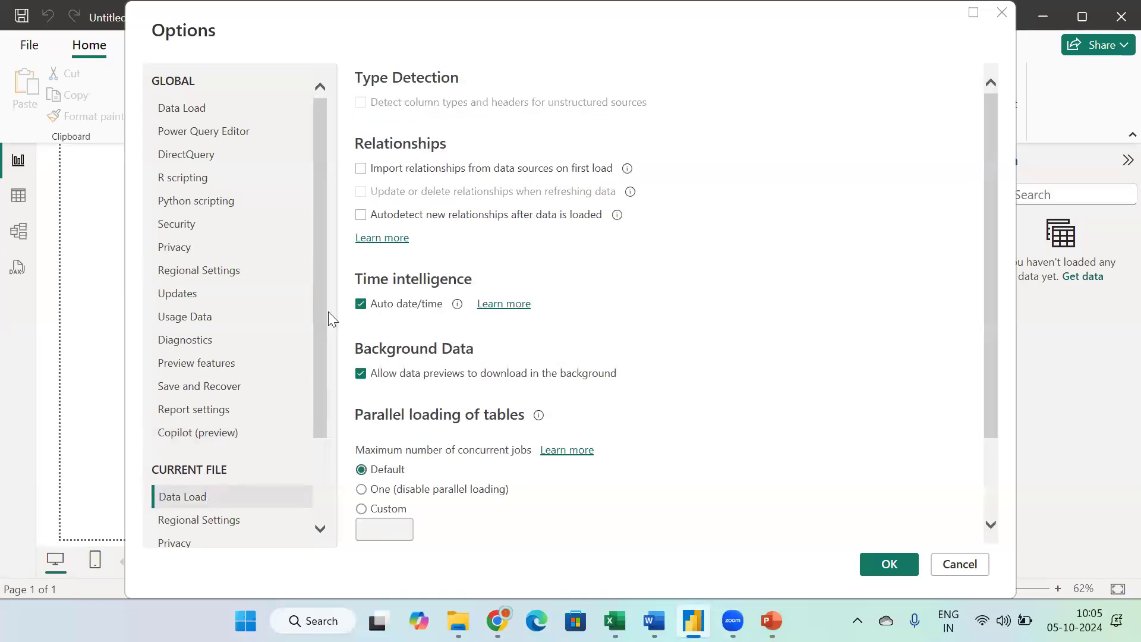
click(213, 523)
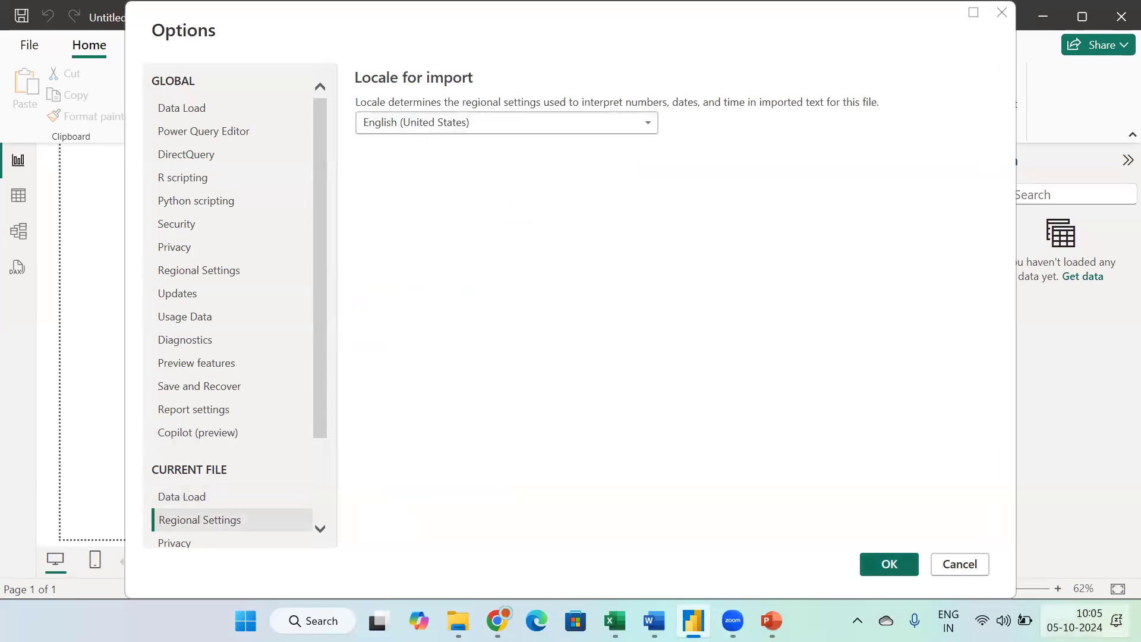
click(1003, 14)
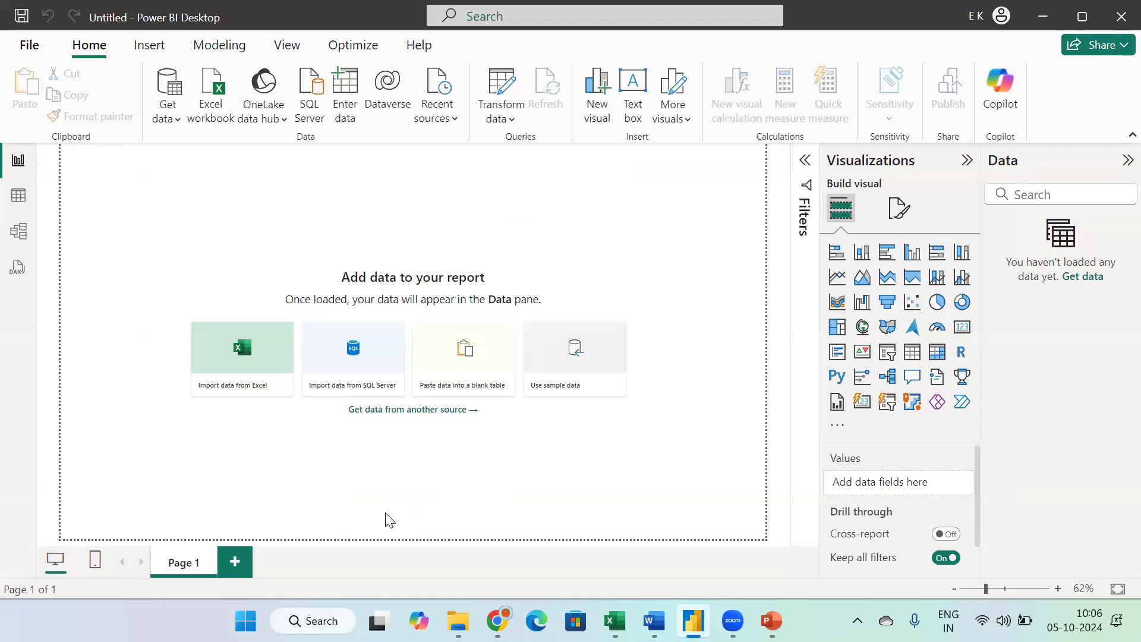
Connect to the Orders_2017(un-processed) file as a Text/CSV data source.
click(174, 121)
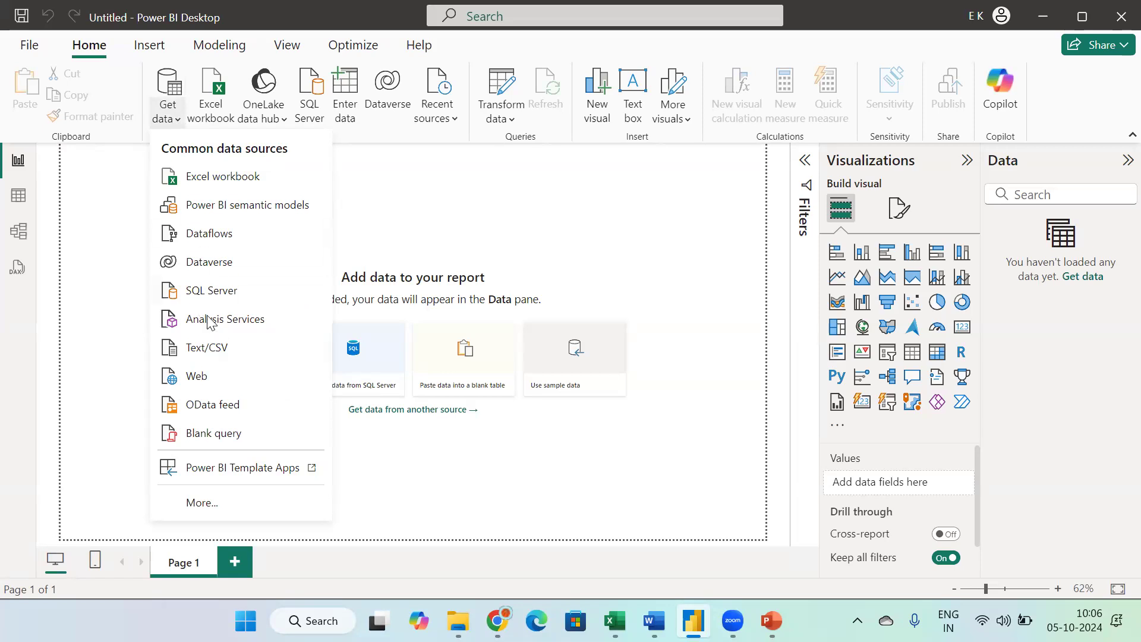
click(207, 351)
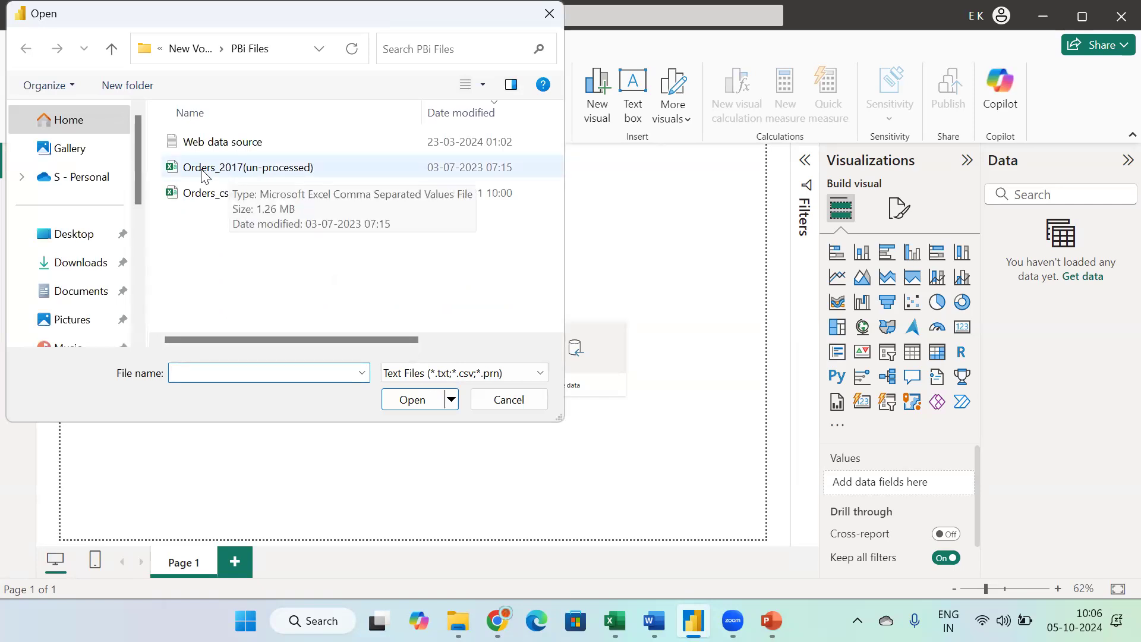
click(235, 173)
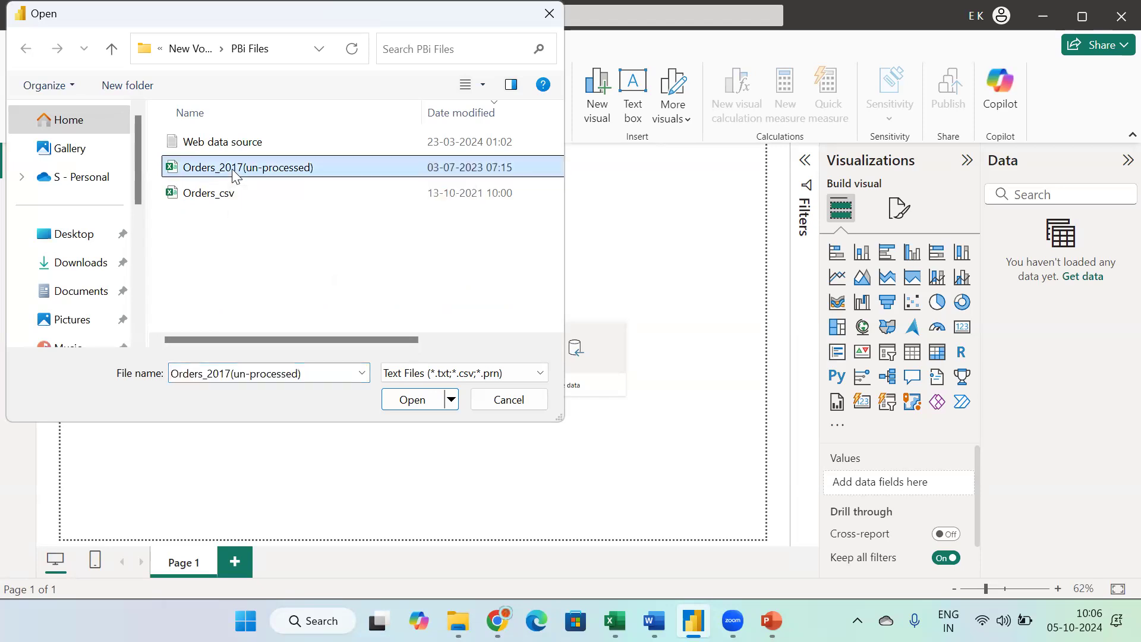
click(407, 399)
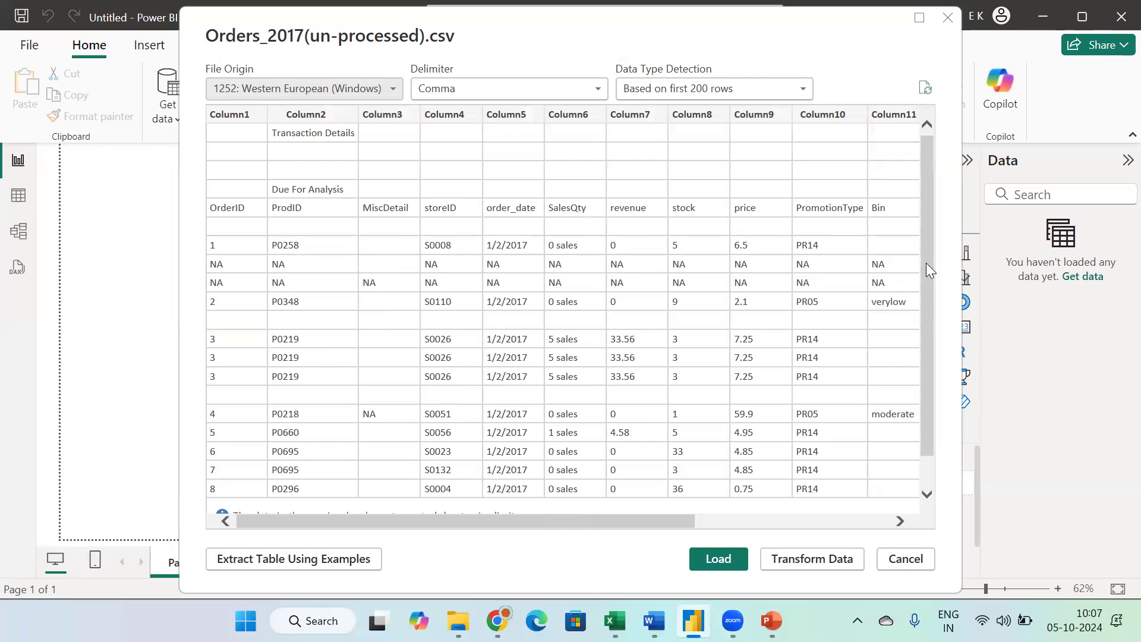
Check the preview of the orders file and open its data for transformation in Power Query Editor.
scroll(917, 330, down, 2)
scroll(912, 325, up, 2)
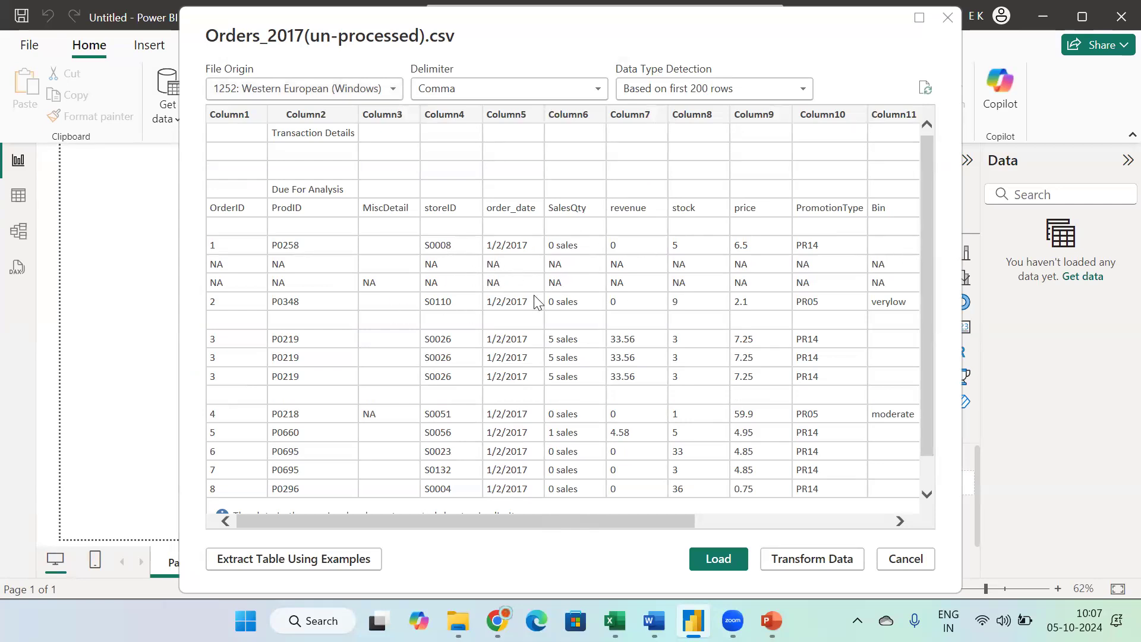
drag(928, 300, 922, 221)
click(797, 565)
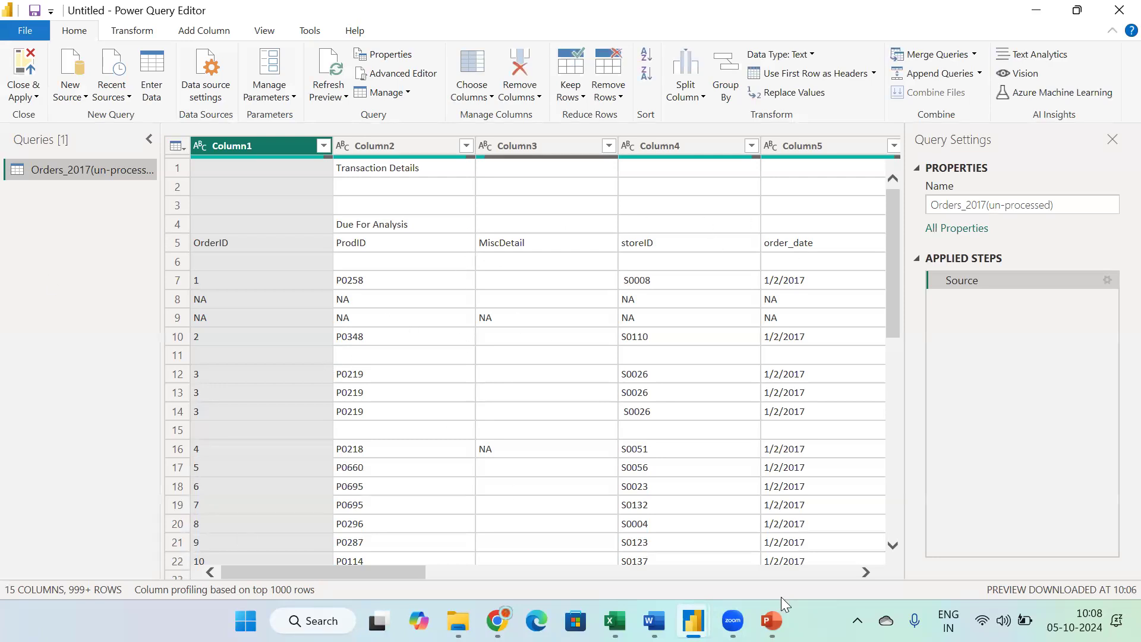
Remove the top 2 rows from the orders table.
mouse_move(693, 620)
drag(328, 575, 278, 520)
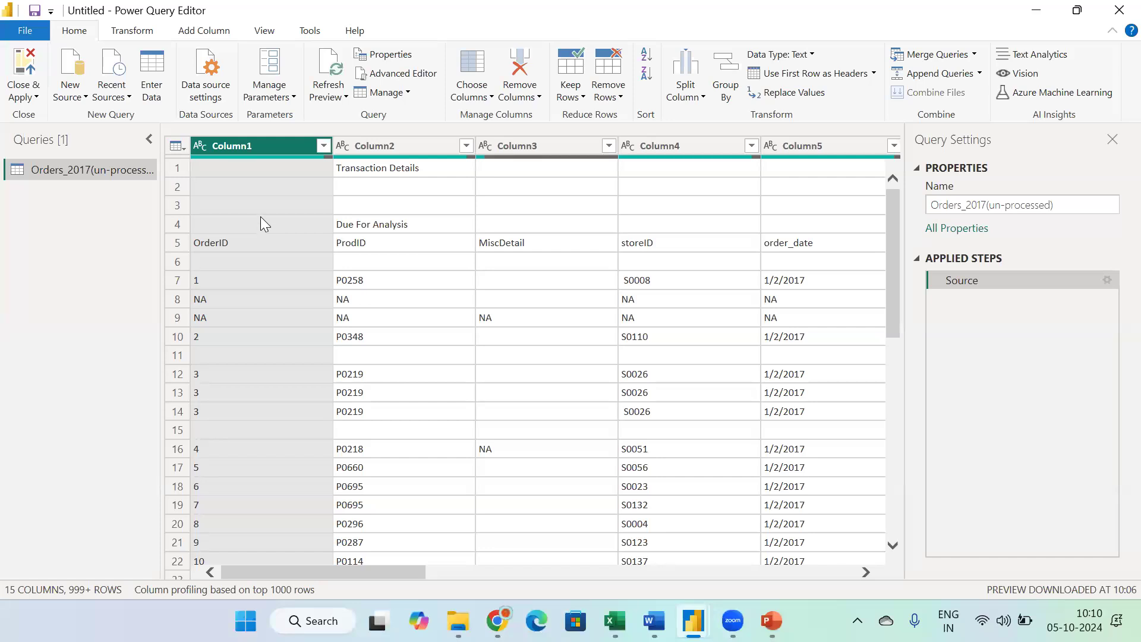
click(618, 102)
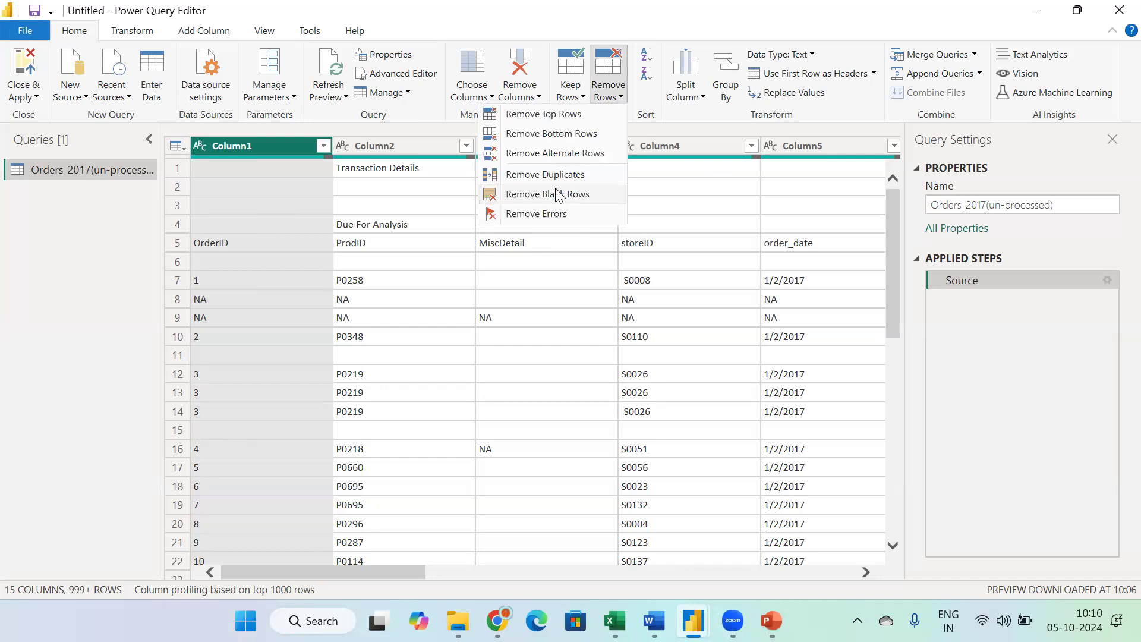
click(550, 115)
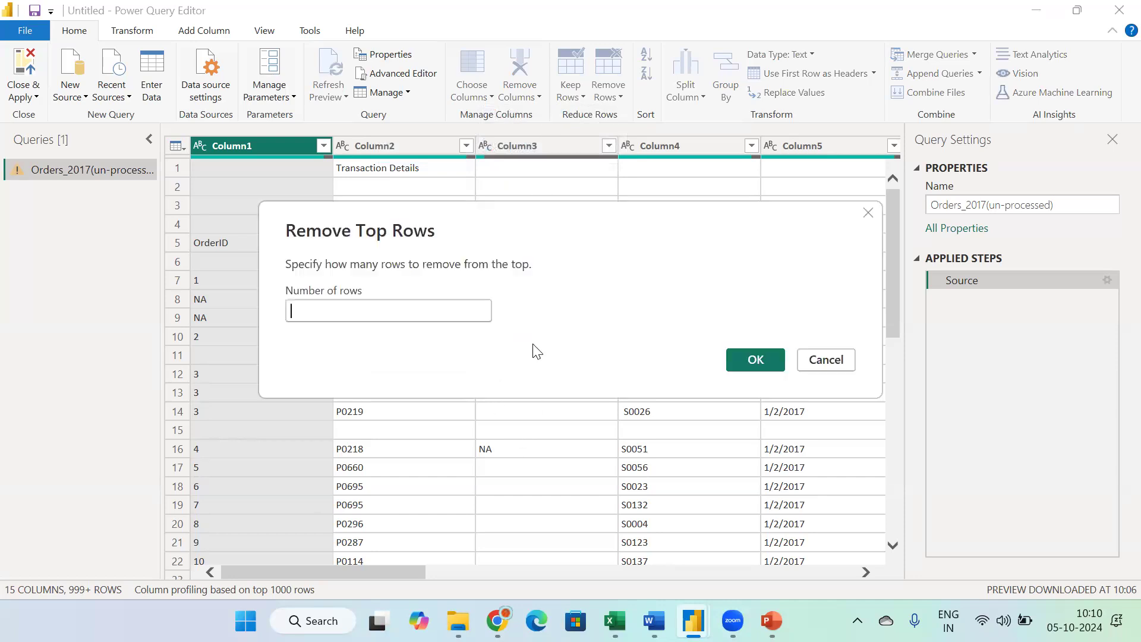
click(348, 306)
text(2)
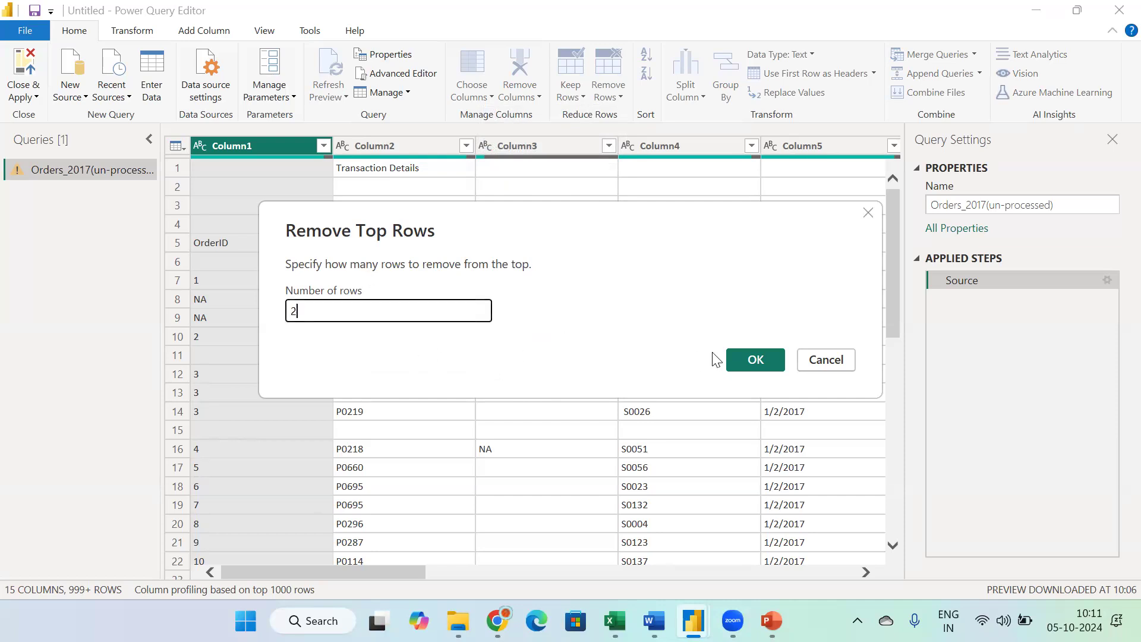
click(754, 361)
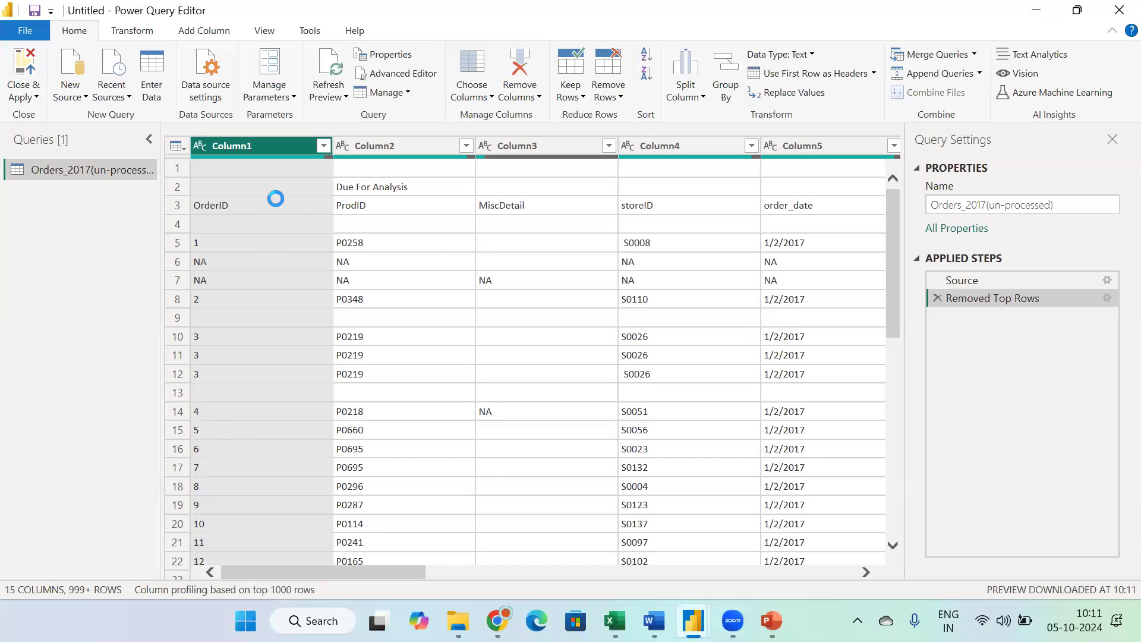
click(623, 72)
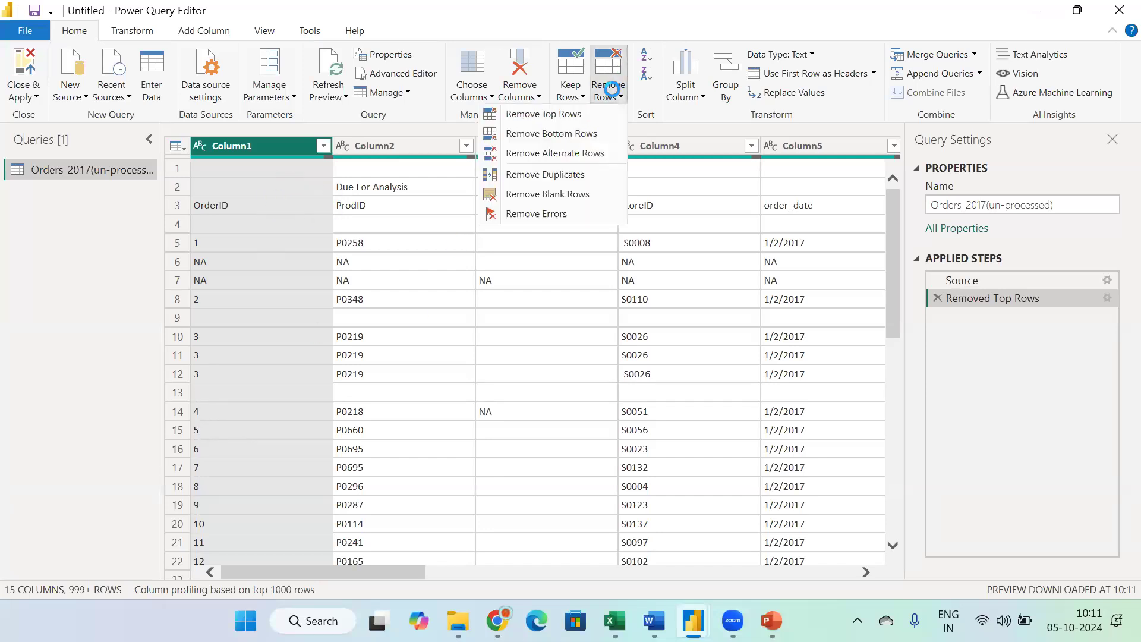
click(552, 117)
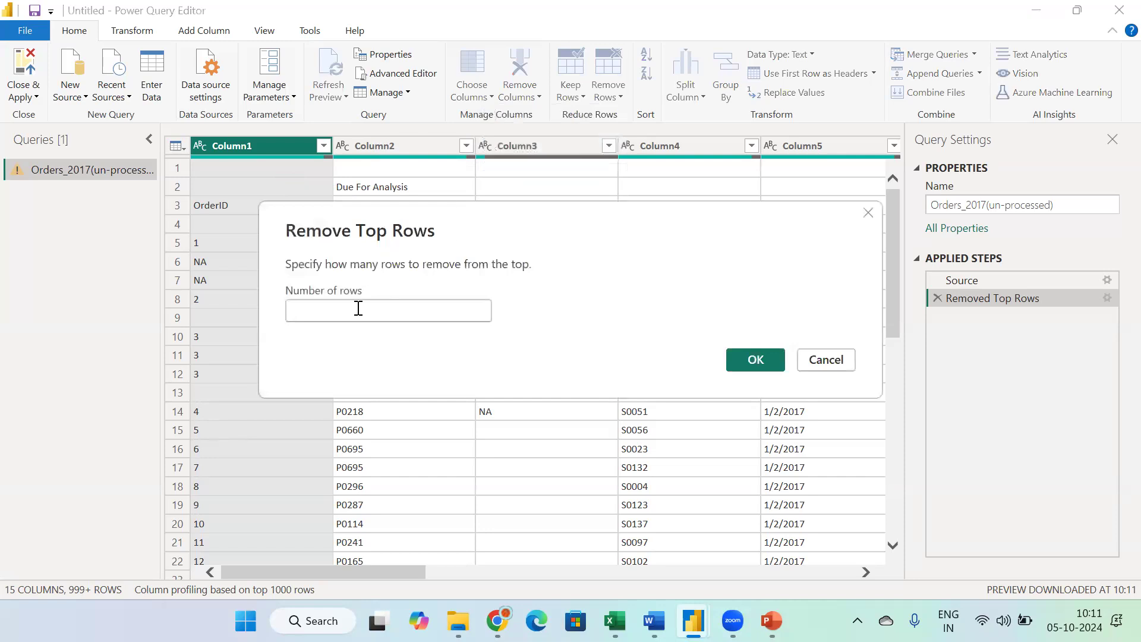
text(2)
click(847, 359)
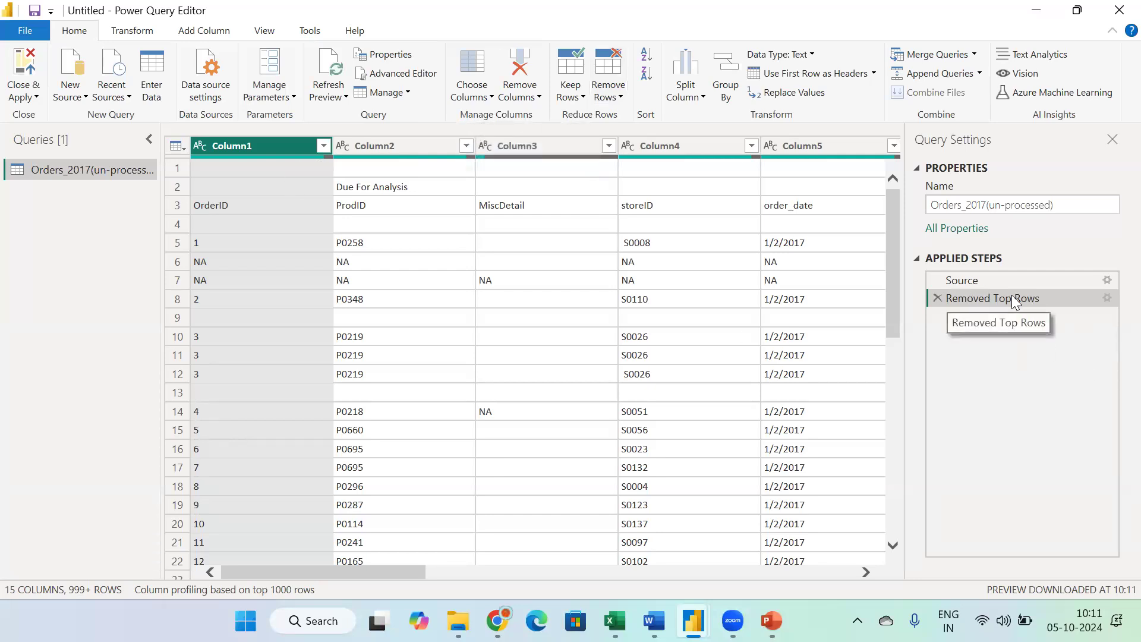
Edit the existing Removed Top Rows step so that it removes 4 rows from the top.
click(1107, 298)
text(2)
double_click(302, 317)
key(BackSpace)
text(4)
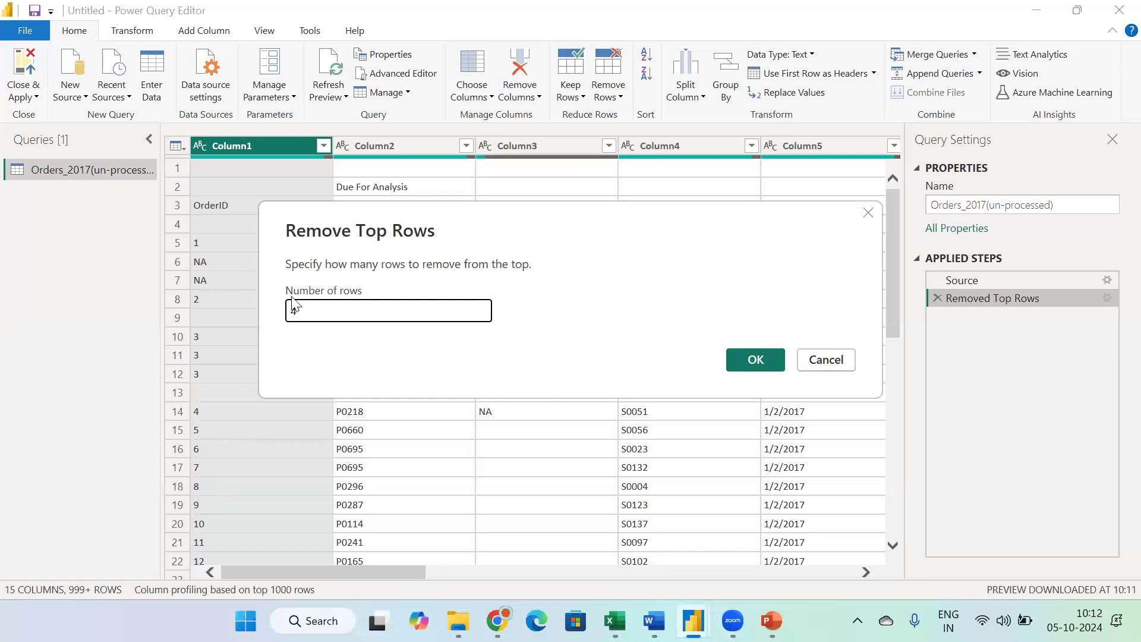
click(739, 361)
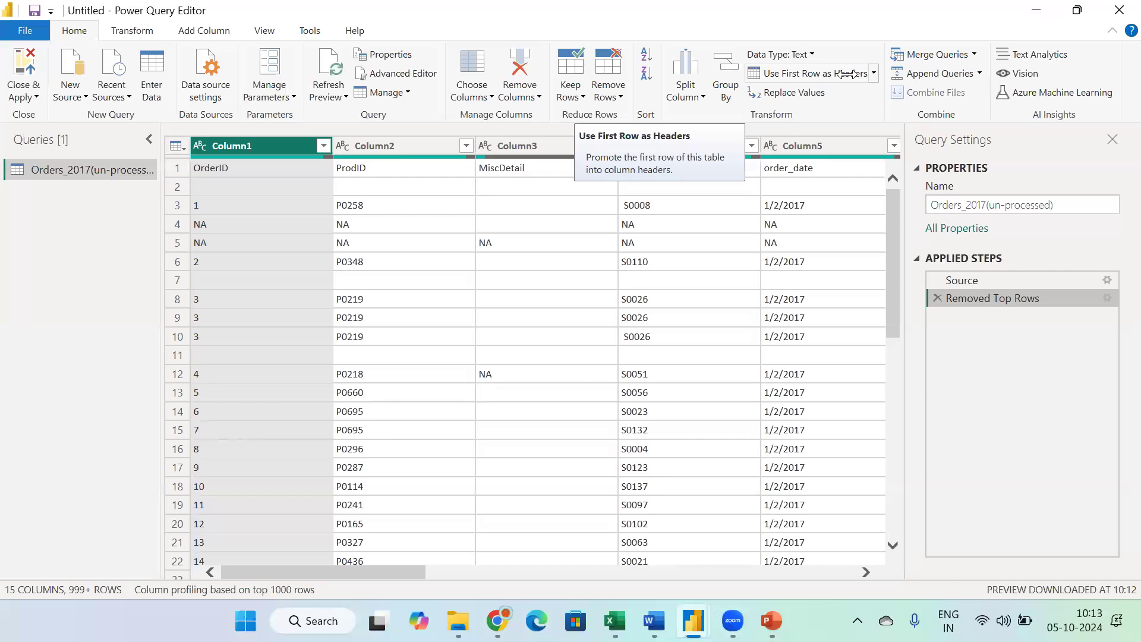
Use the first row of the orders table as column headers.
click(845, 73)
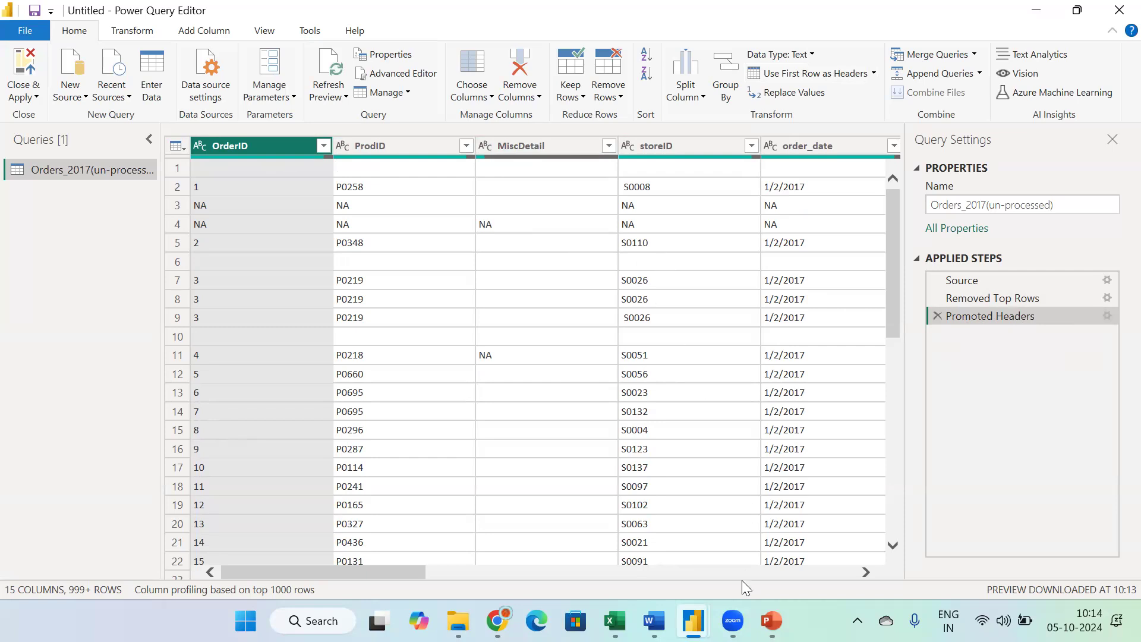
mouse_move(733, 621)
click(840, 566)
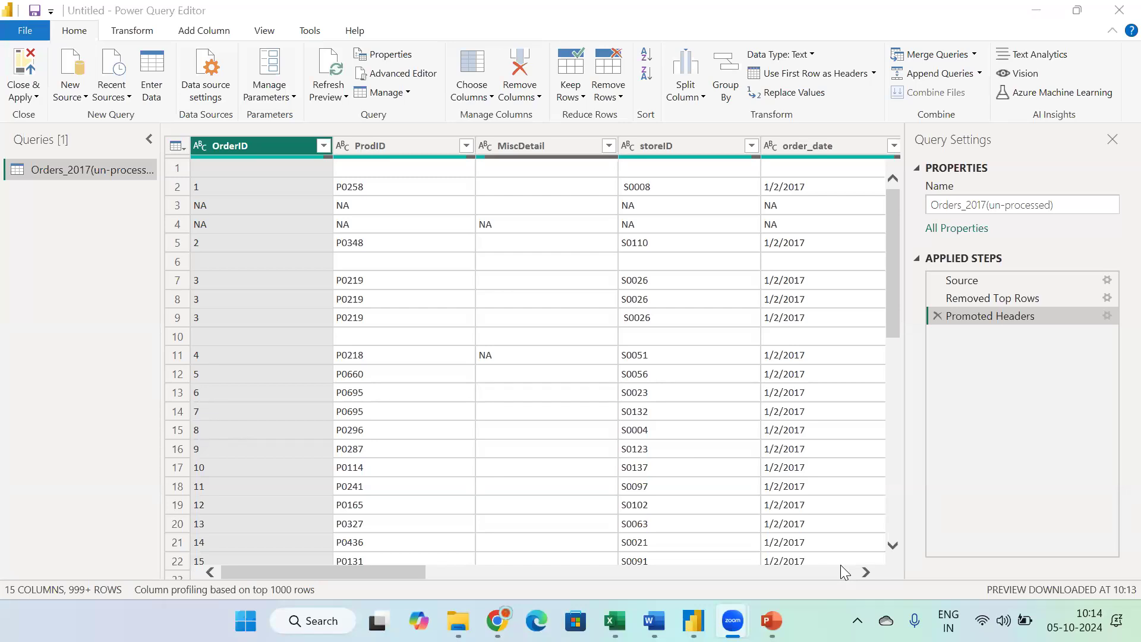
mouse_move(694, 621)
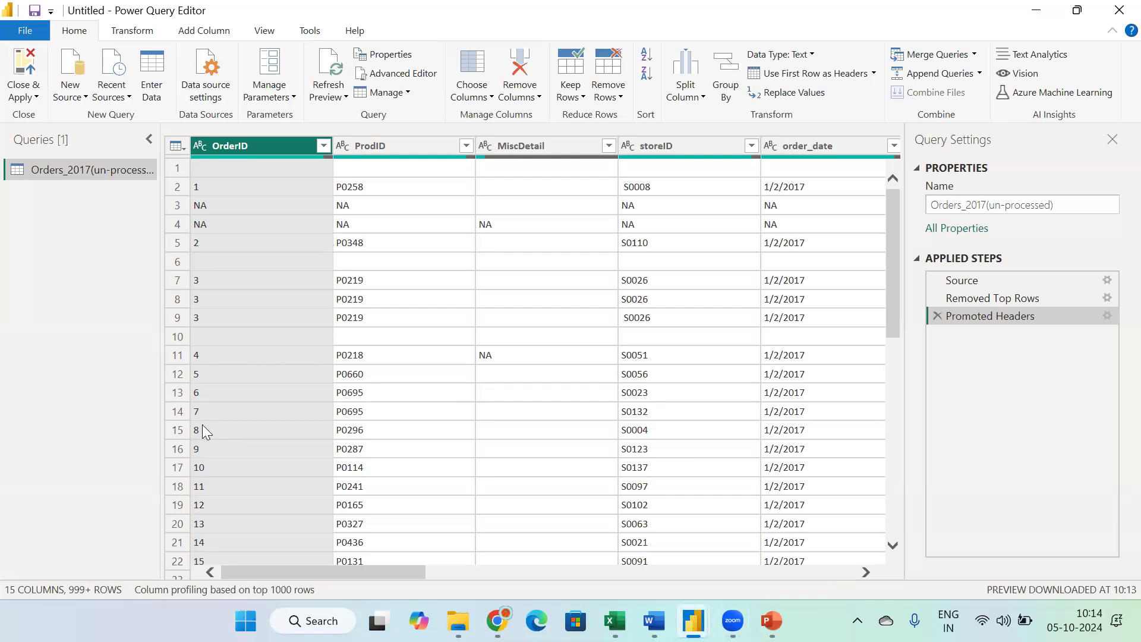
Remove all blank rows from the orders table.
drag(253, 570, 203, 548)
click(607, 102)
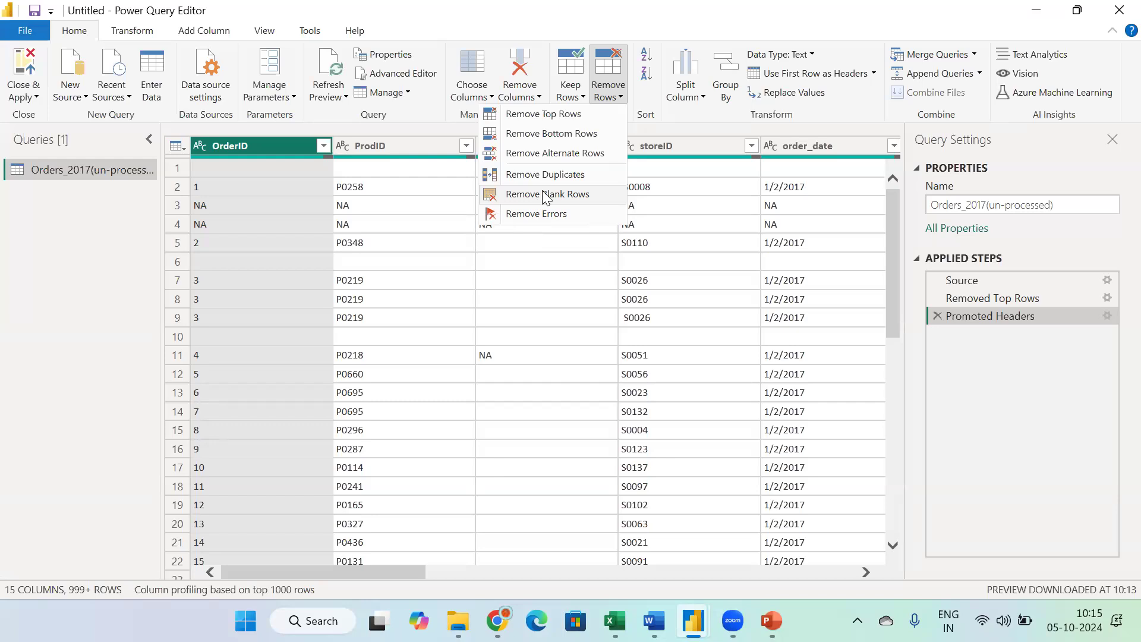
click(547, 195)
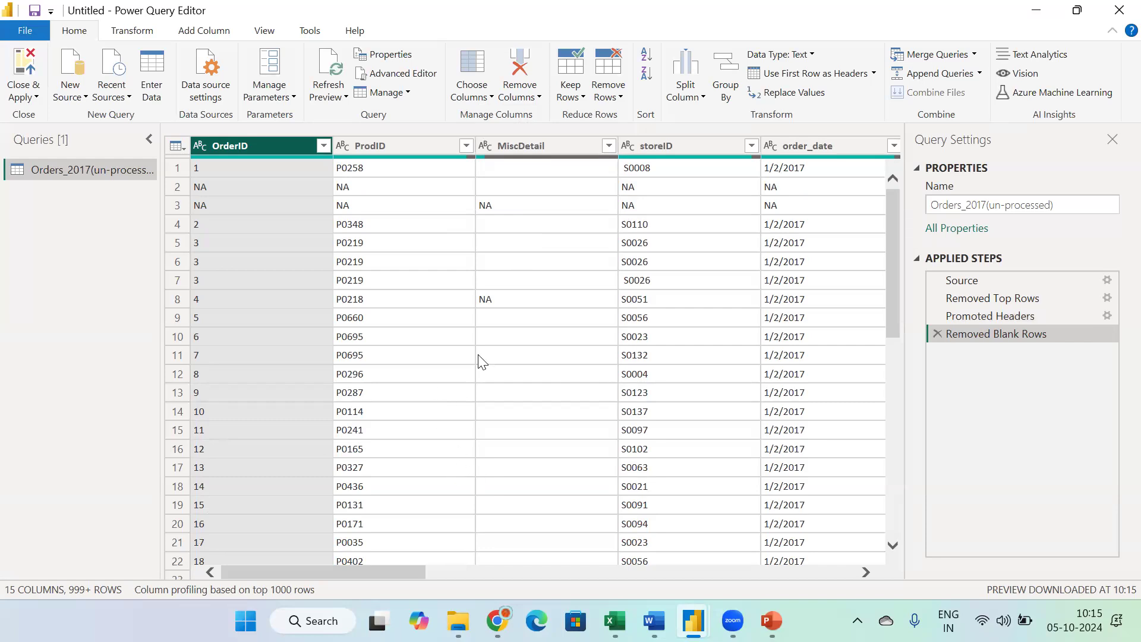
Examine the rows of the orders table for remaining empty cells and NA entries.
scroll(456, 322, down, 8)
scroll(450, 329, up, 5)
scroll(450, 330, down, 2)
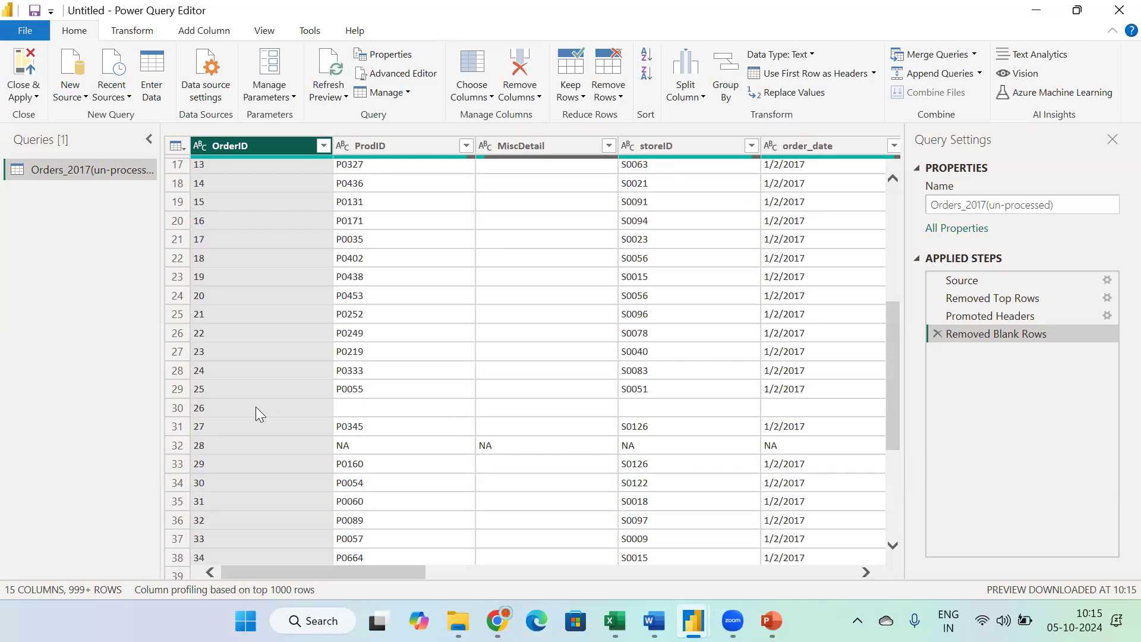
scroll(533, 458, up, 5)
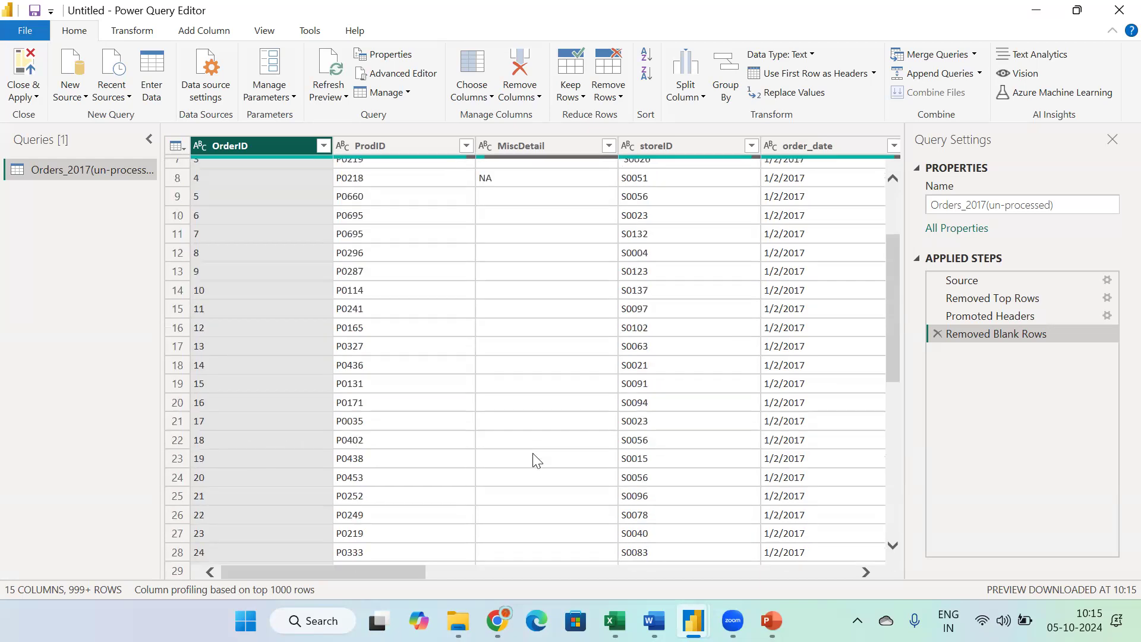
scroll(479, 469, down, 9)
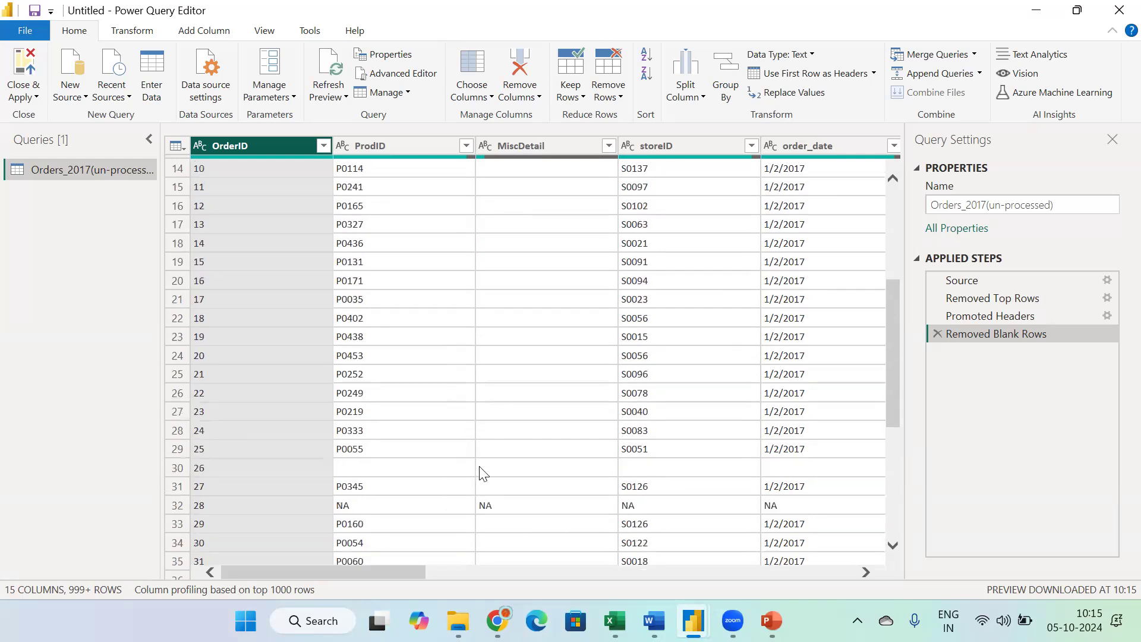
scroll(476, 482, down, 10)
scroll(473, 476, up, 12)
scroll(469, 452, up, 8)
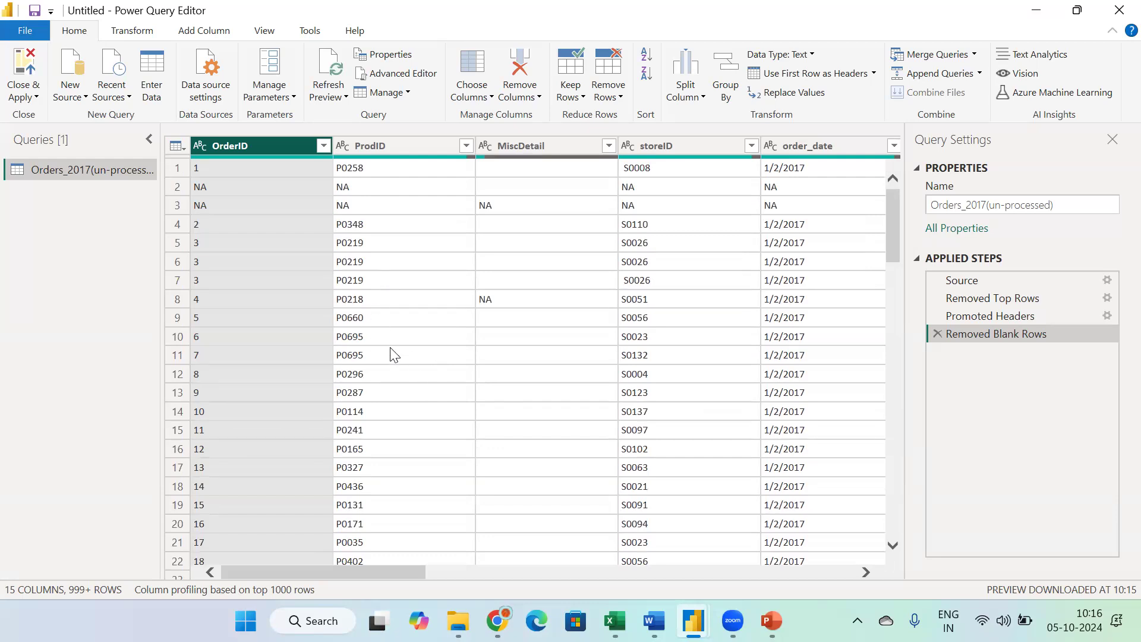
click(612, 95)
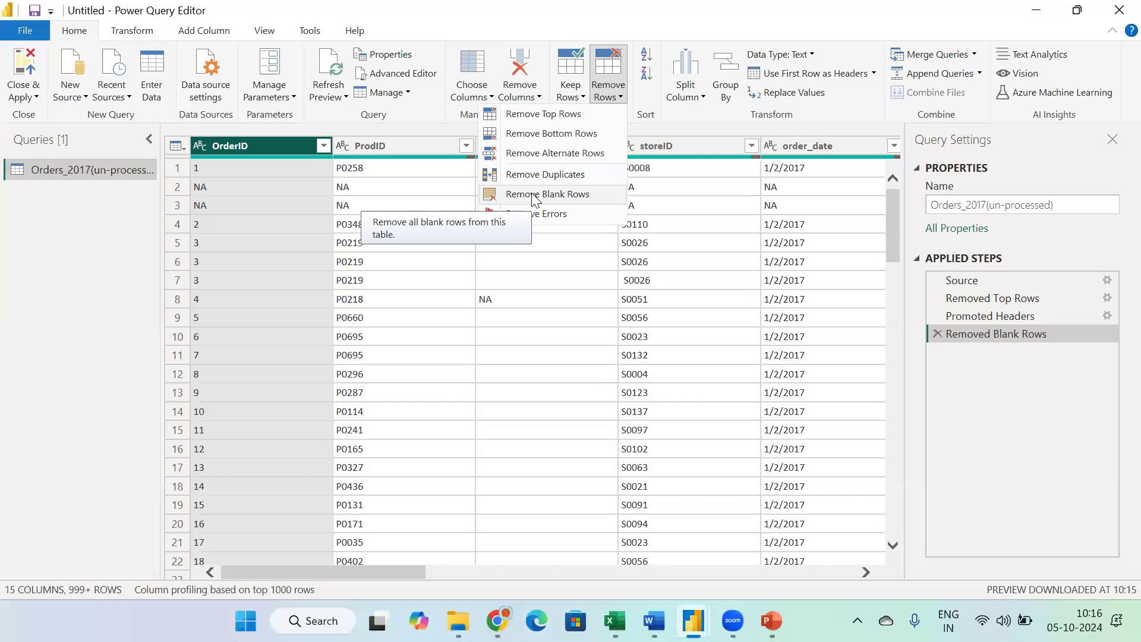
click(63, 379)
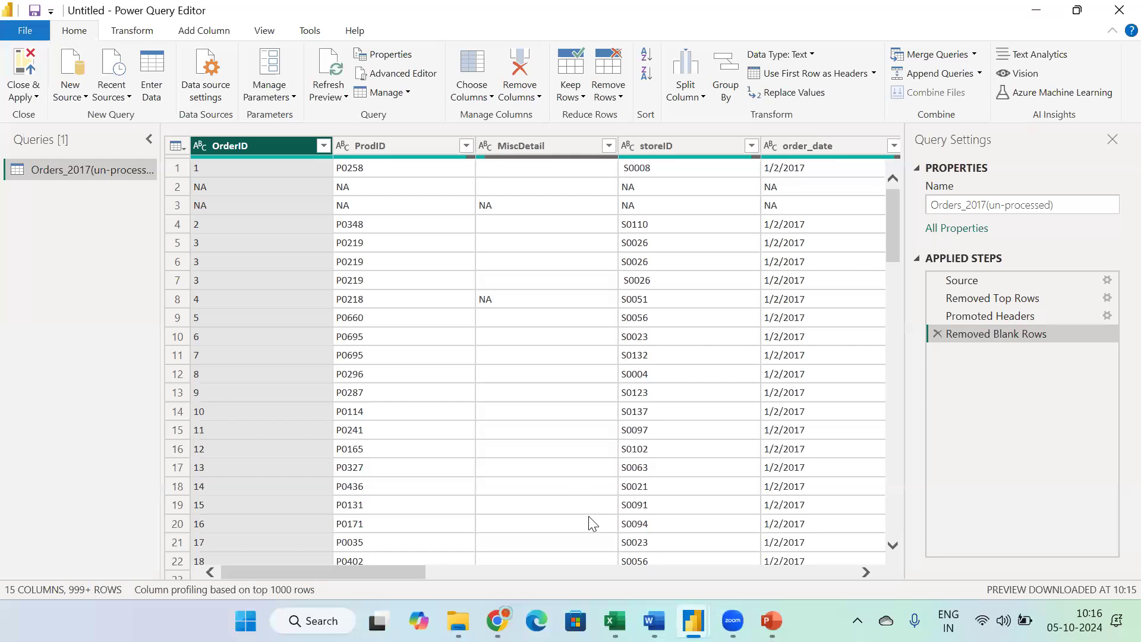
mouse_move(733, 621)
click(813, 530)
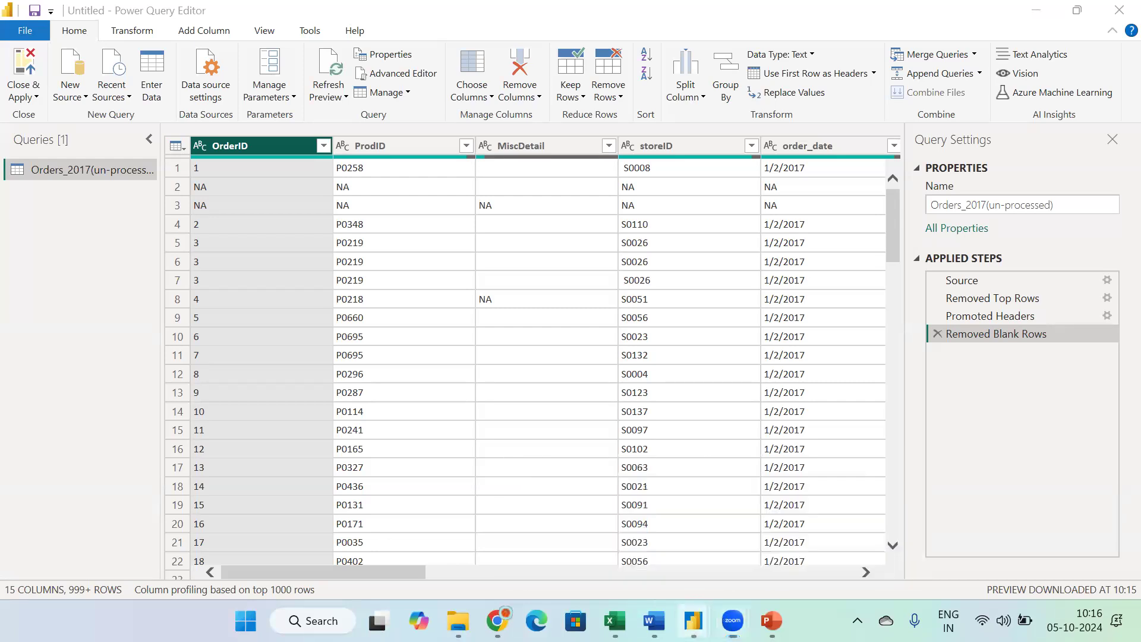
Switch to the P6-SuperStoreUS-2015 workbook in Excel and view its Returns, Users and Orders sheets.
click(694, 607)
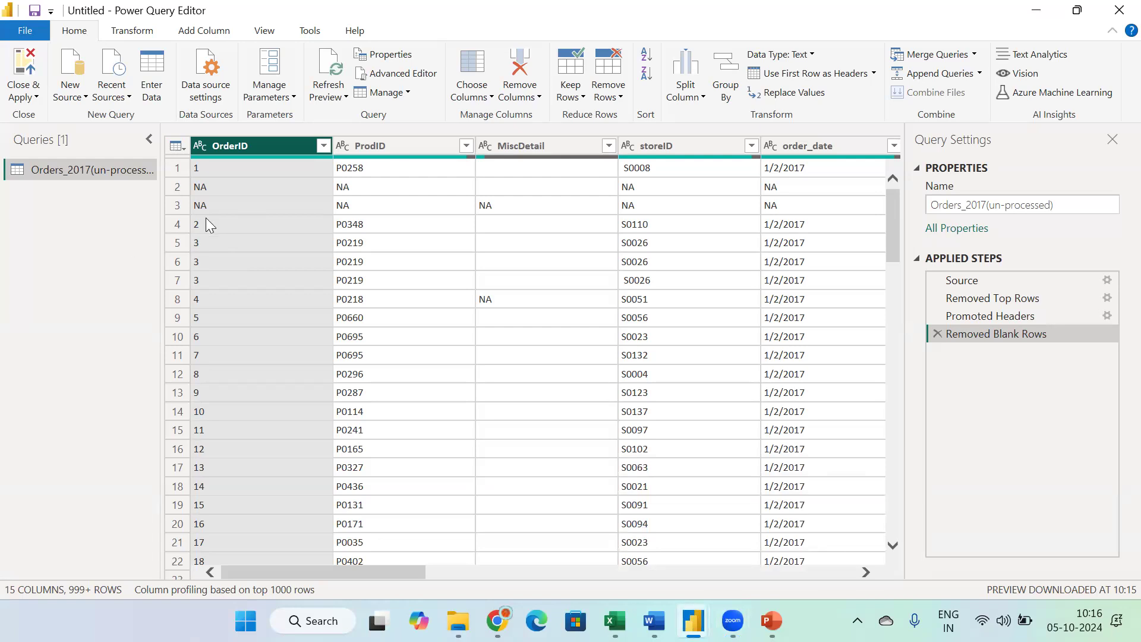
click(459, 620)
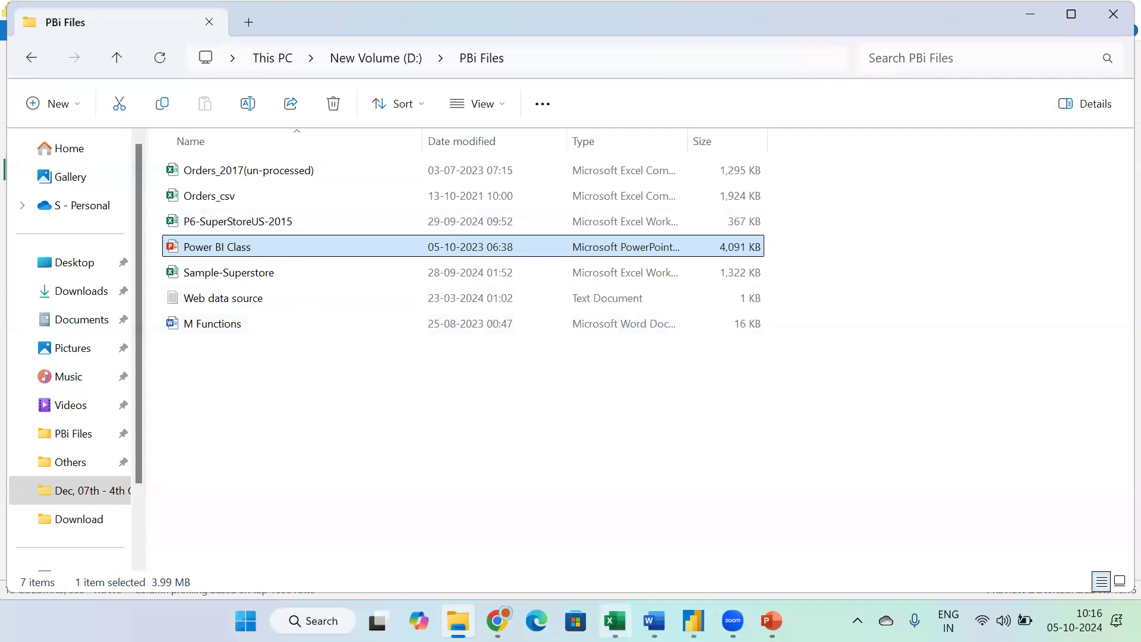
click(602, 606)
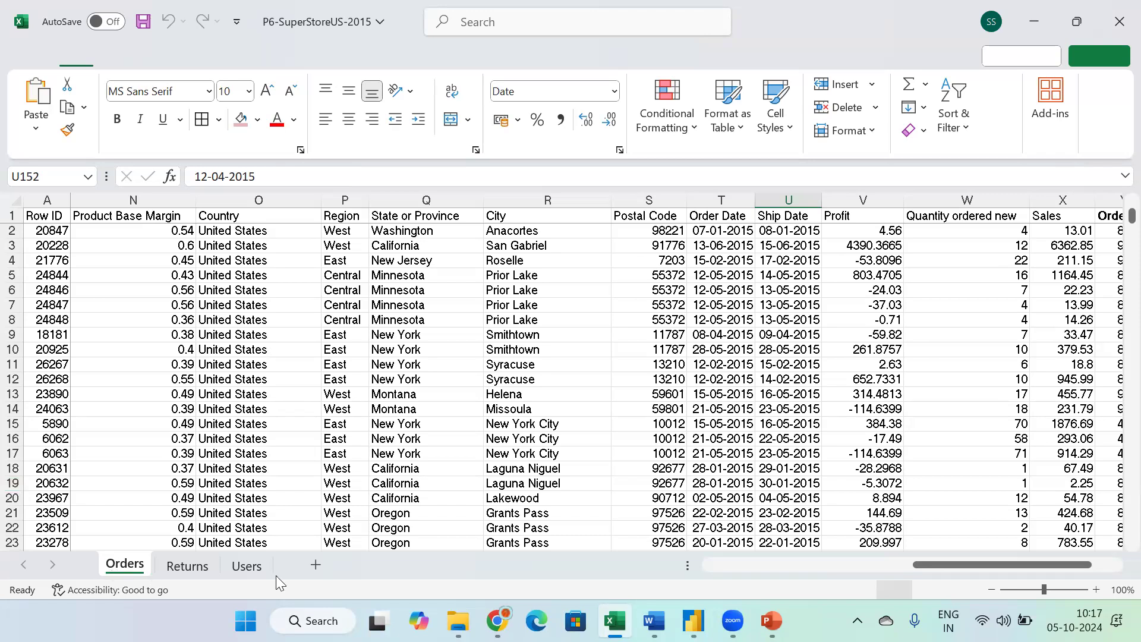
click(189, 565)
click(248, 565)
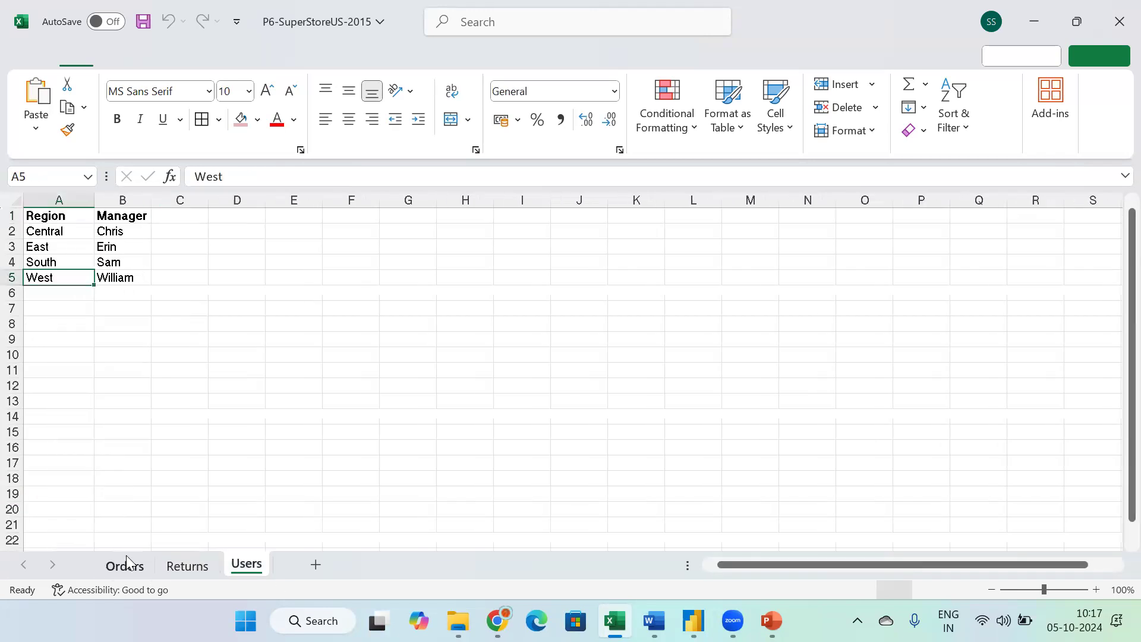
click(124, 565)
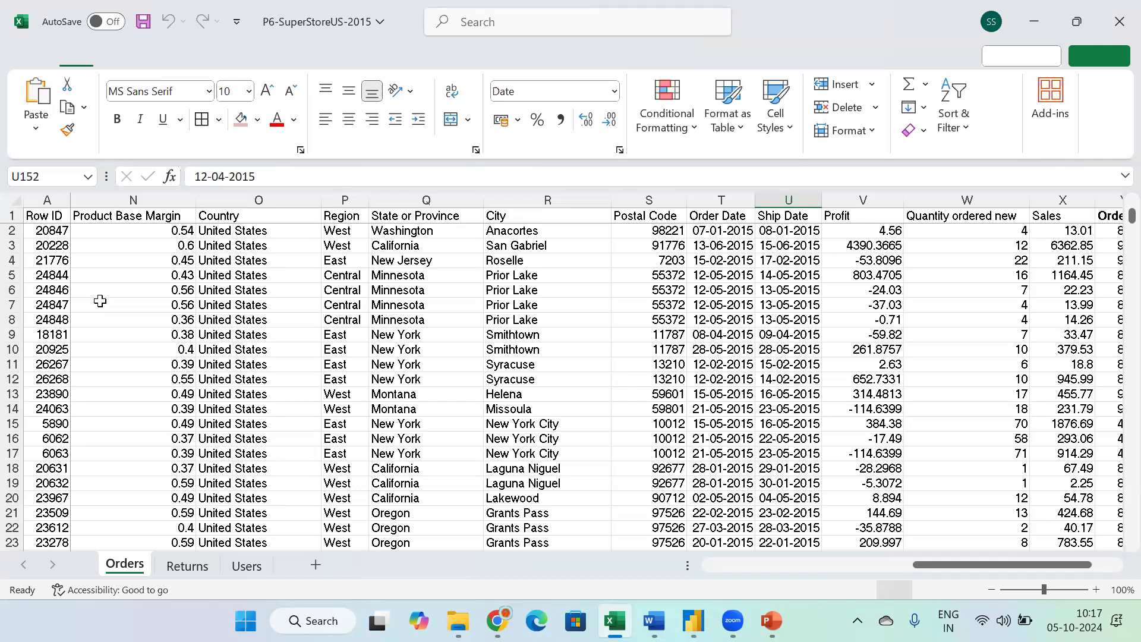
Select row 2 of the Orders sheet and review that order's fields across the columns.
click(50, 232)
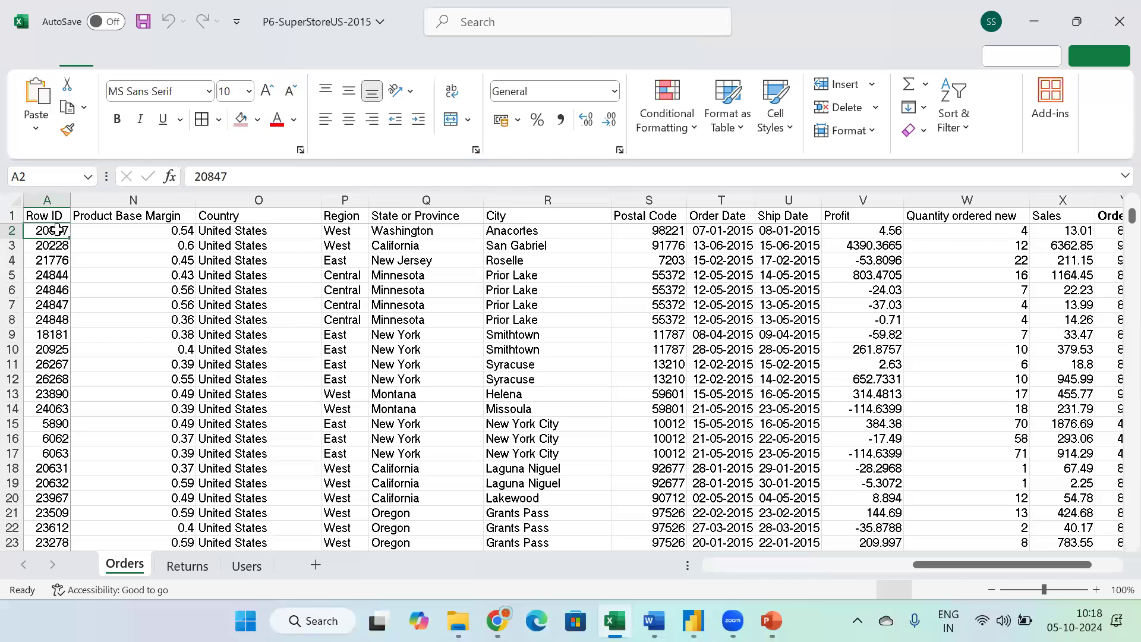
key(shift+space)
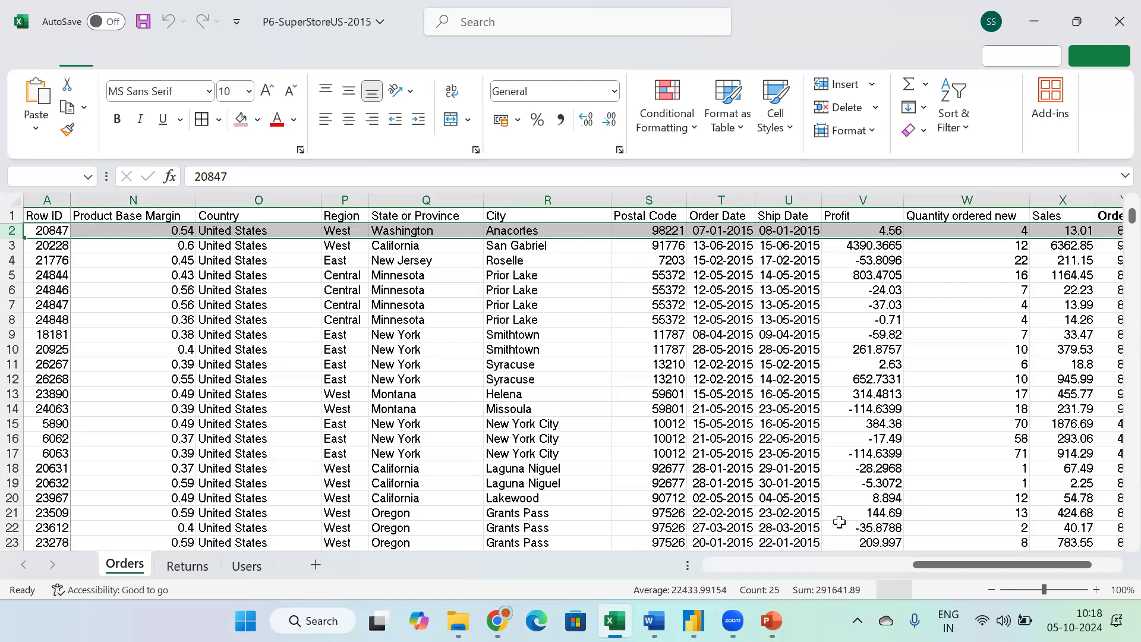
drag(929, 563, 707, 564)
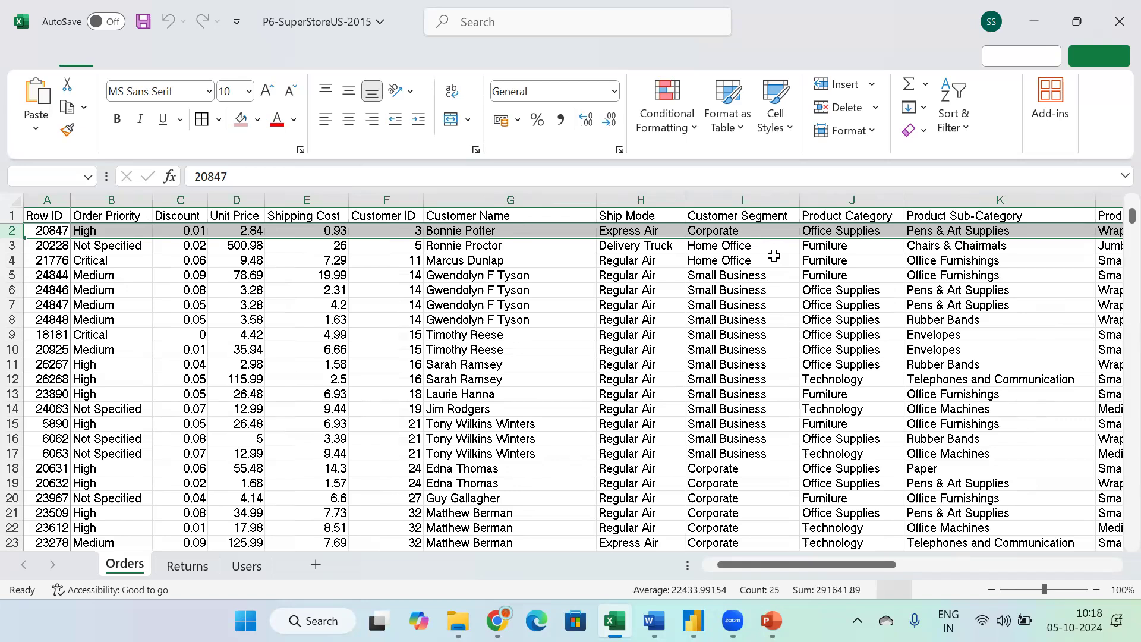
drag(804, 564, 998, 553)
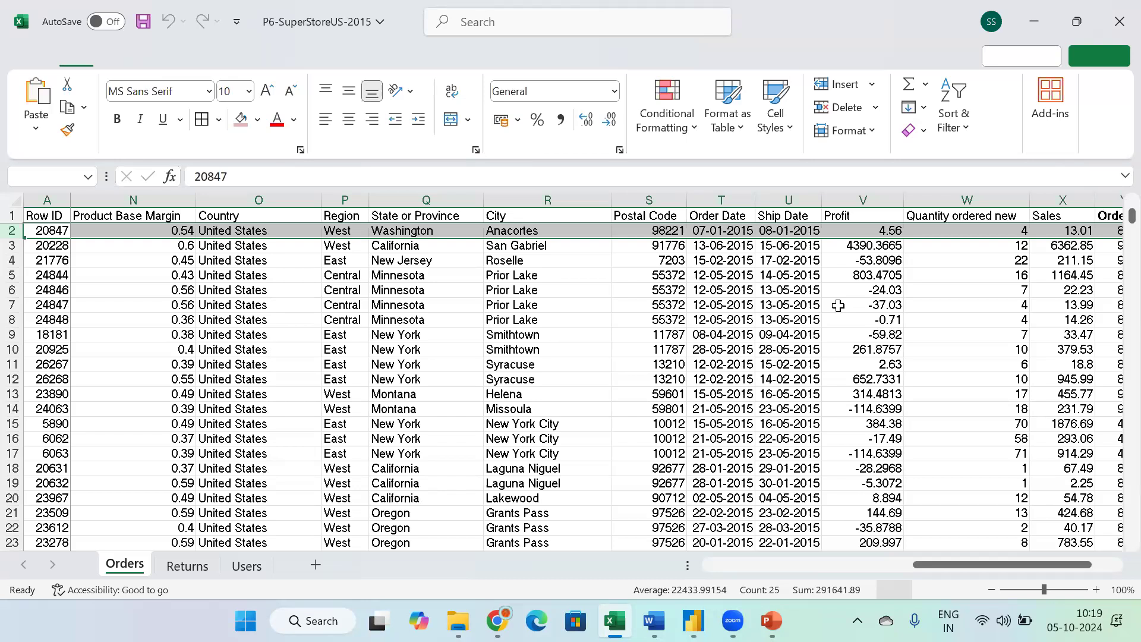
Compare the Region column of the Orders sheet with the region and manager table on the Users sheet.
click(246, 566)
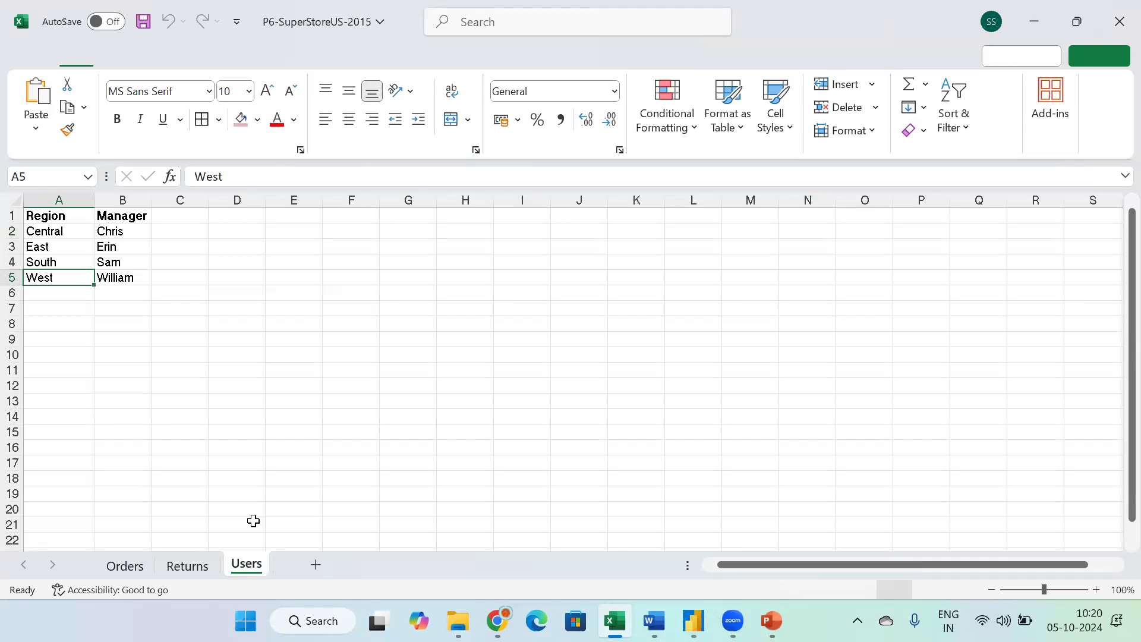
click(126, 565)
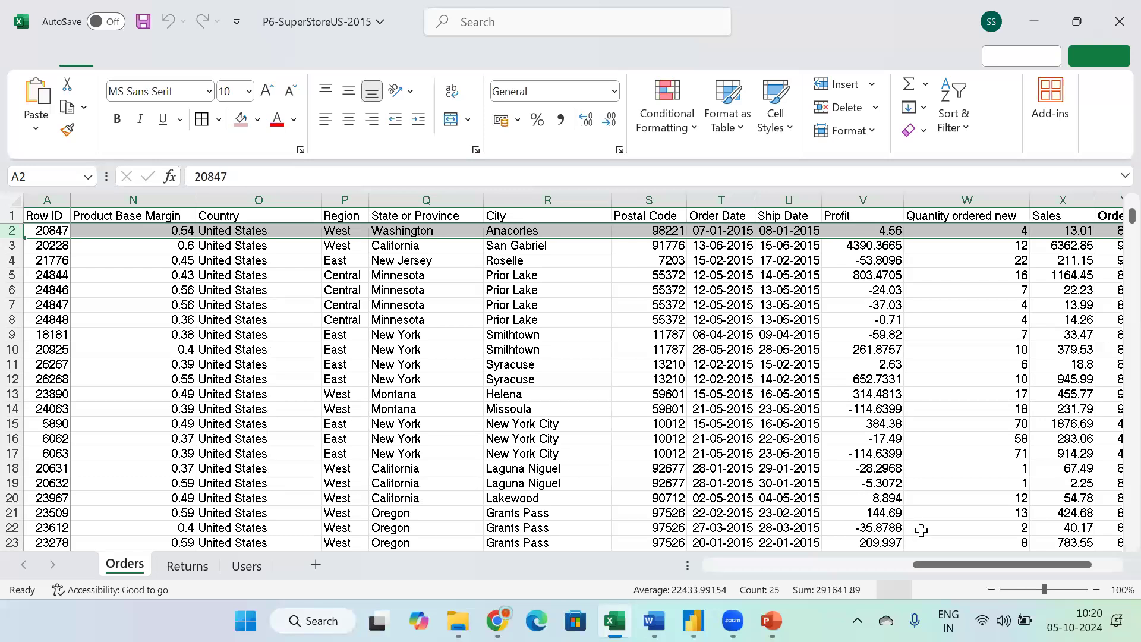
drag(952, 566, 937, 564)
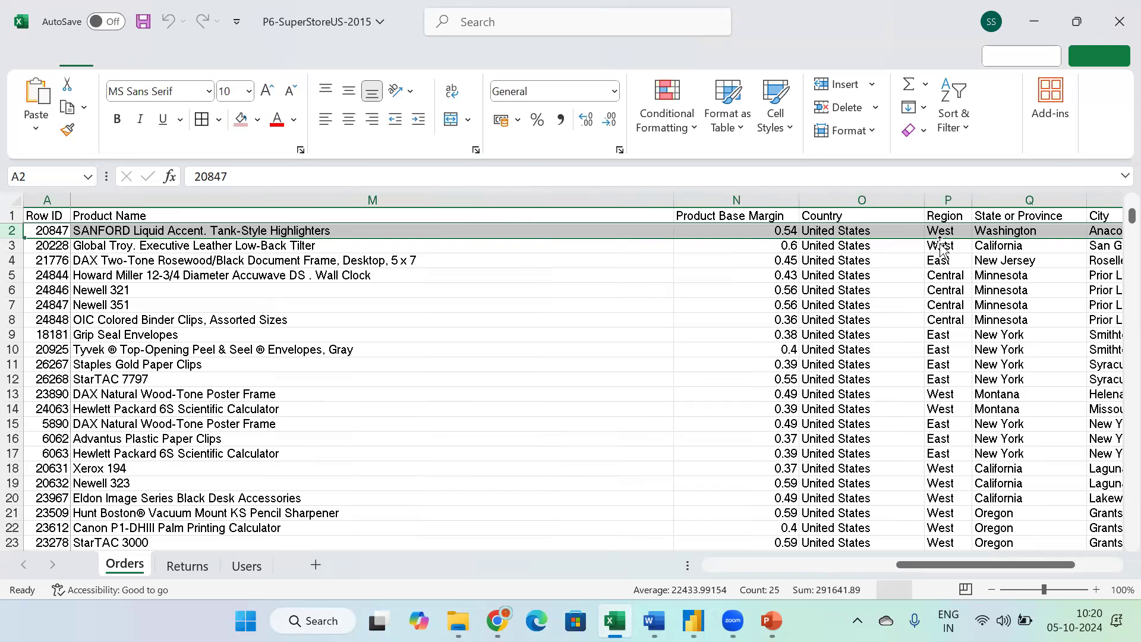
click(246, 569)
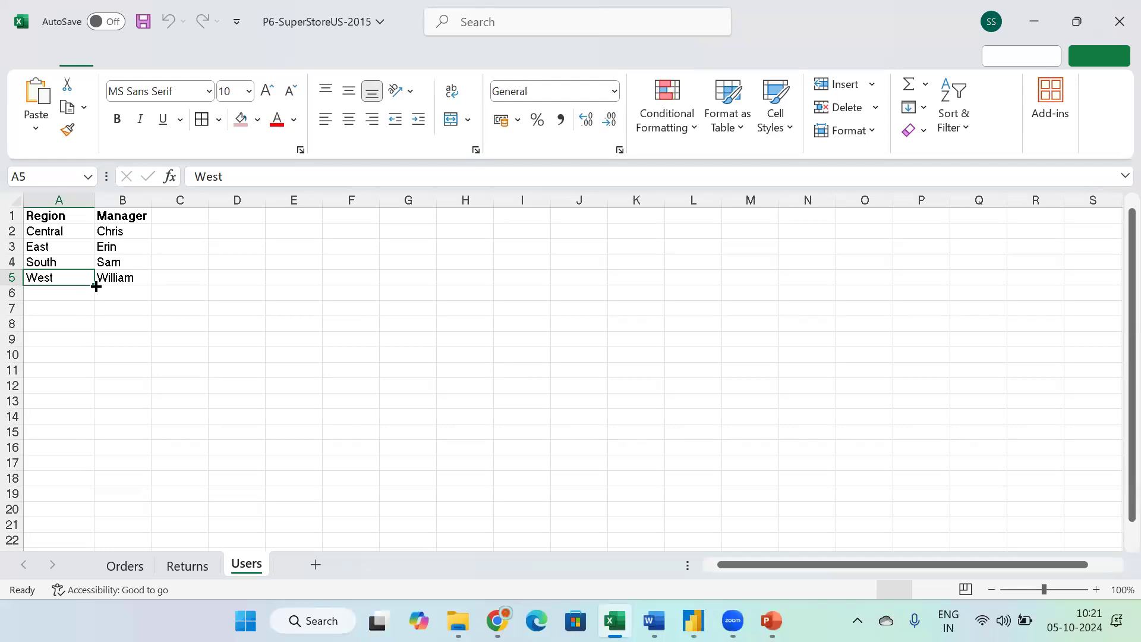
click(107, 568)
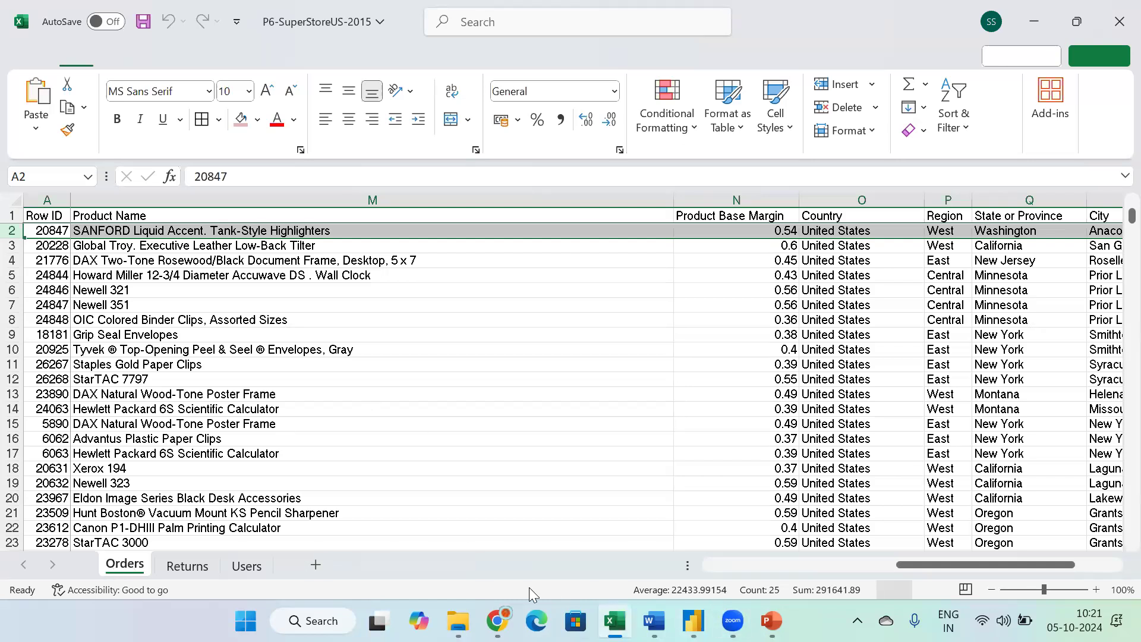
mouse_move(693, 621)
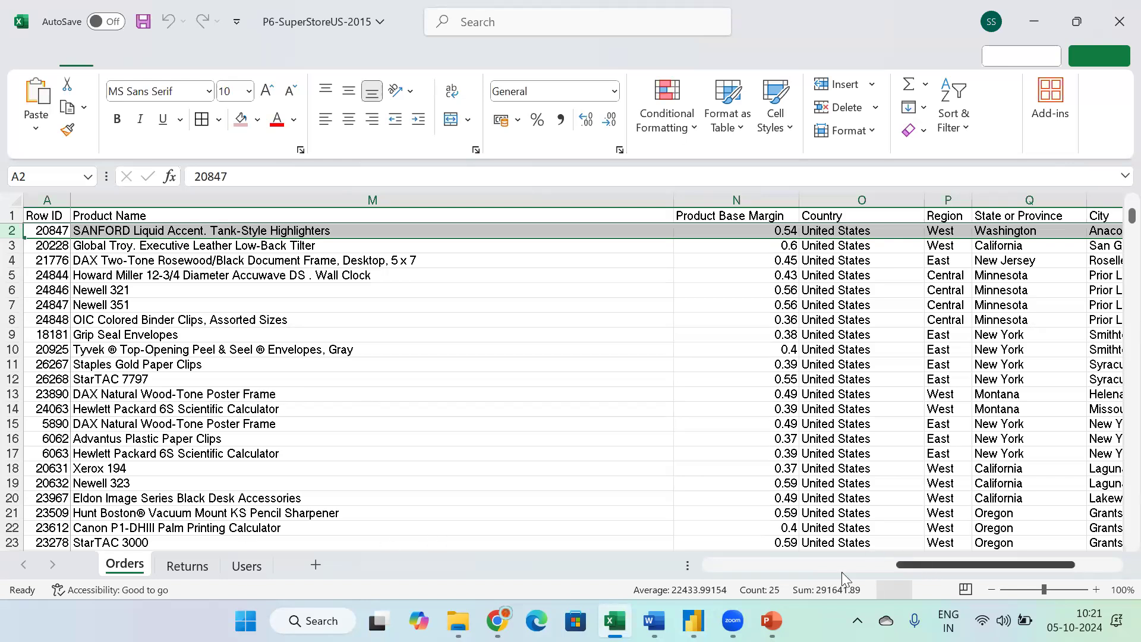
click(246, 567)
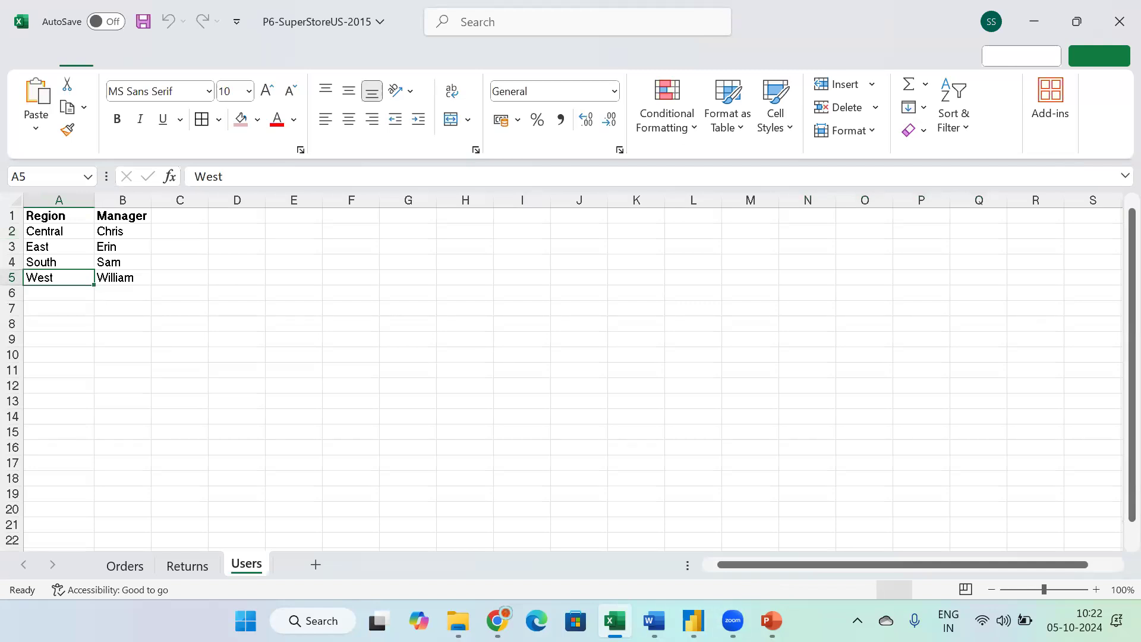
Switch back to Power Query Editor and examine the orders table's columns, including SalesQty, revenue, stock, price, PromotionType and Bin.
click(693, 621)
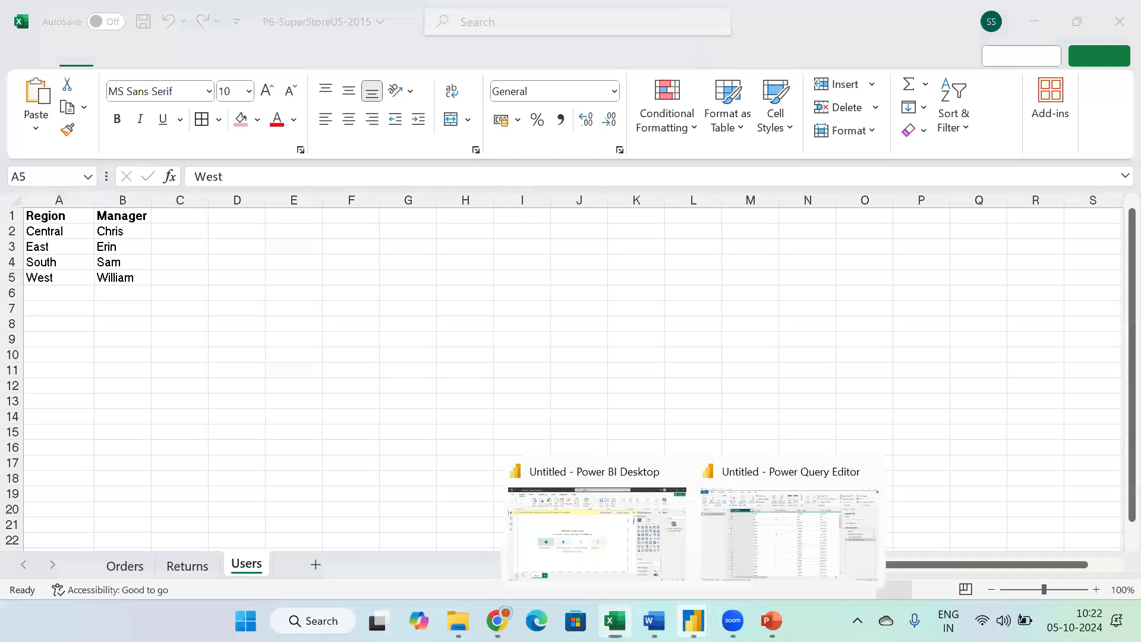
click(816, 537)
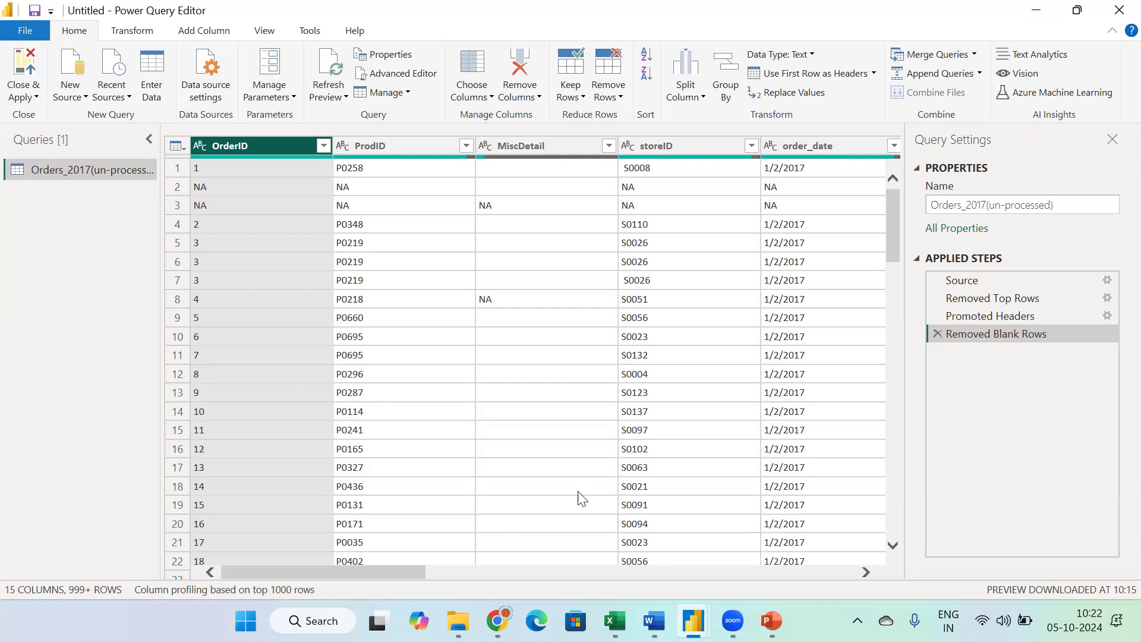
drag(331, 577, 522, 574)
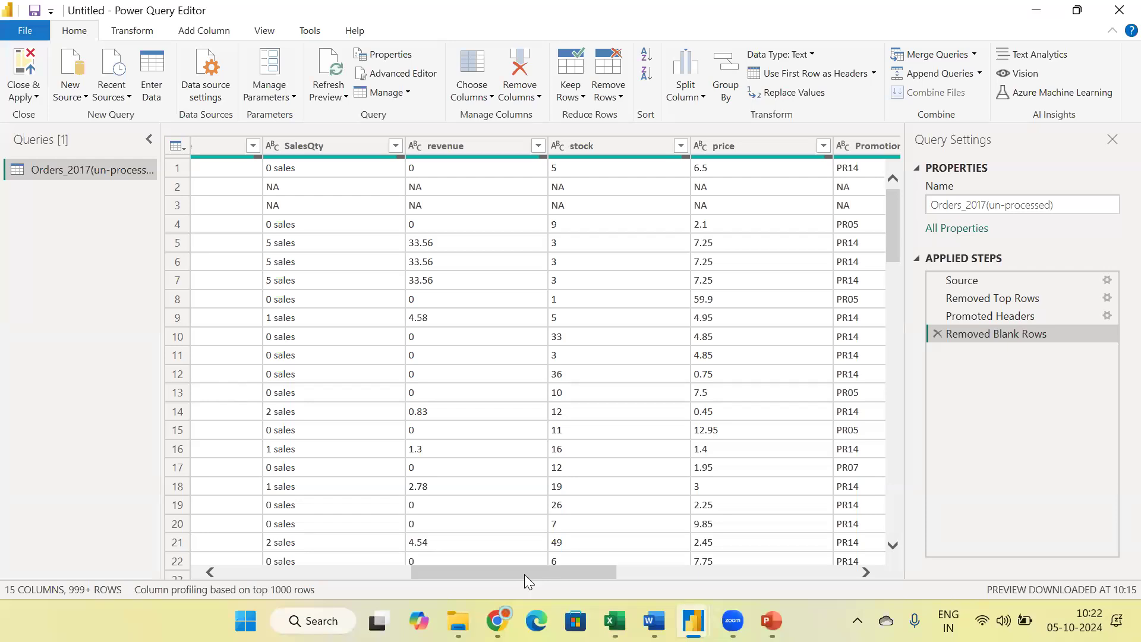
mouse_move(733, 621)
click(843, 564)
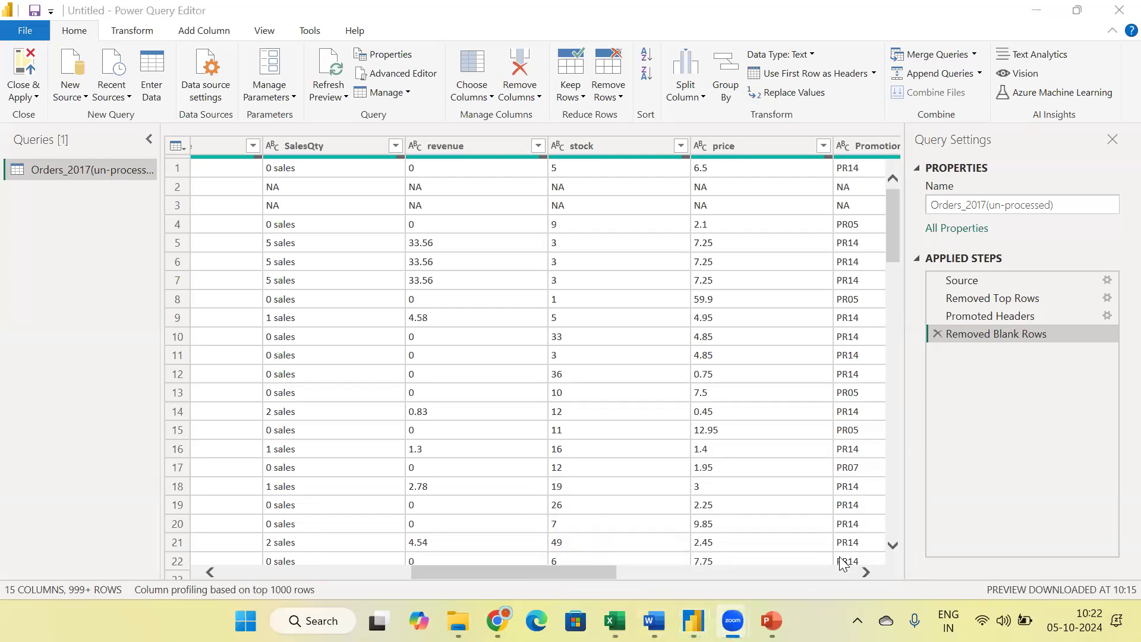
mouse_move(694, 621)
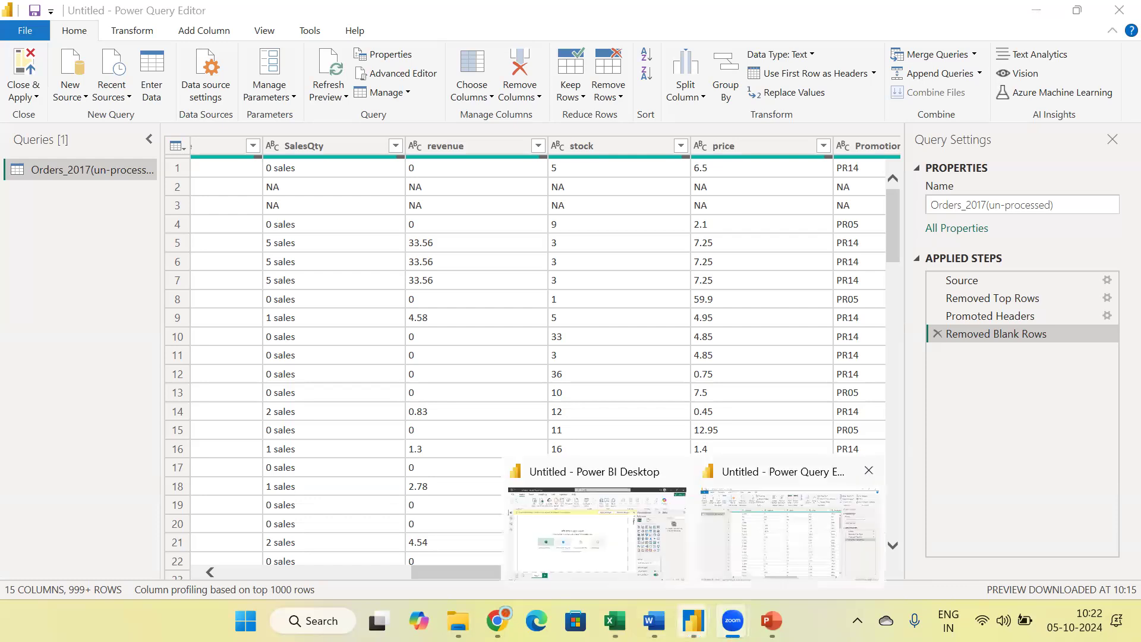
click(810, 538)
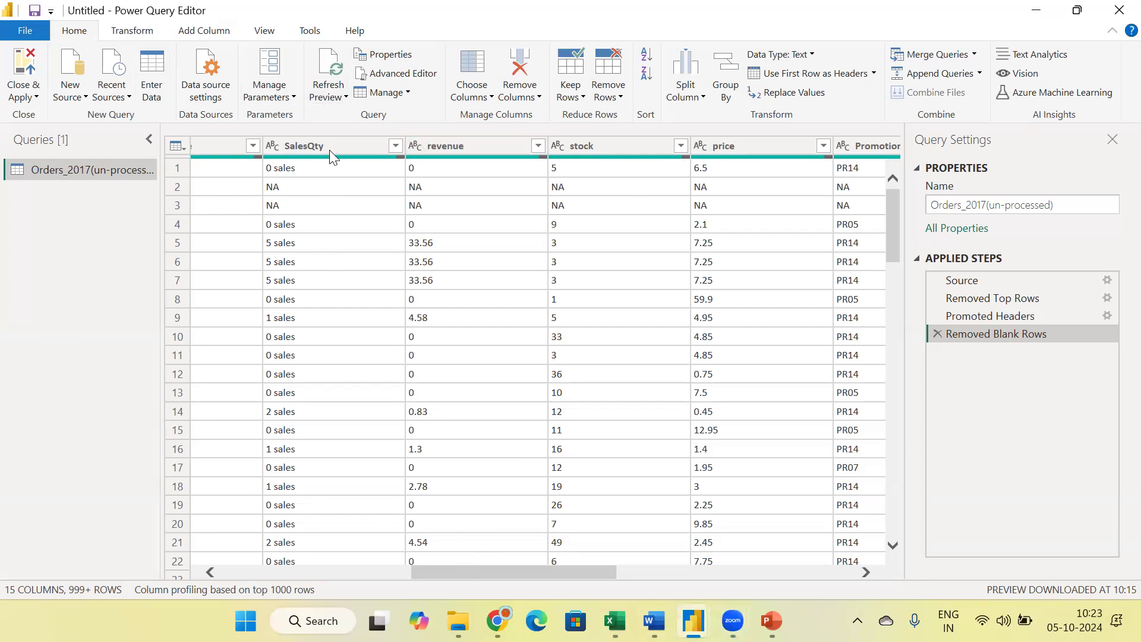
drag(473, 570, 439, 570)
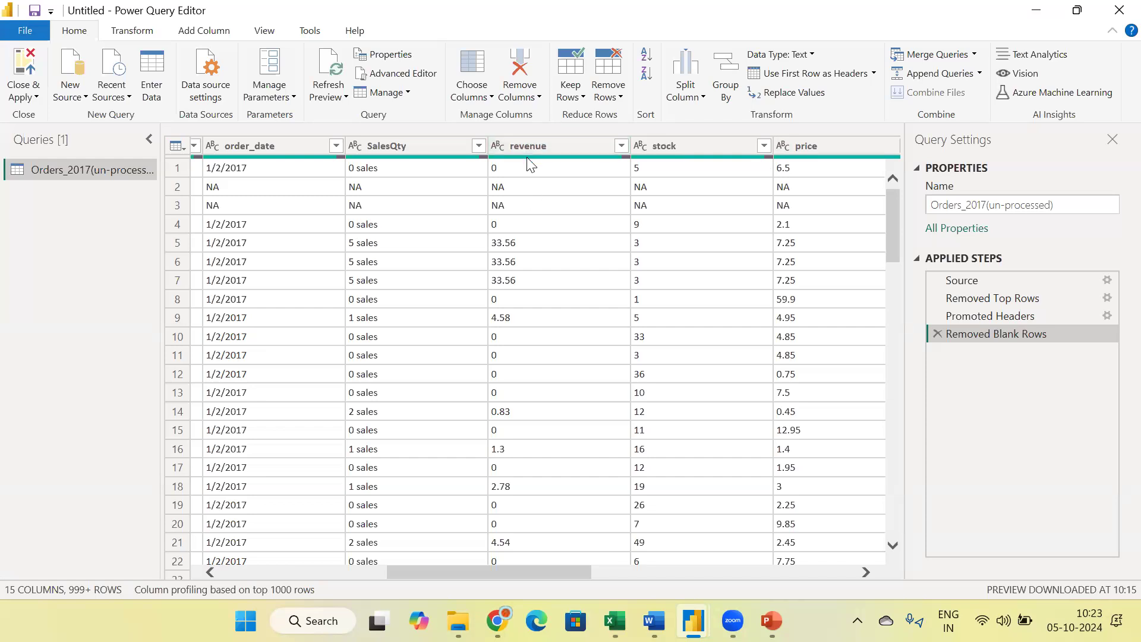
drag(483, 569, 598, 581)
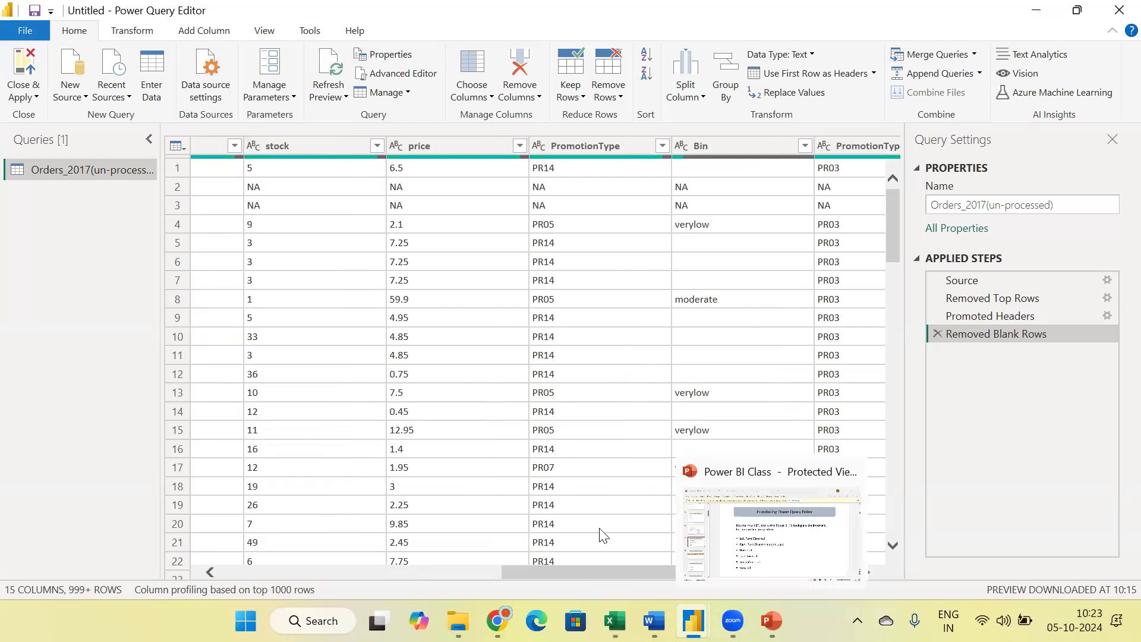
drag(568, 571, 256, 561)
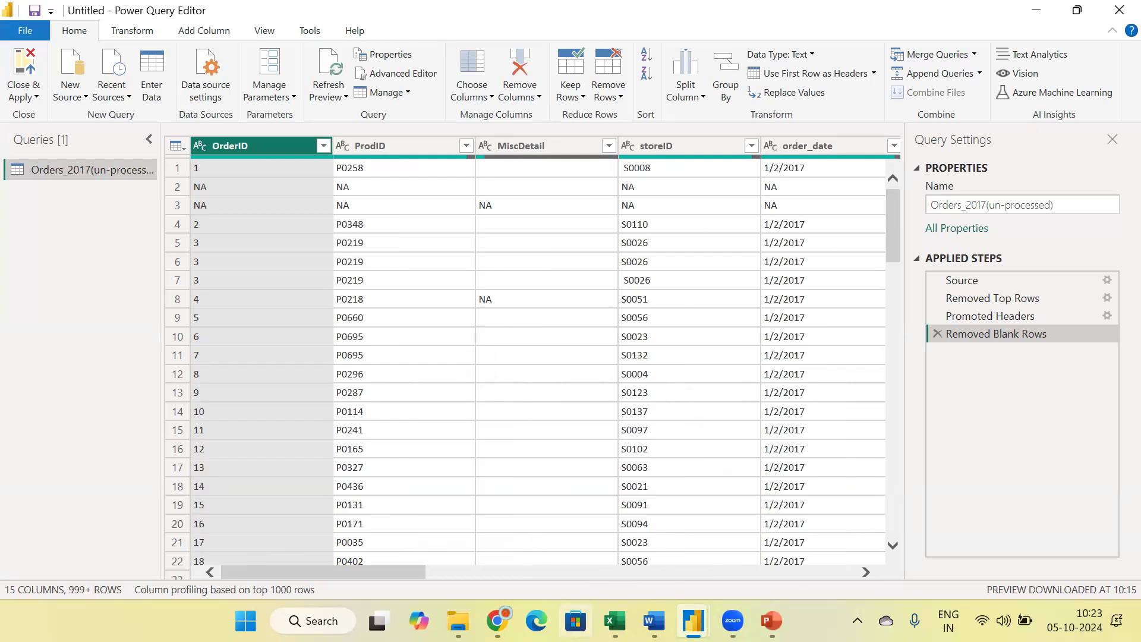
Inspect the NA entries in rows 2 and 3 of the OrderID column.
mouse_move(615, 621)
drag(358, 575, 214, 315)
click(225, 186)
click(232, 197)
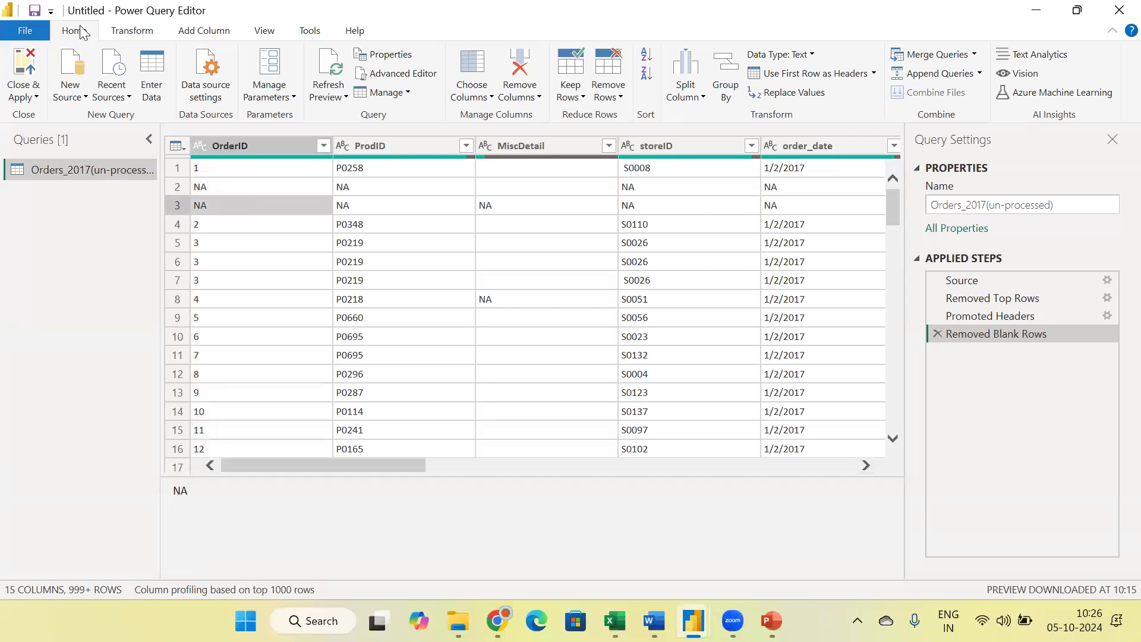
click(265, 33)
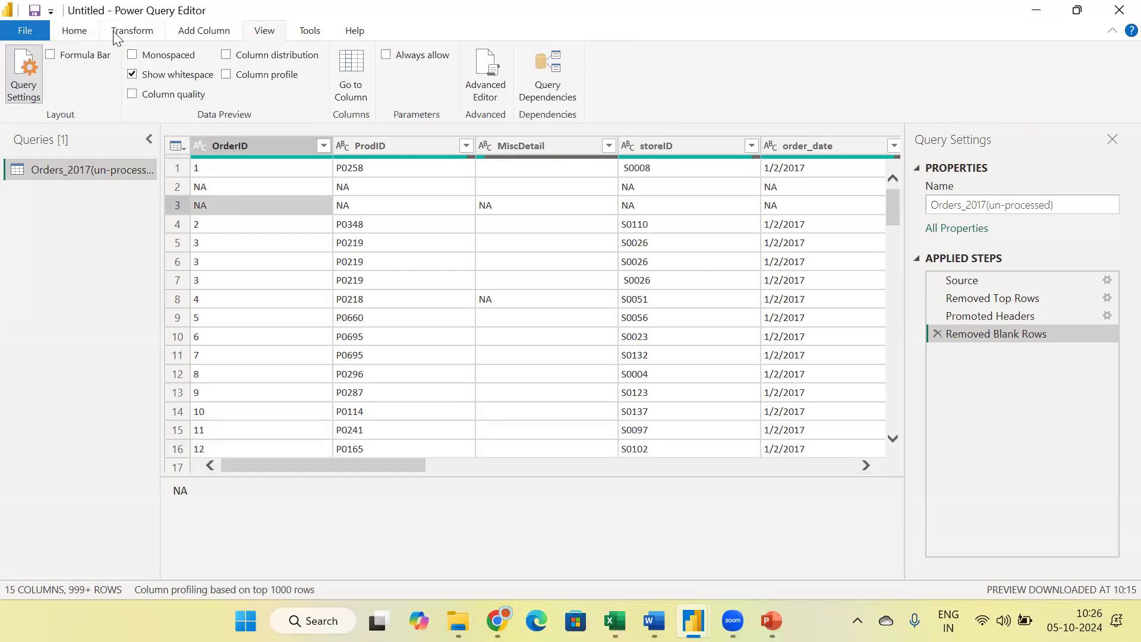
click(132, 75)
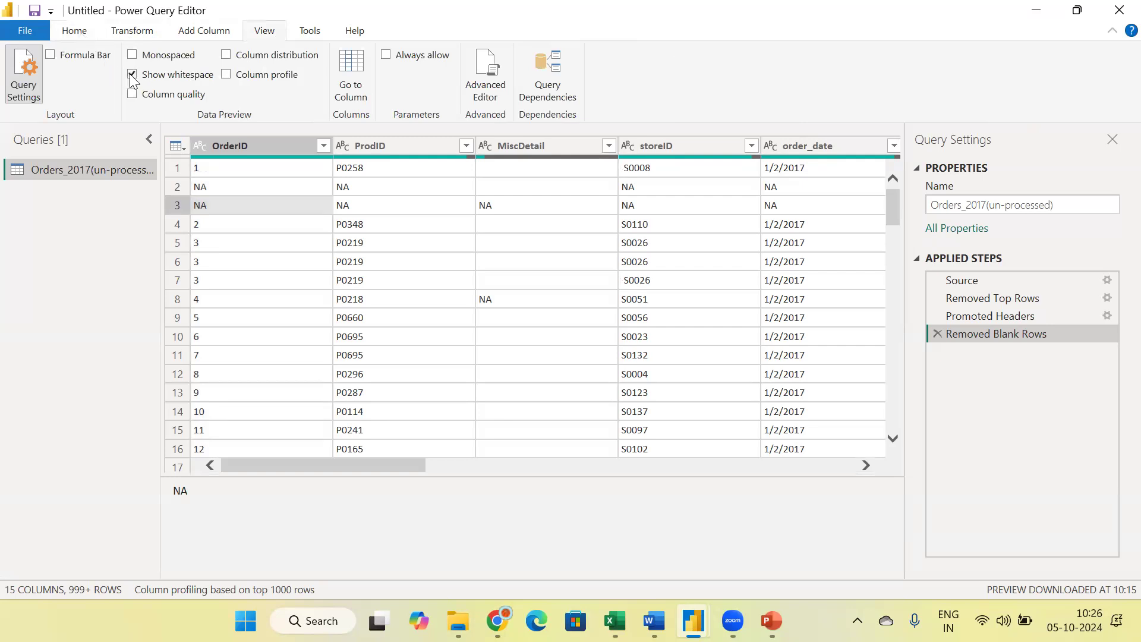
click(81, 33)
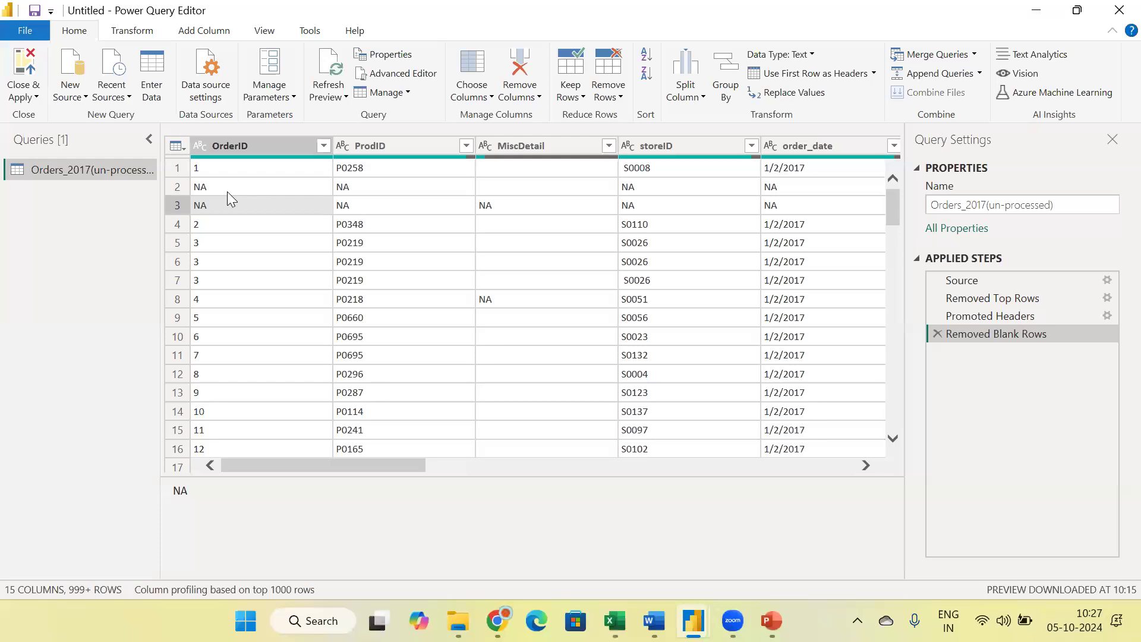
Filter the OrderID column to exclude the rows with the value NA.
click(324, 148)
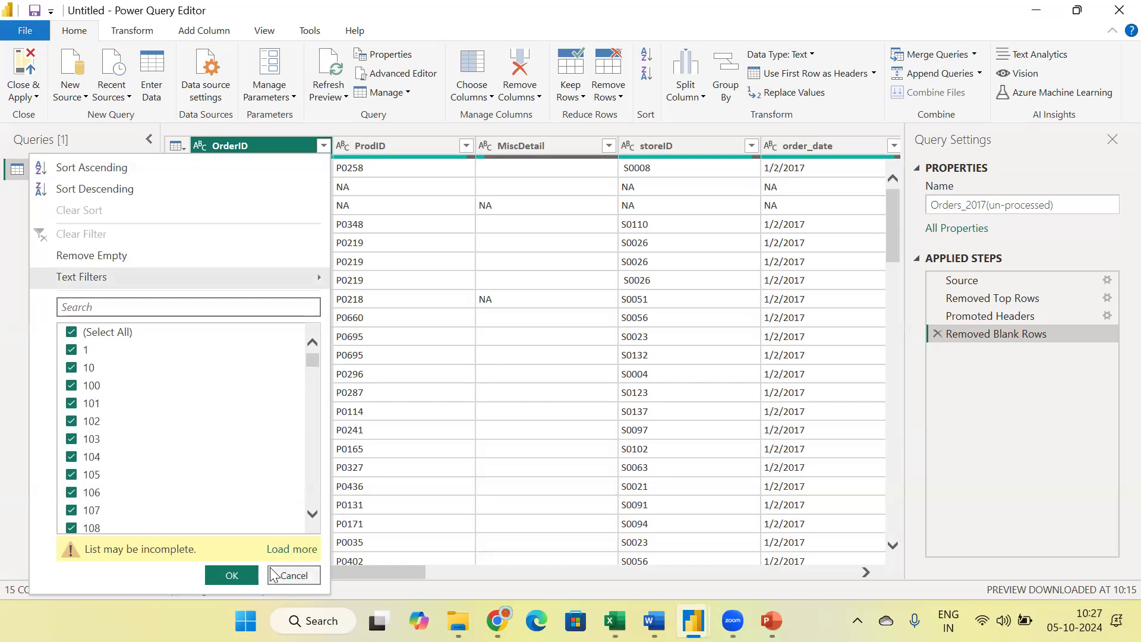
drag(314, 361, 296, 547)
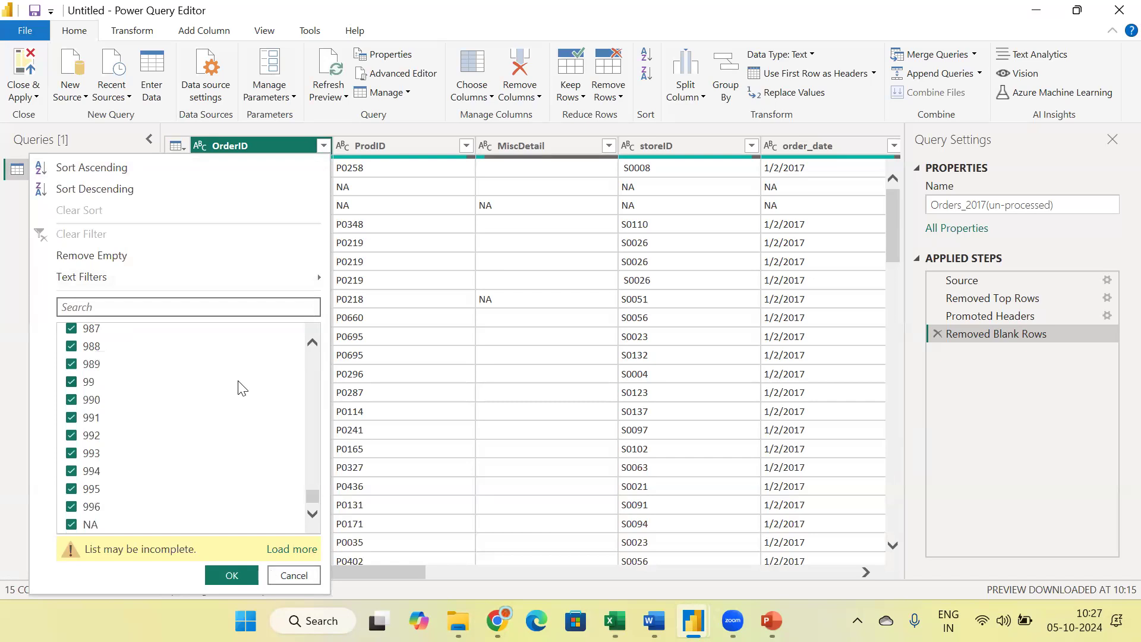
click(73, 525)
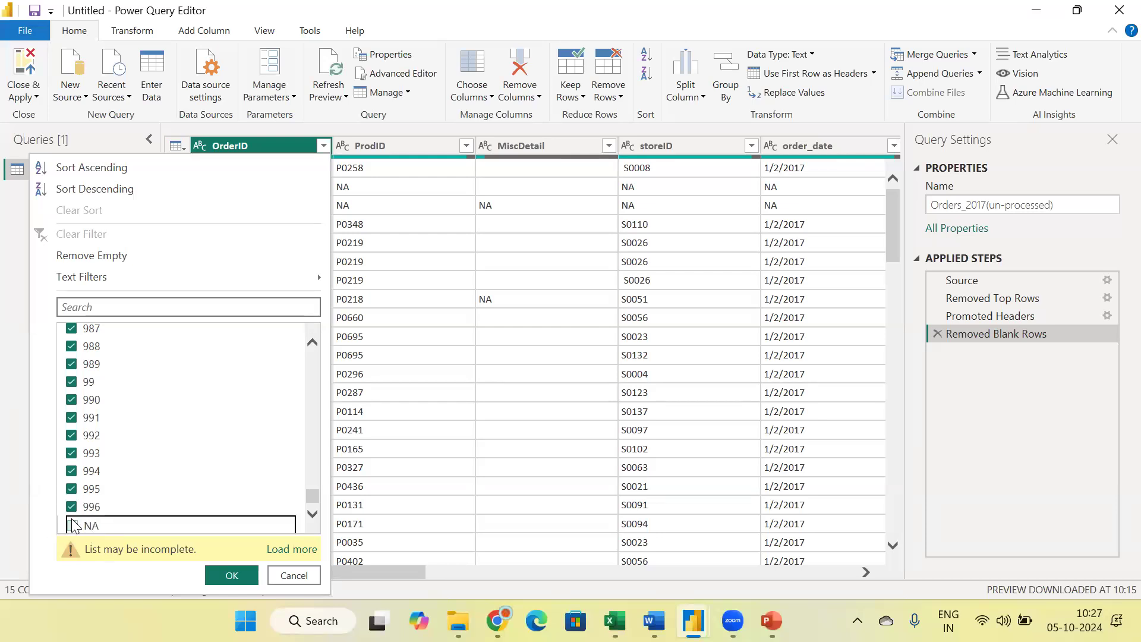
click(247, 579)
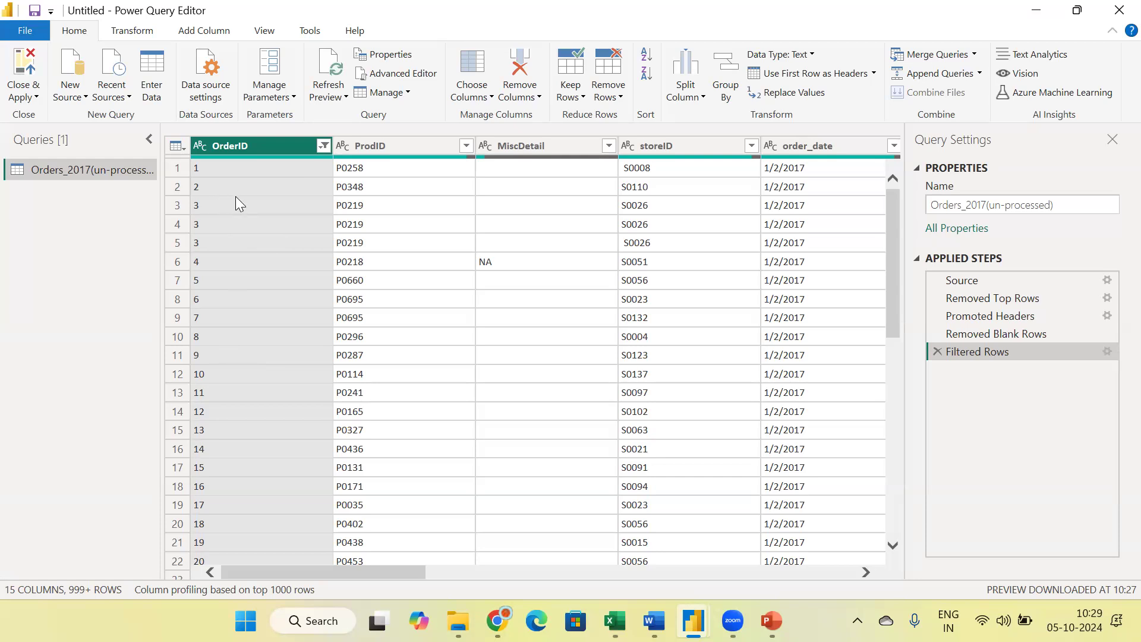
Examine the OrderID, ProdID, MiscDetail, storeID and order_date columns of the filtered orders table.
drag(265, 573, 192, 559)
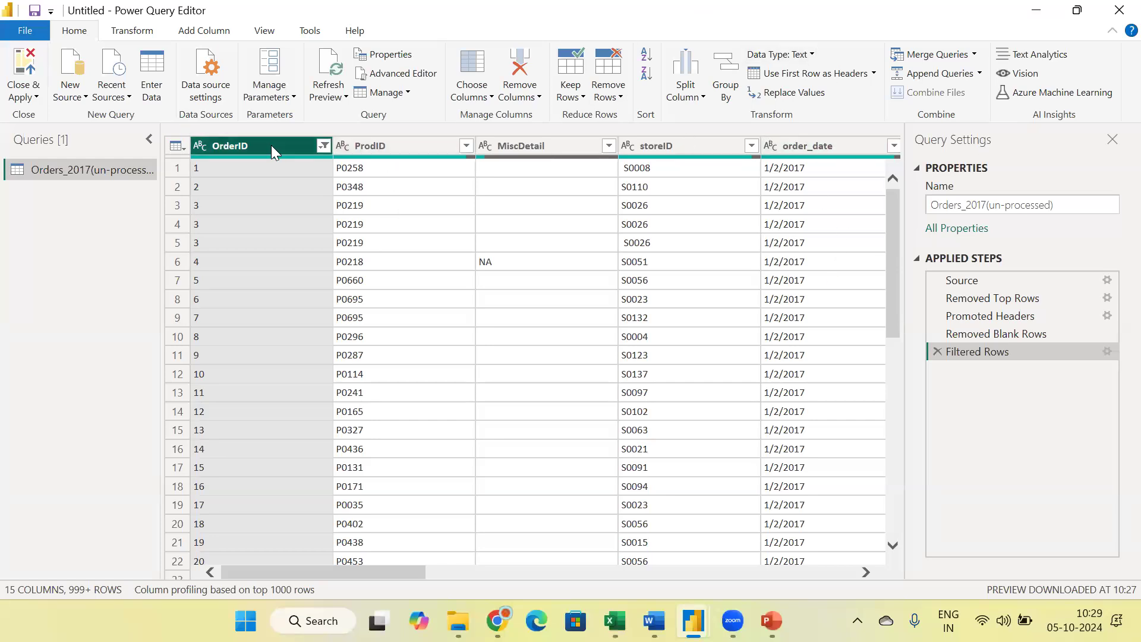
click(392, 148)
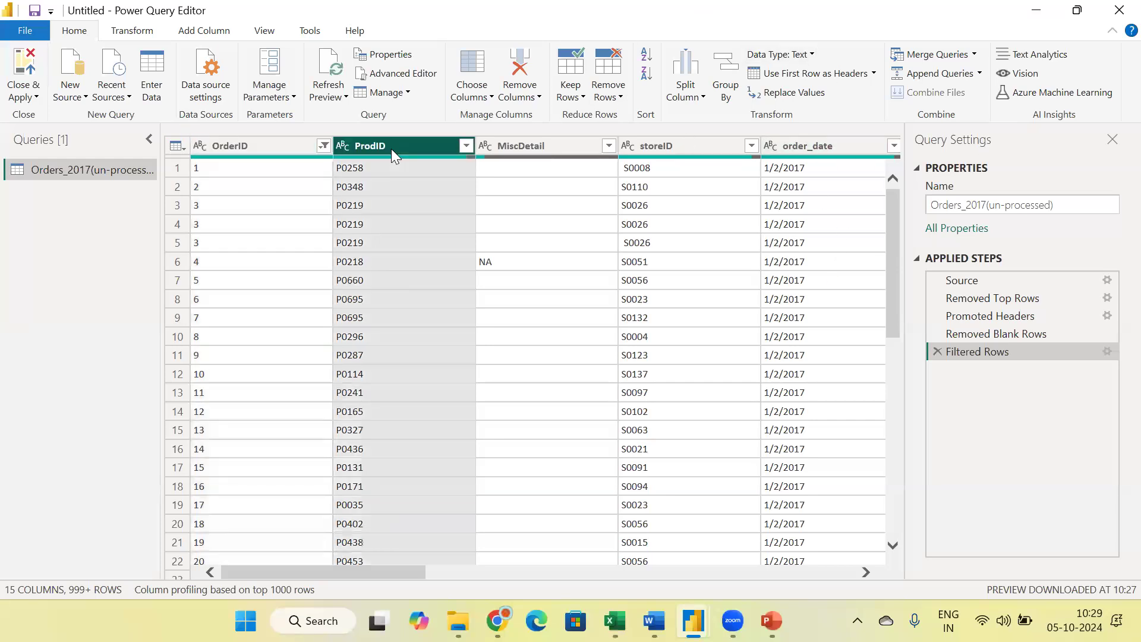
click(263, 147)
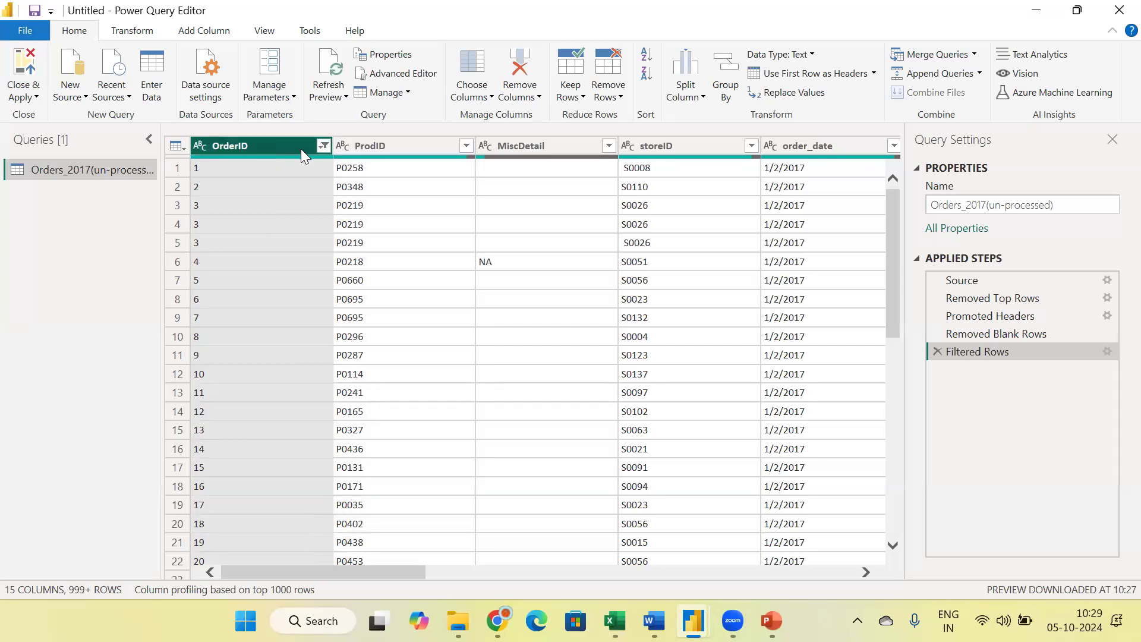
click(420, 148)
click(545, 145)
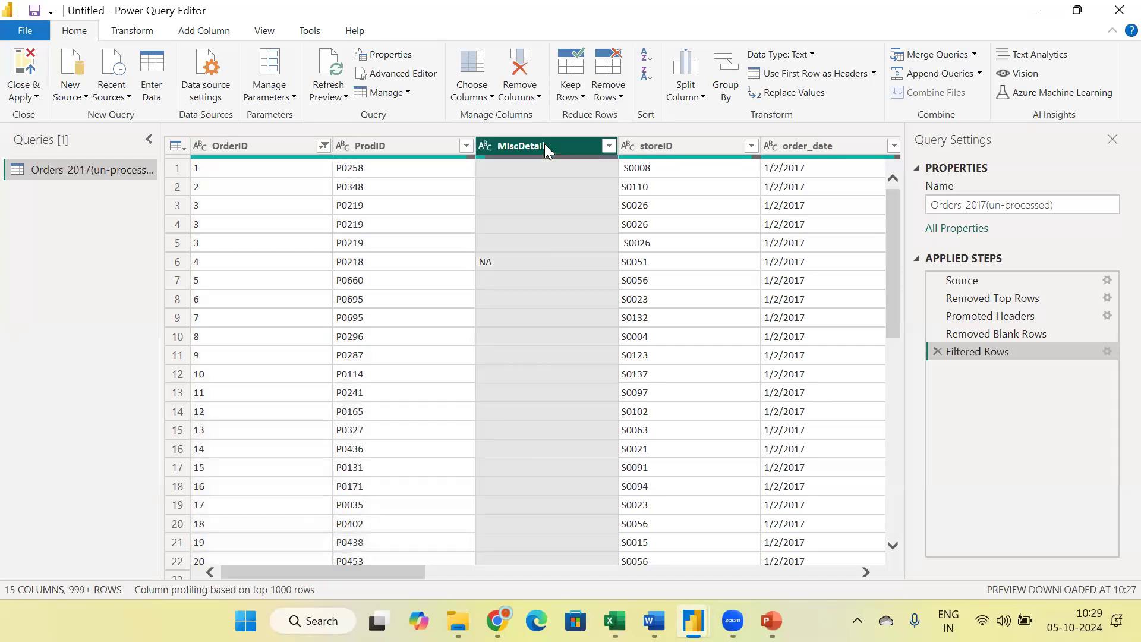
click(723, 145)
click(839, 149)
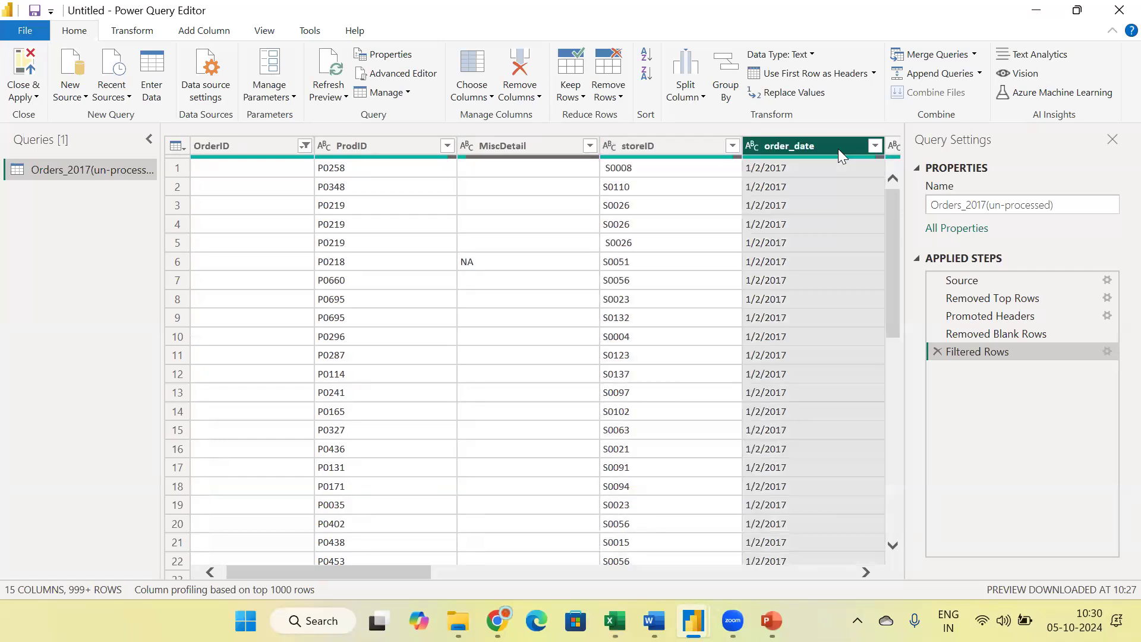
click(417, 145)
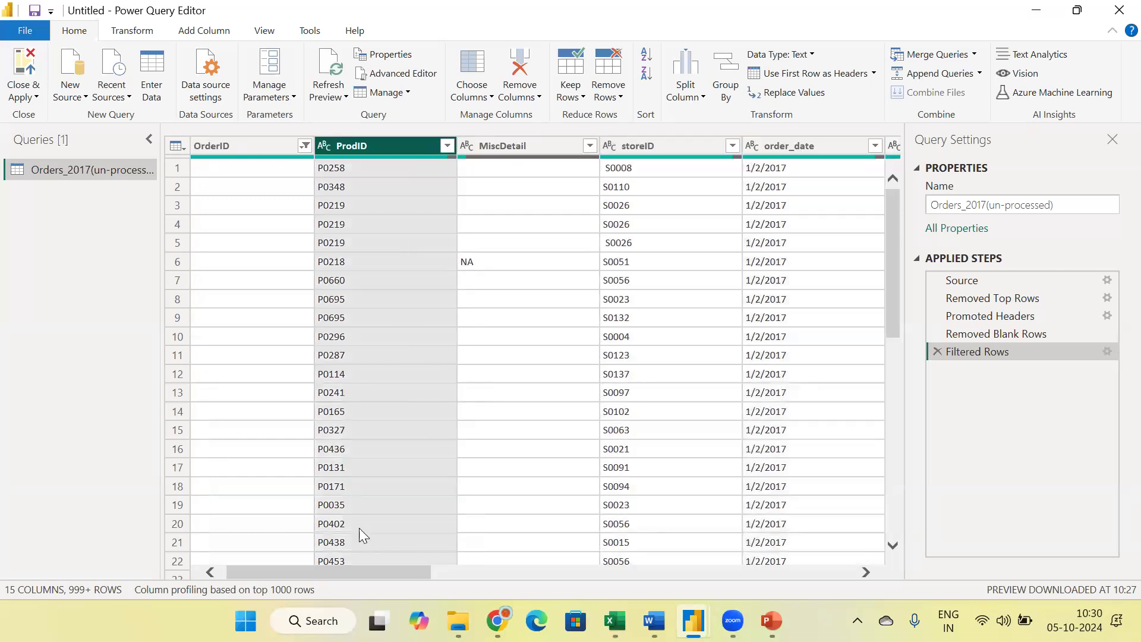
drag(352, 573, 283, 567)
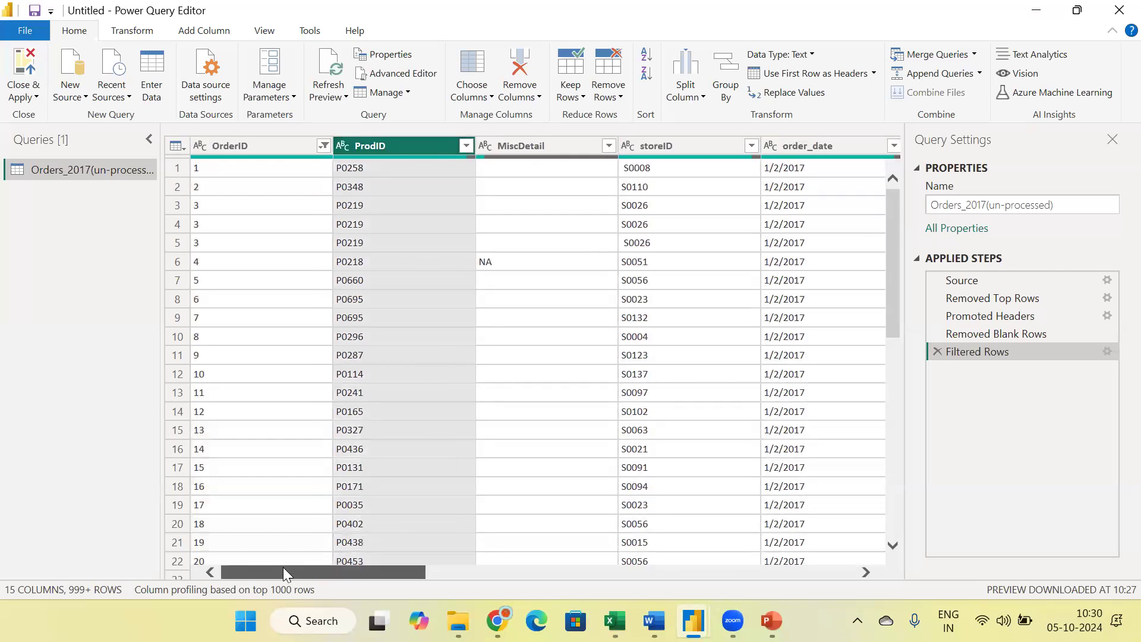
Remove the rows that have duplicate values in the OrderID column.
click(272, 148)
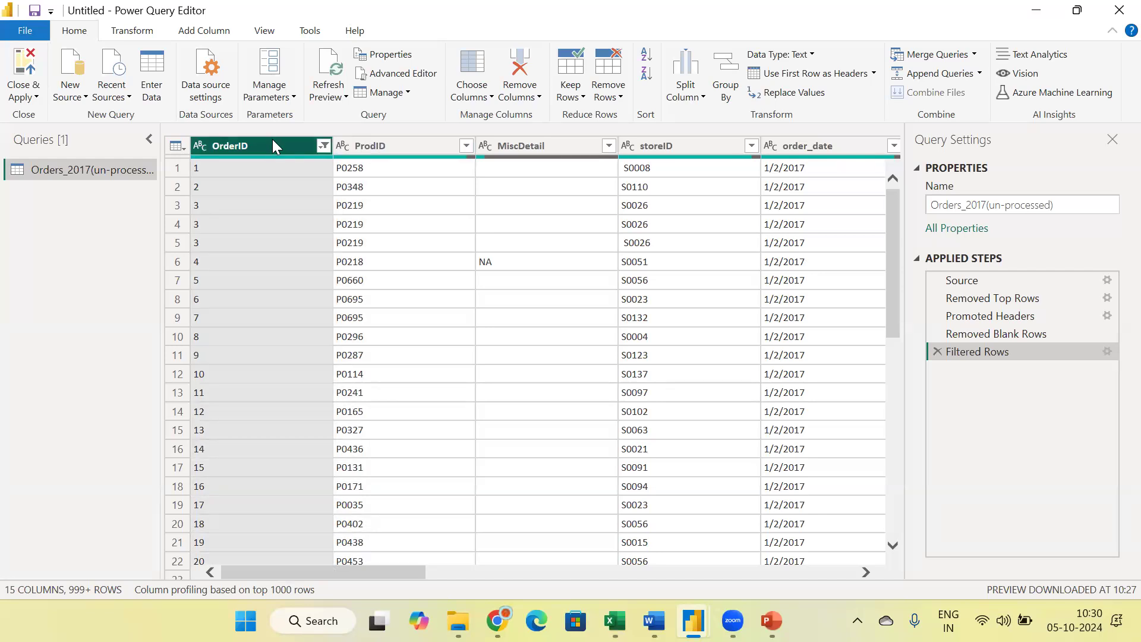
click(615, 97)
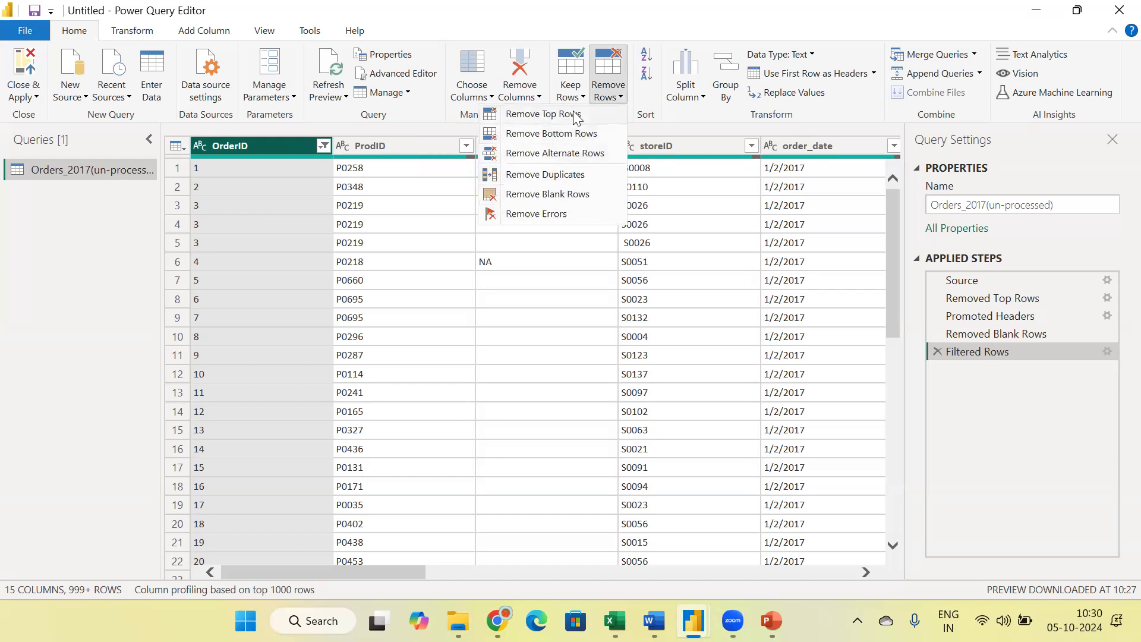
click(562, 176)
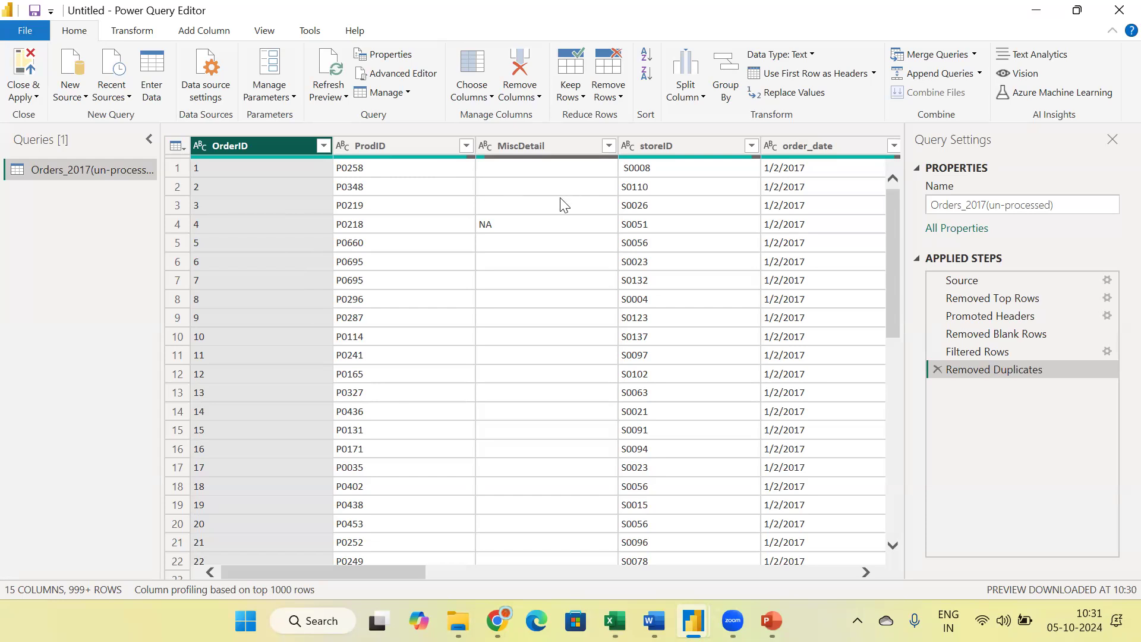
Inspect the filter values and text filter options of the MiscDetail column, leaving the column unfiltered.
click(609, 148)
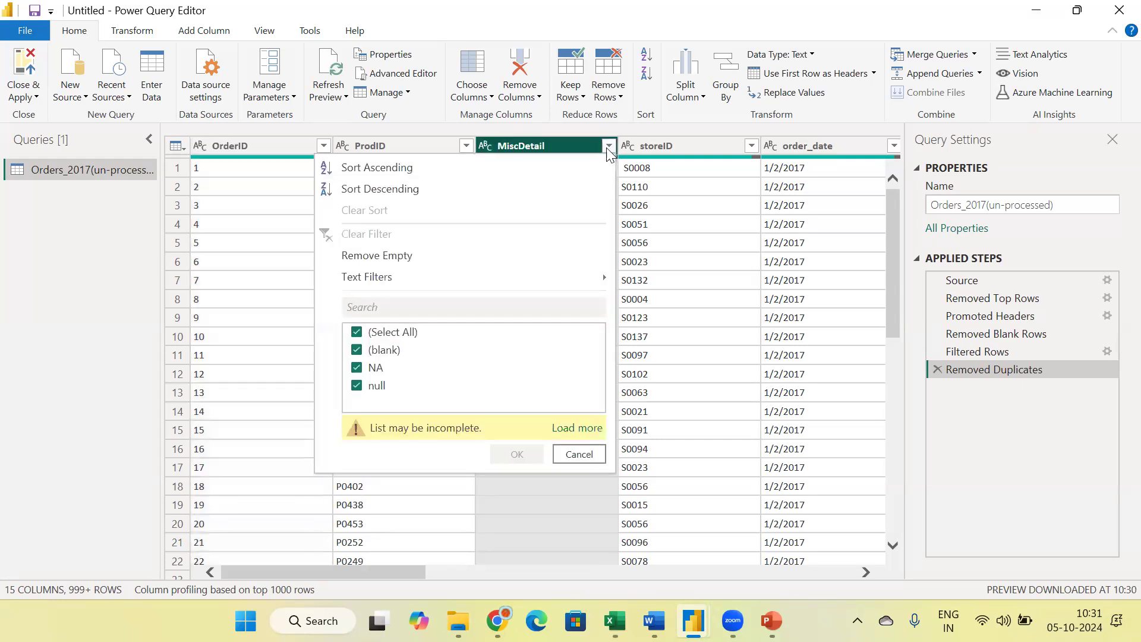
mouse_move(534, 284)
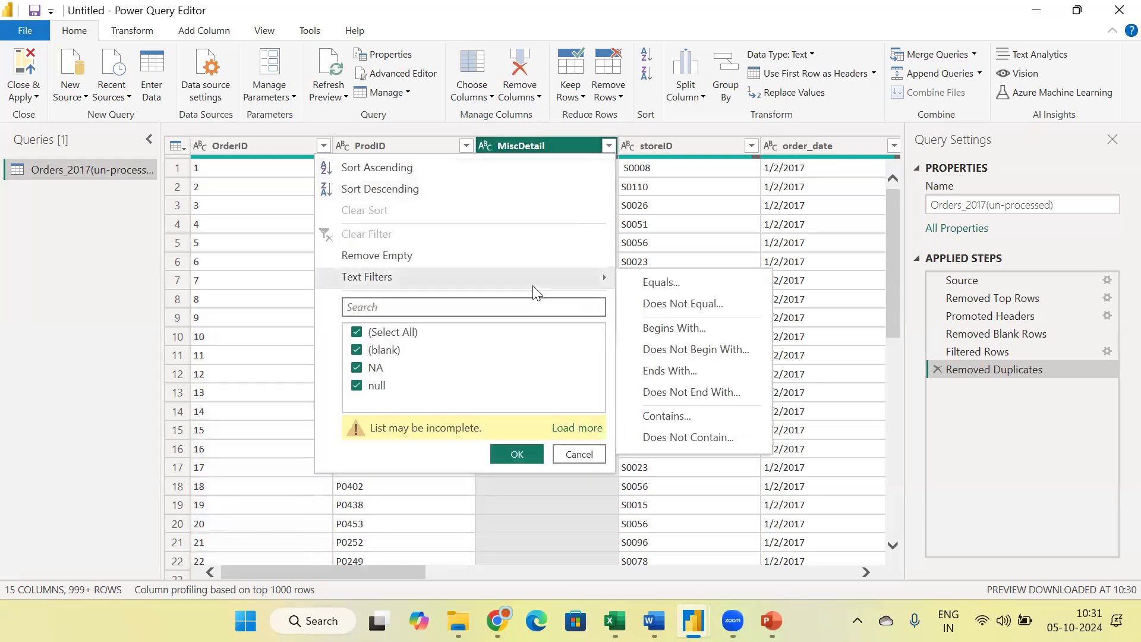
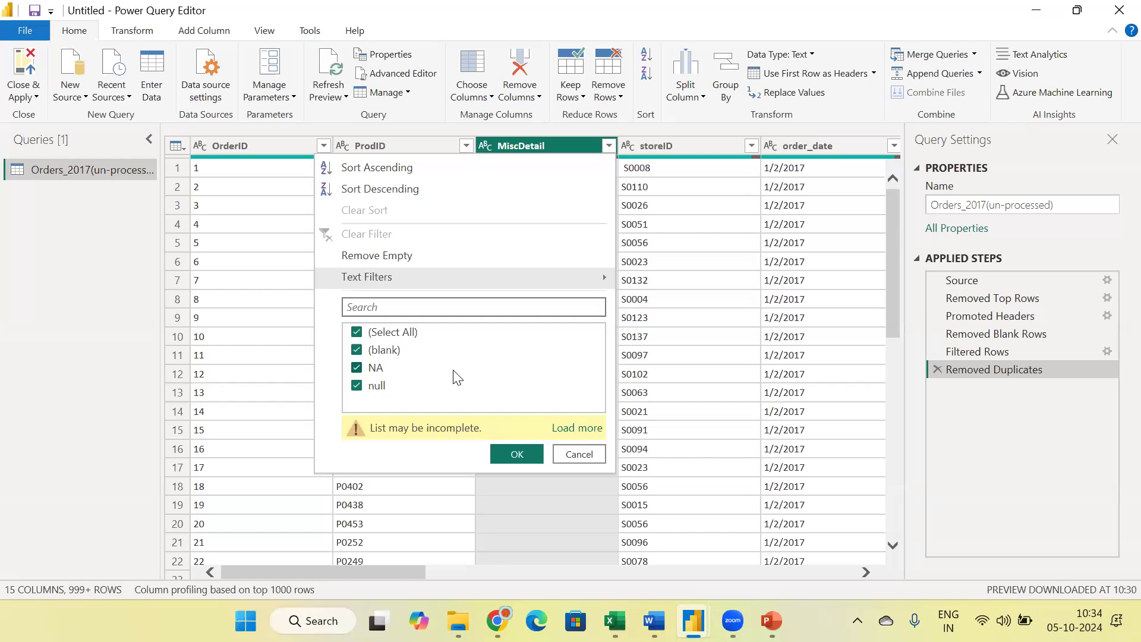
click(575, 455)
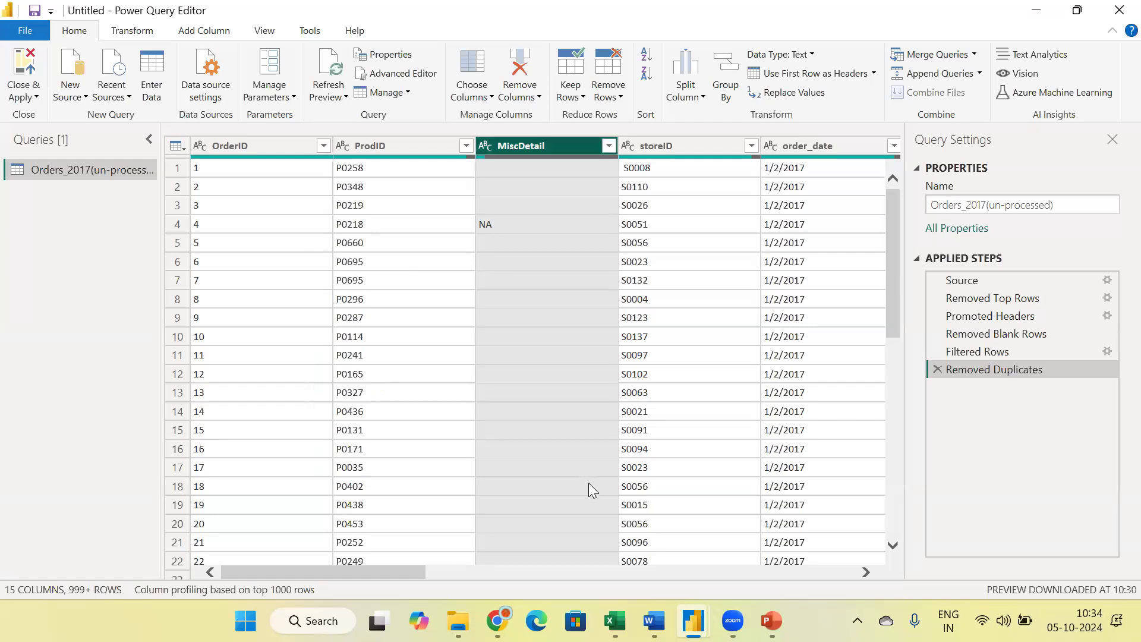
Try removing the MiscDetail column from the table and delete the resulting applied step.
click(676, 143)
click(554, 151)
click(531, 97)
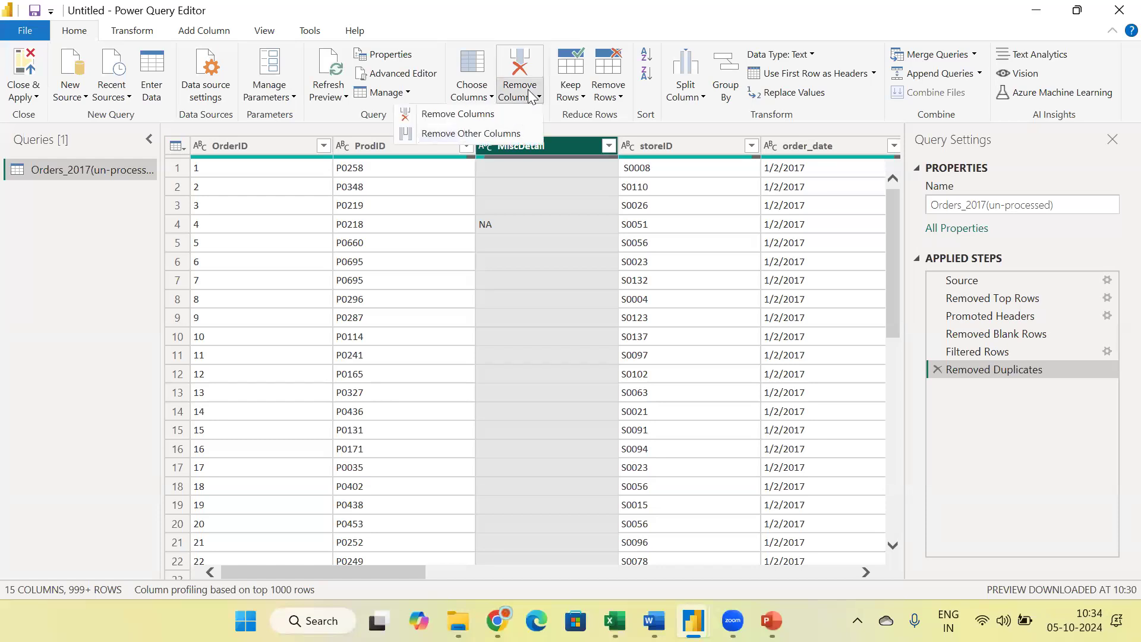
click(458, 114)
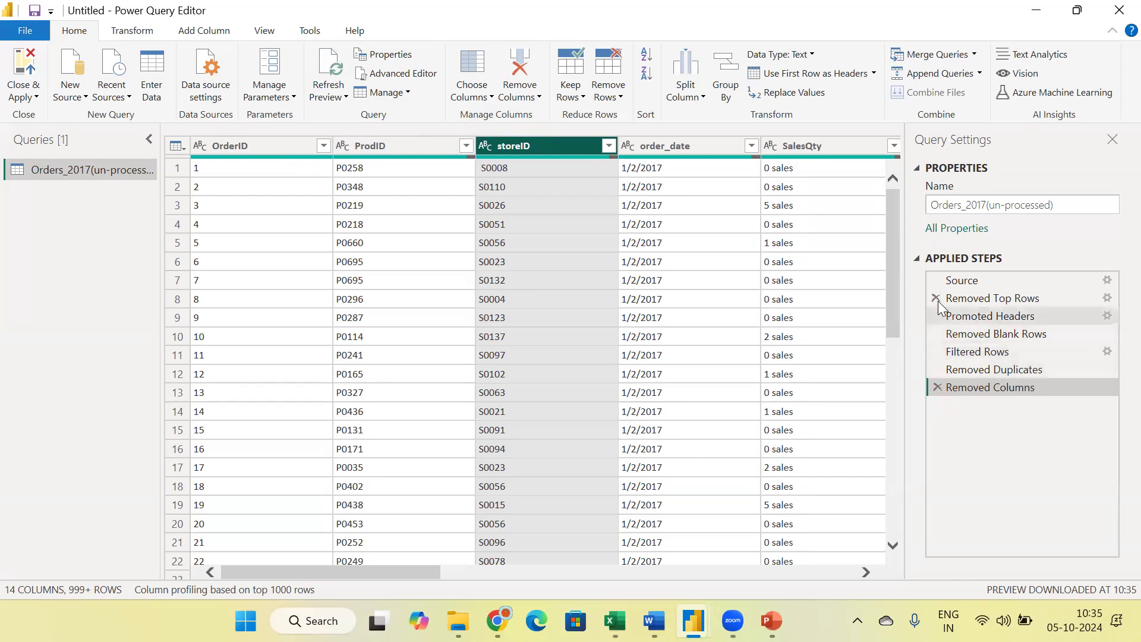
click(937, 387)
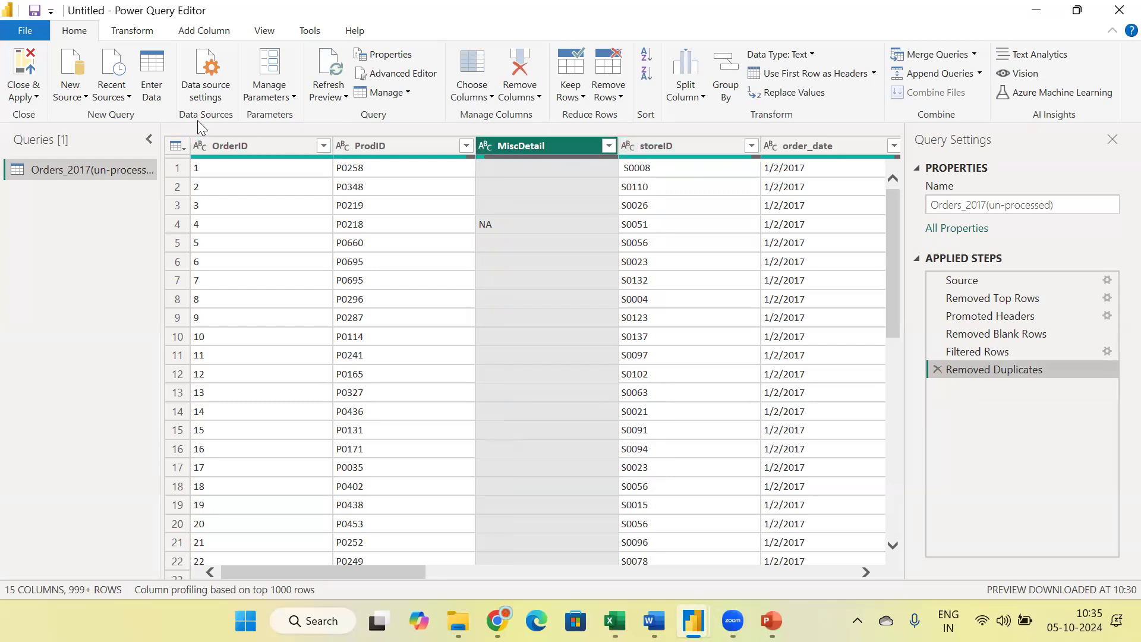
Try Remove Other Columns to keep only OrderID, ProdID, MiscDetail and storeID, and delete the resulting applied step.
click(264, 150)
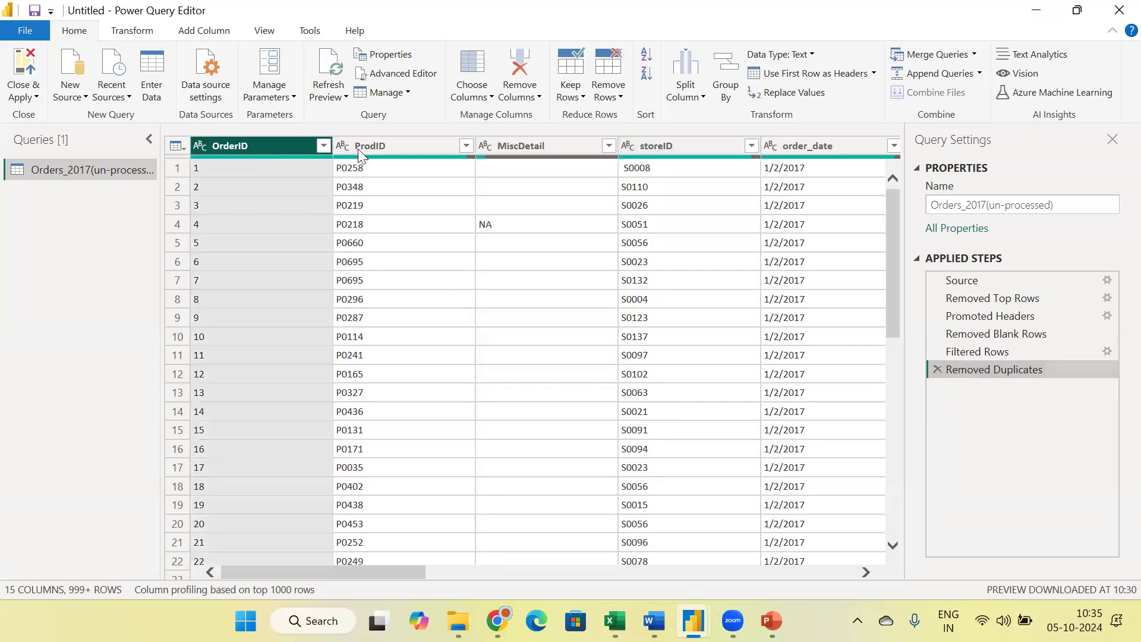
ctrl+click(424, 147)
ctrl+click(538, 142)
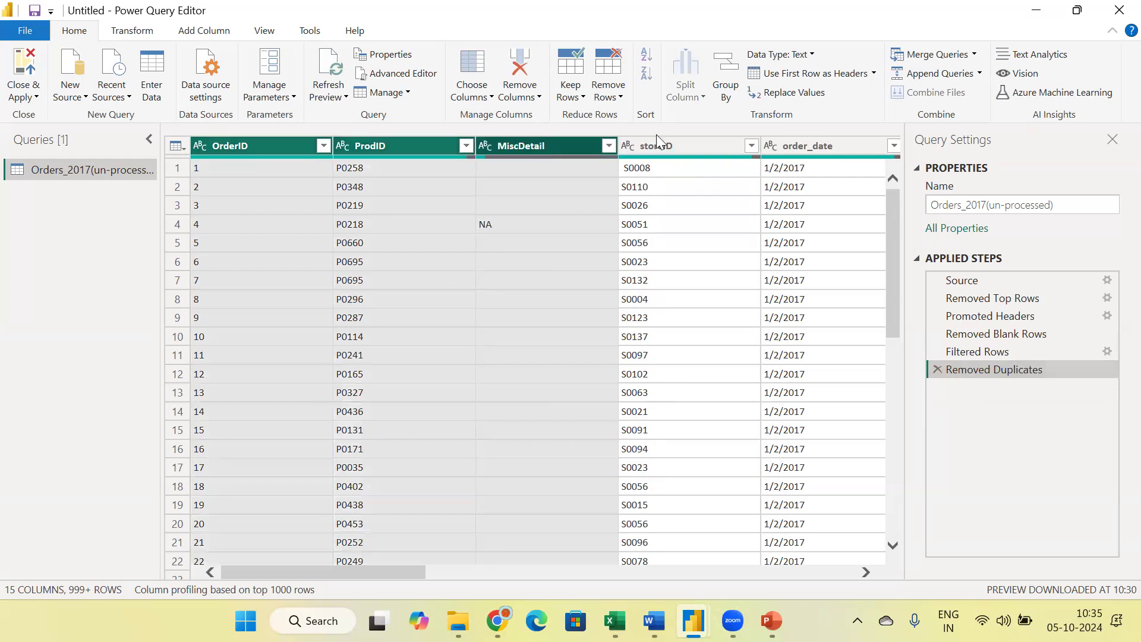
ctrl+click(693, 142)
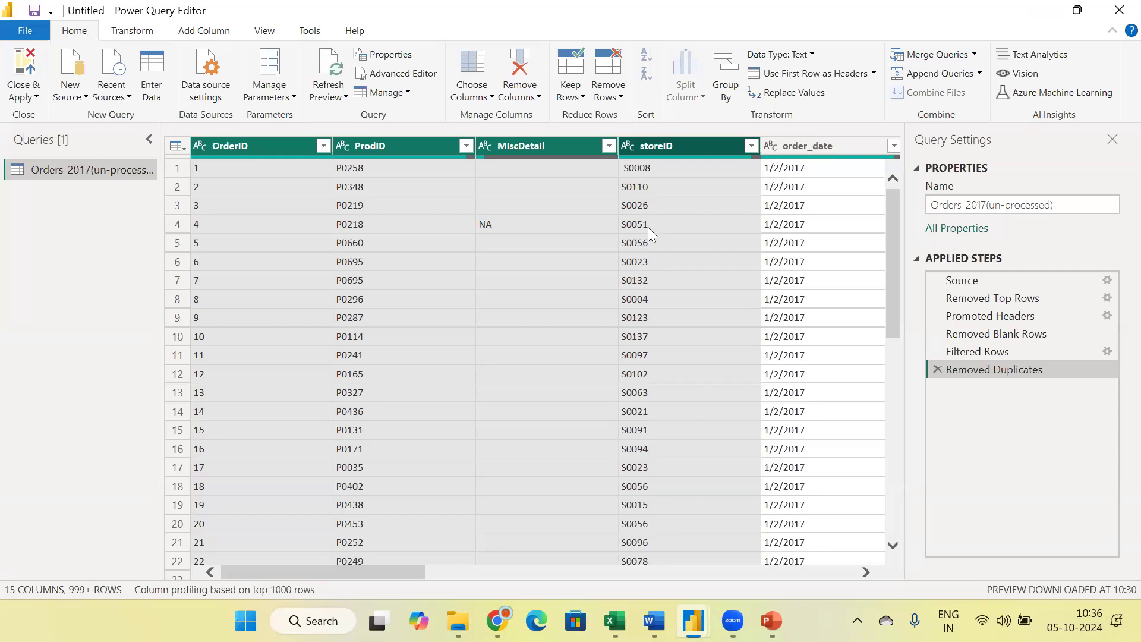
click(535, 96)
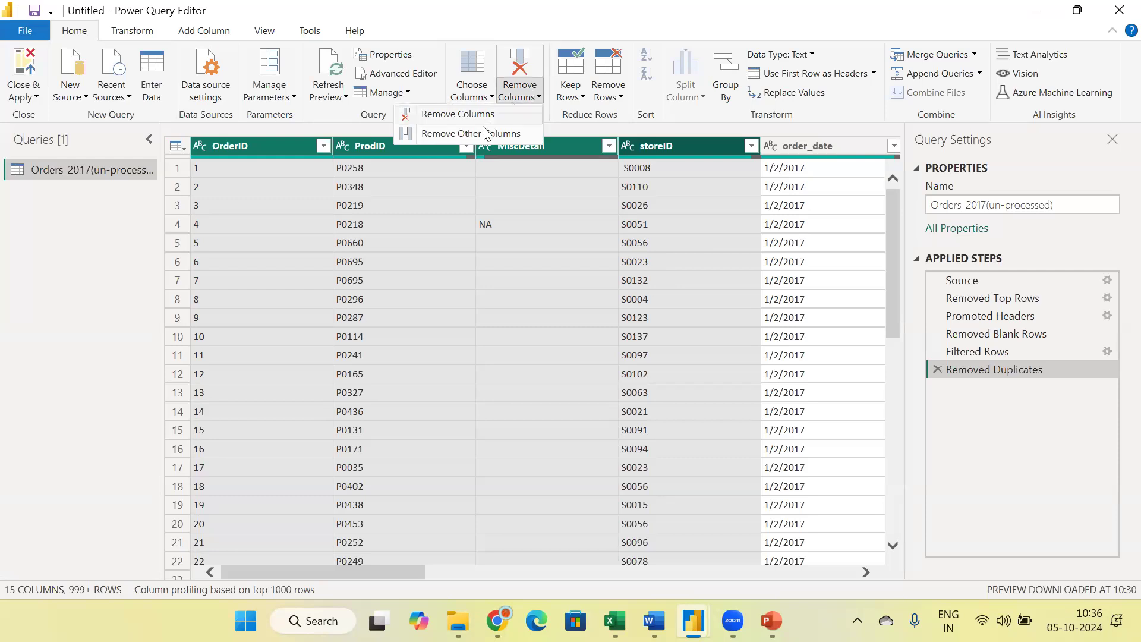
click(474, 134)
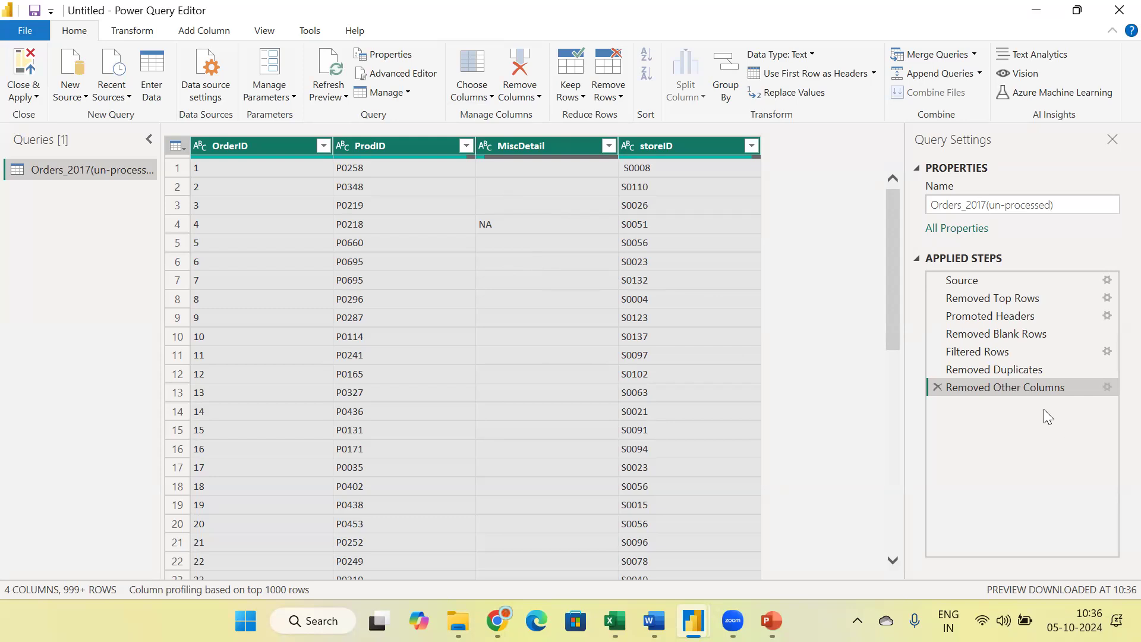
click(938, 387)
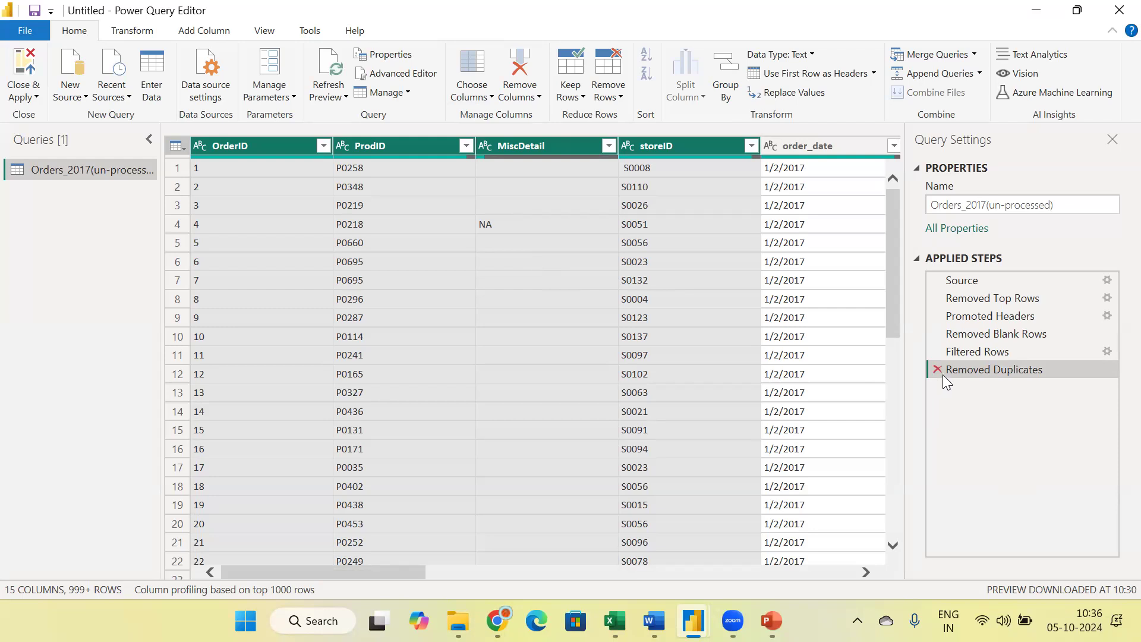
Try Choose Columns to keep only OrderID, ProdID, storeID, order_date, revenue, price and Bin, and delete the resulting applied step.
click(482, 98)
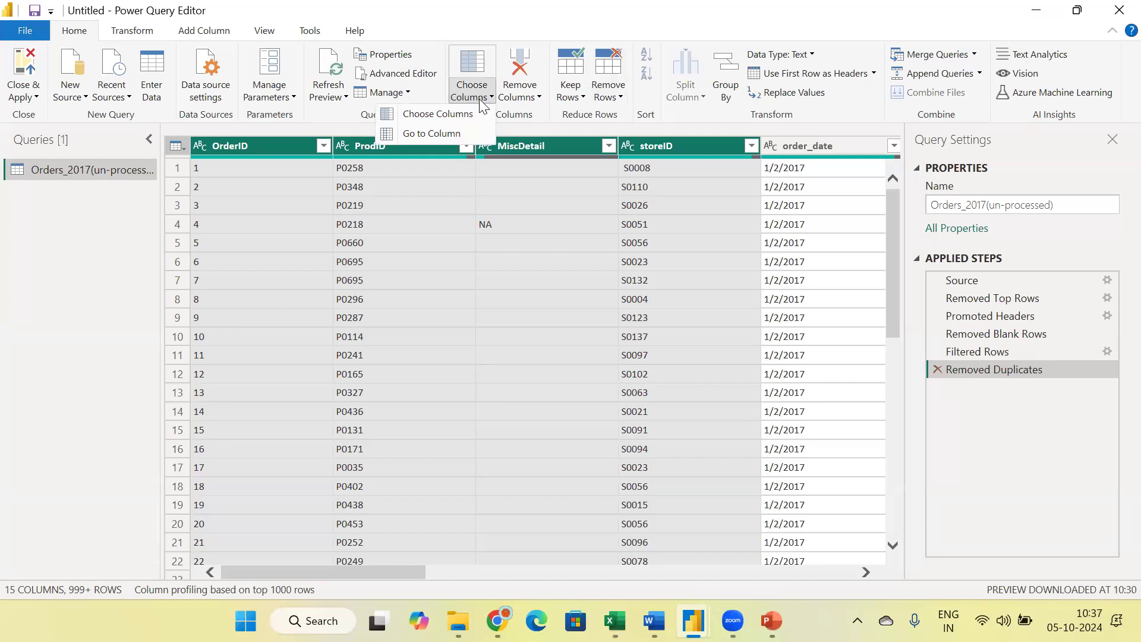
click(449, 116)
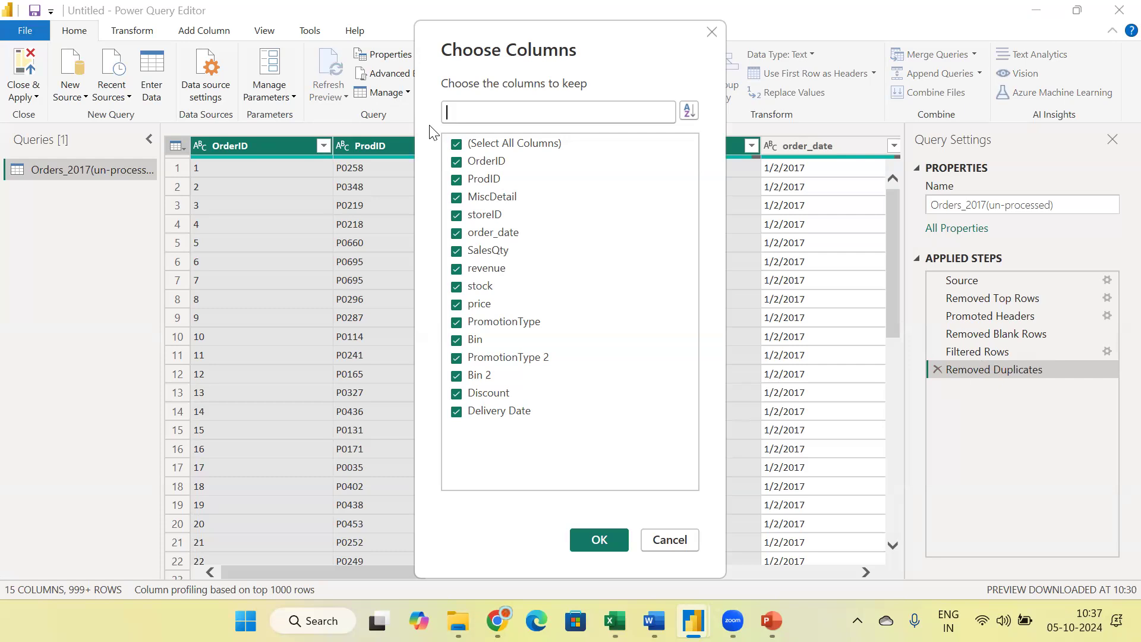
click(457, 251)
click(457, 286)
click(457, 321)
click(456, 358)
click(456, 376)
click(456, 394)
click(457, 411)
click(459, 197)
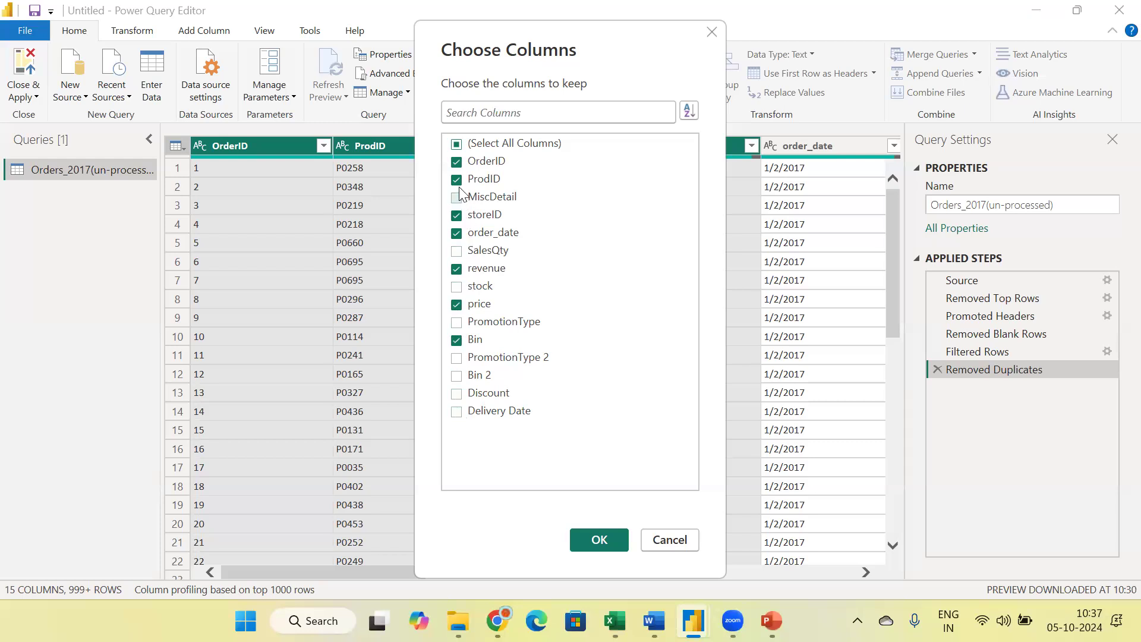
click(599, 541)
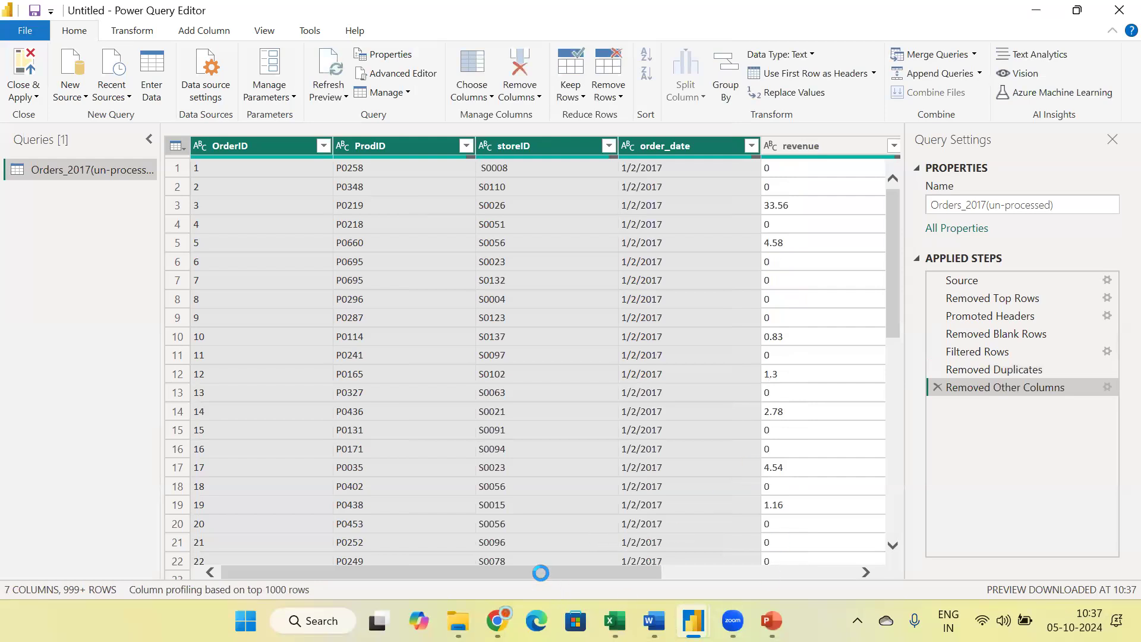
scroll(542, 578, right, 5)
scroll(601, 553, left, 5)
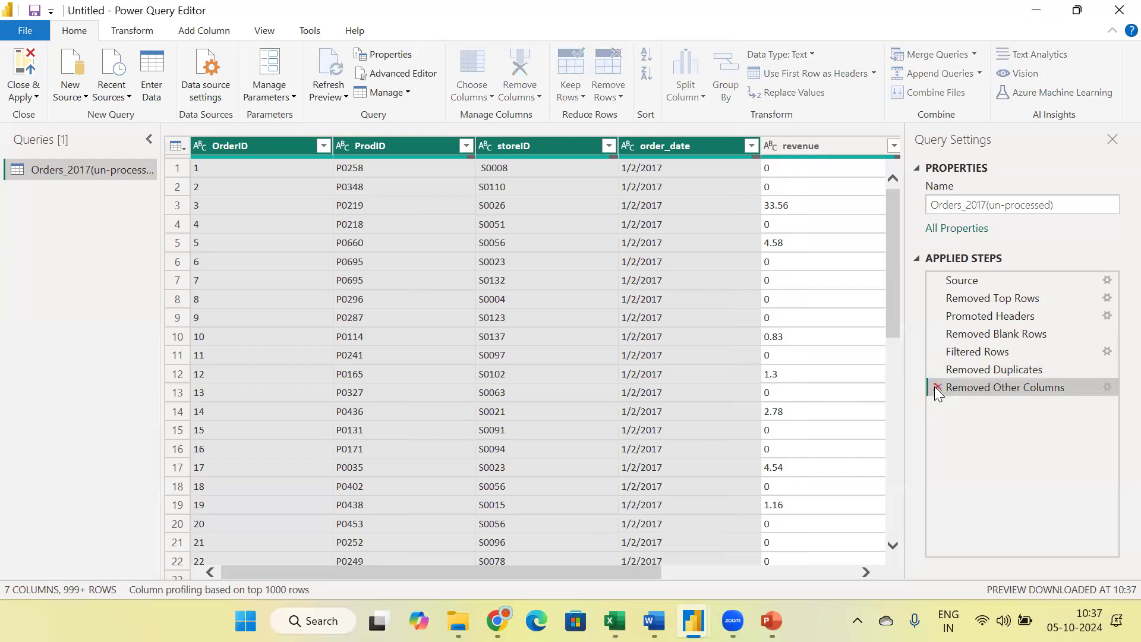
click(934, 387)
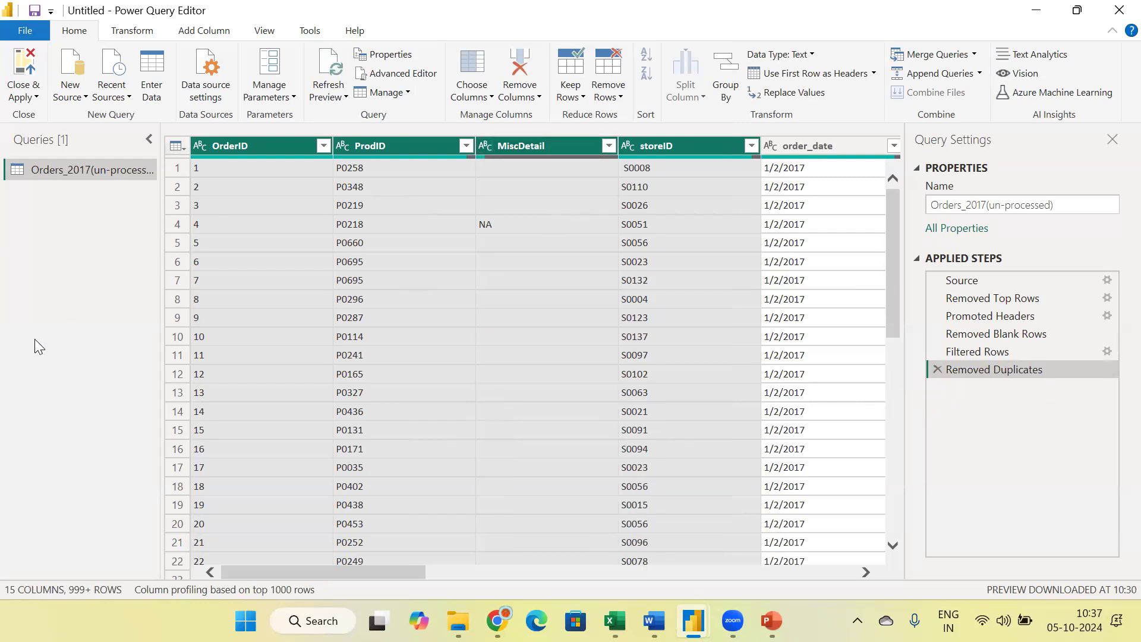
Remove the MiscDetail column from the orders table.
click(268, 143)
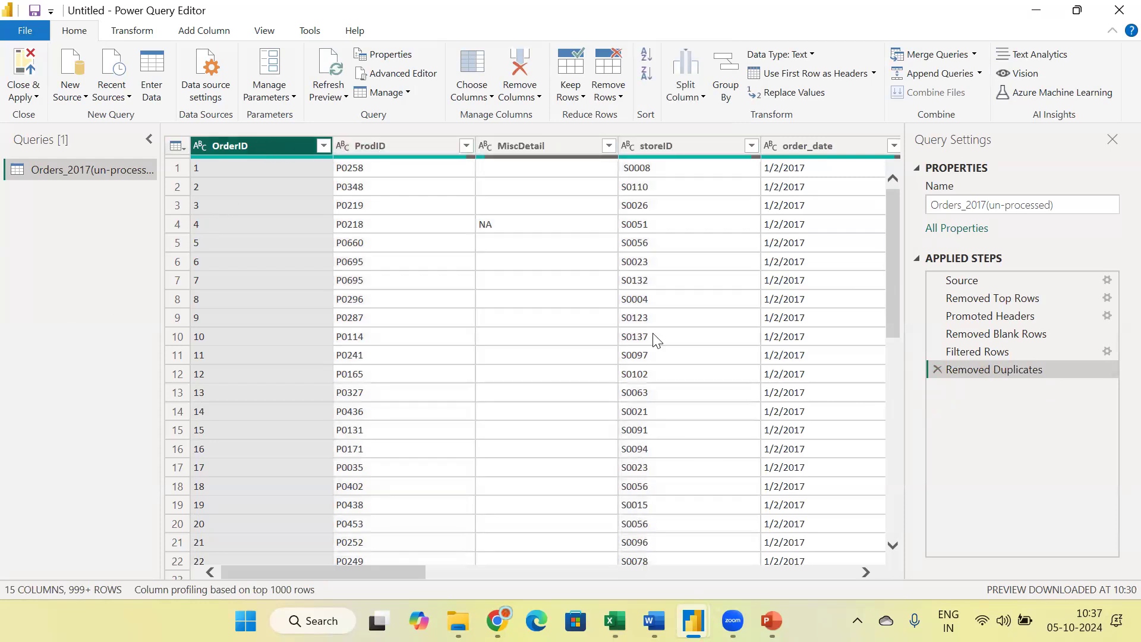
click(566, 151)
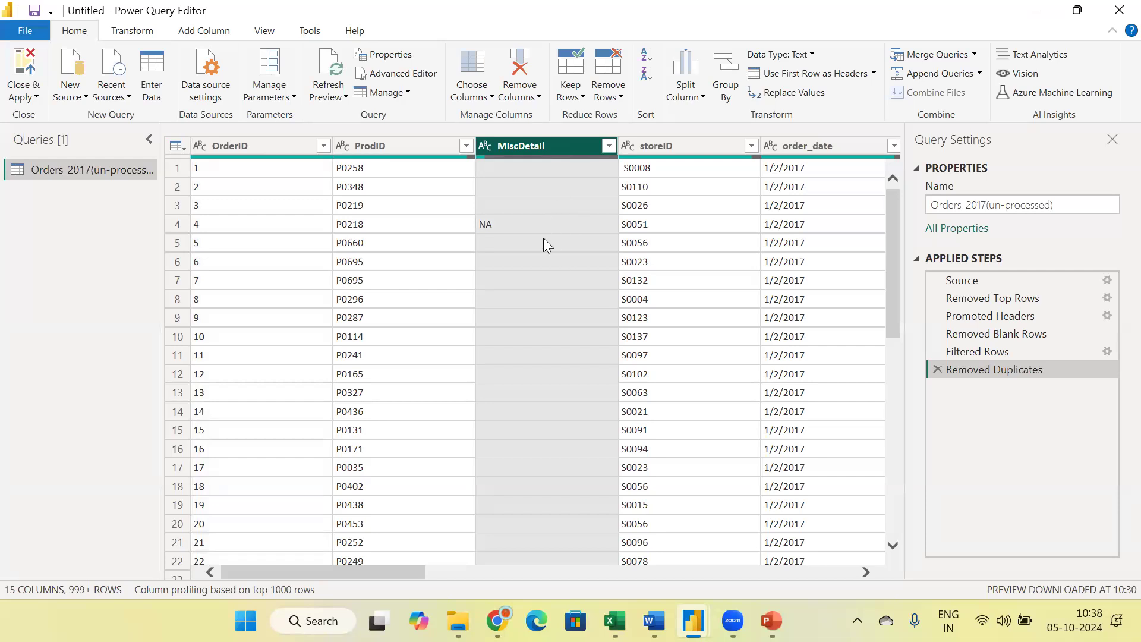
click(608, 98)
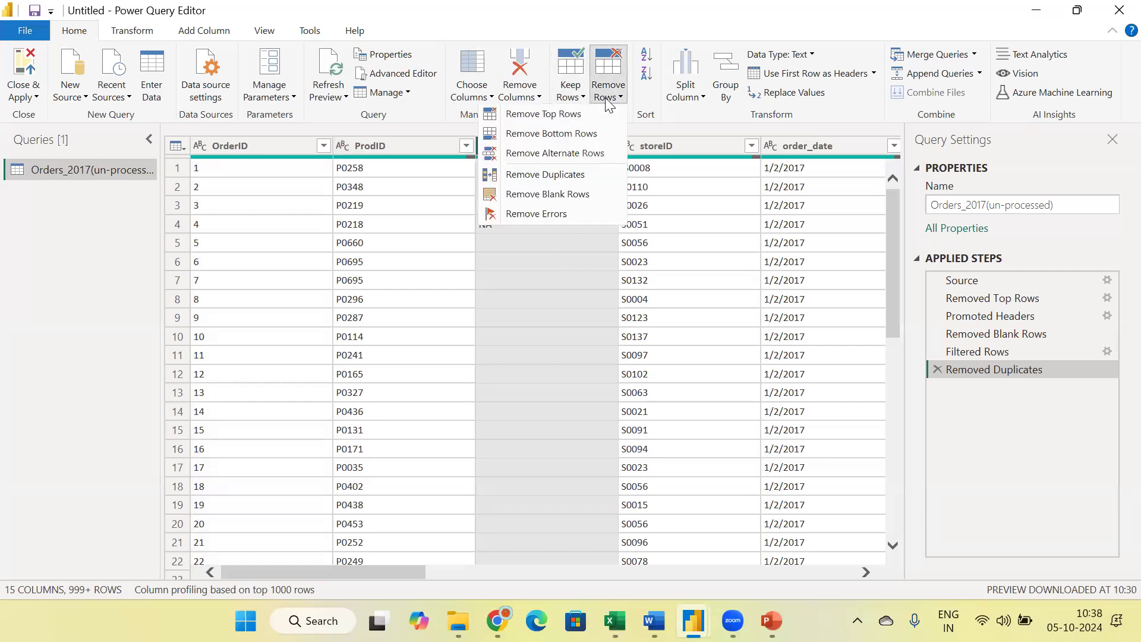
click(485, 95)
click(535, 96)
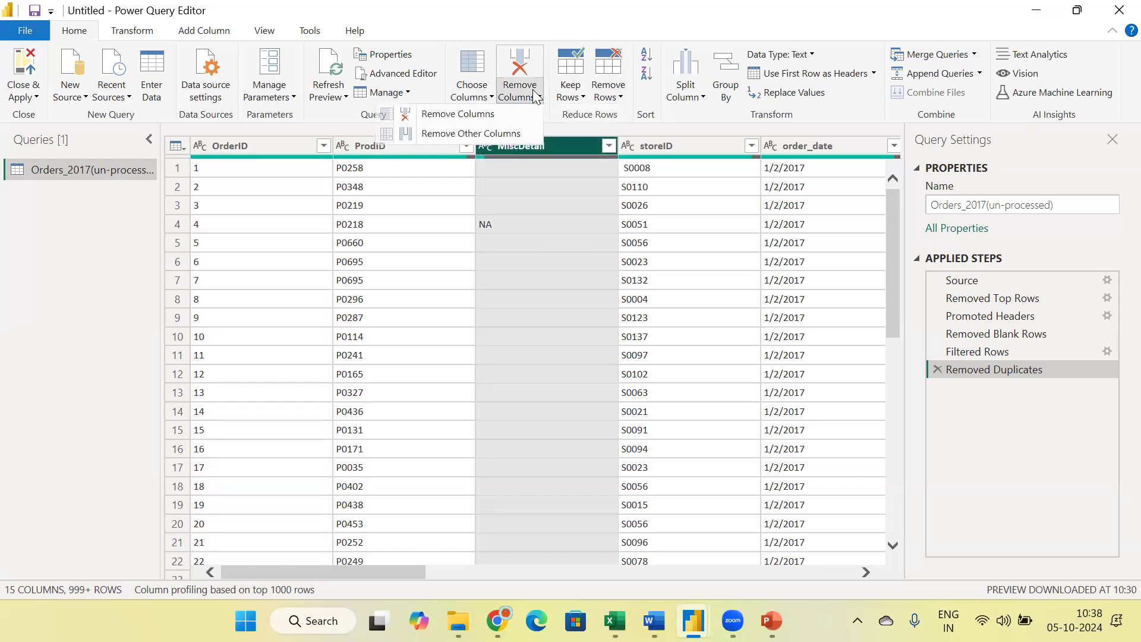
click(464, 118)
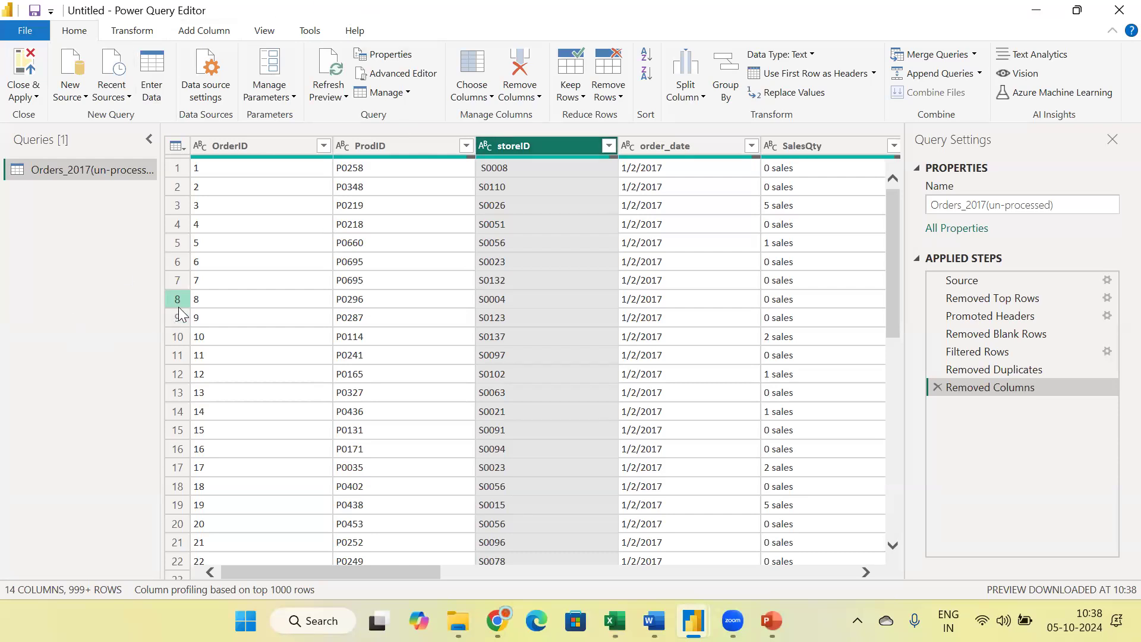
click(421, 147)
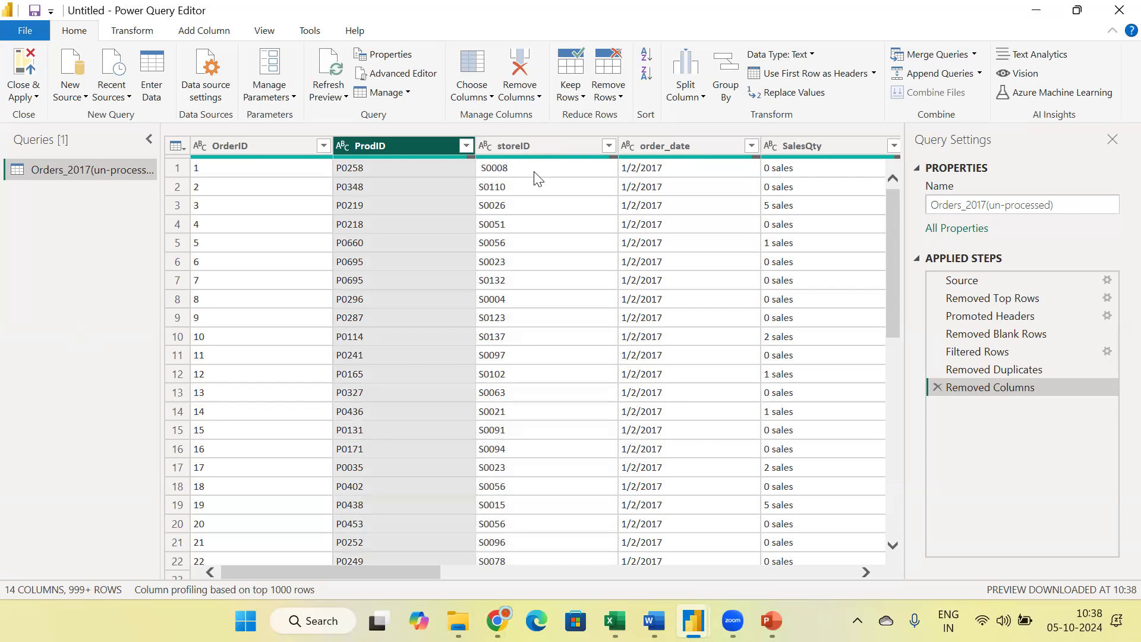
Rename the storeID column to StoreID in the orders table.
double_click(527, 146)
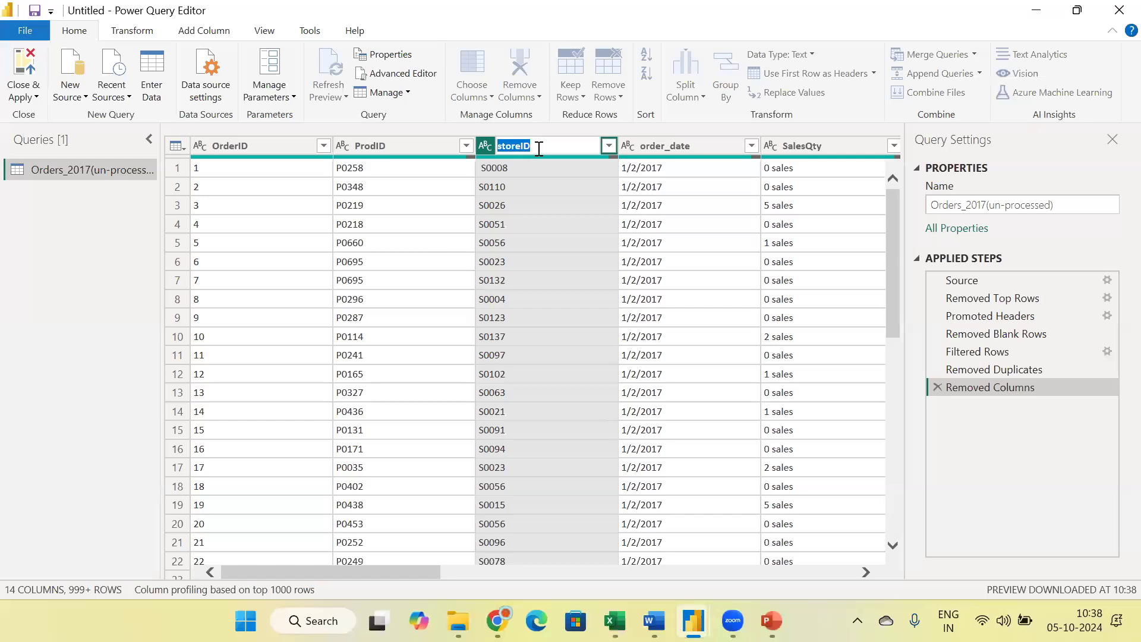
click(505, 145)
click(69, 342)
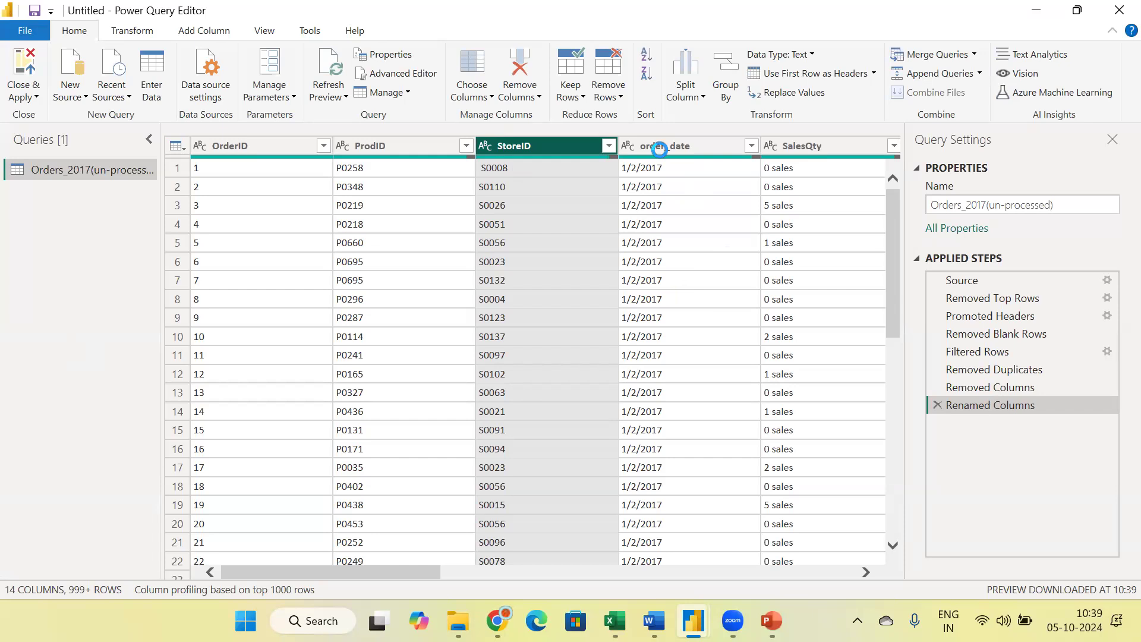
Open the query's M code in the Advanced Editor and examine the Table.Skip function and its arguments in the Removed Top Rows line.
click(398, 72)
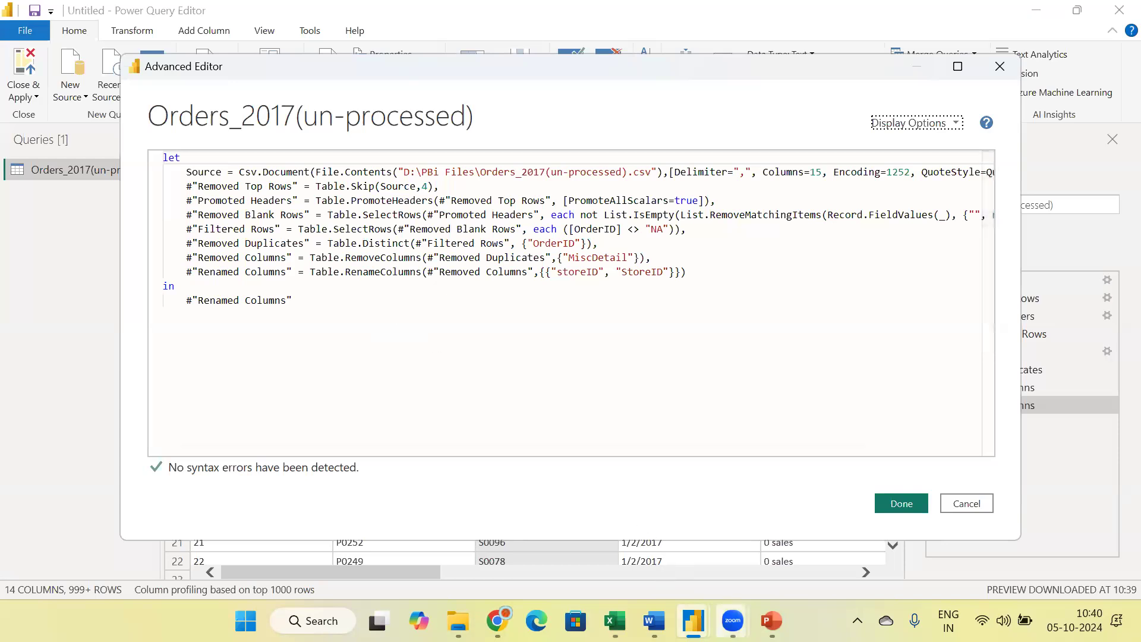
mouse_move(733, 621)
click(811, 548)
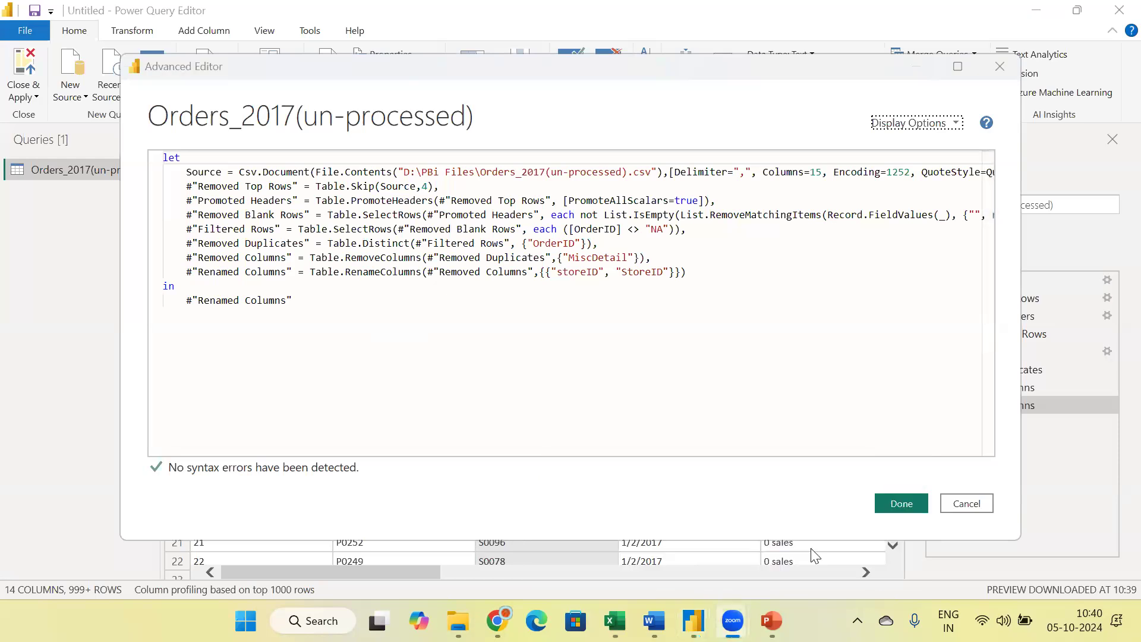
mouse_move(694, 620)
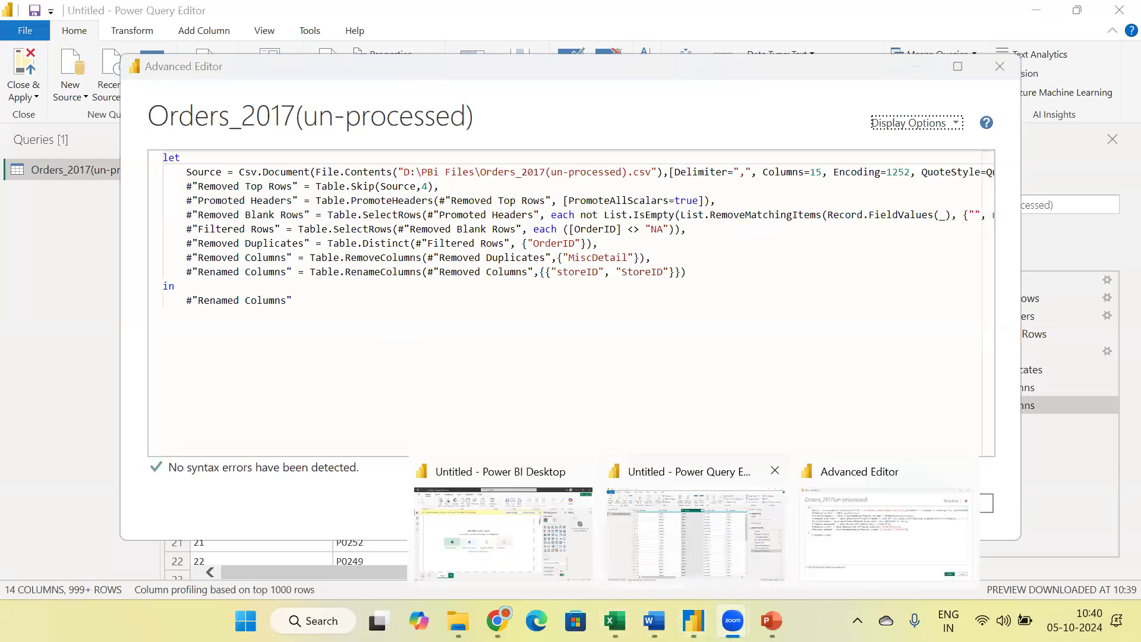
click(722, 532)
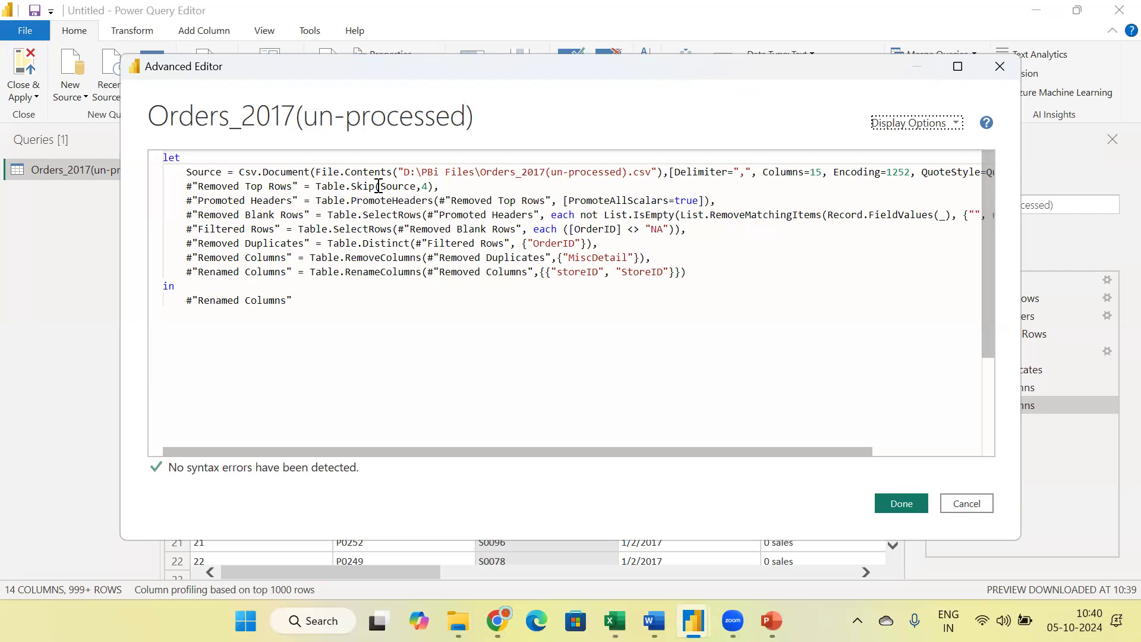
drag(379, 186, 416, 184)
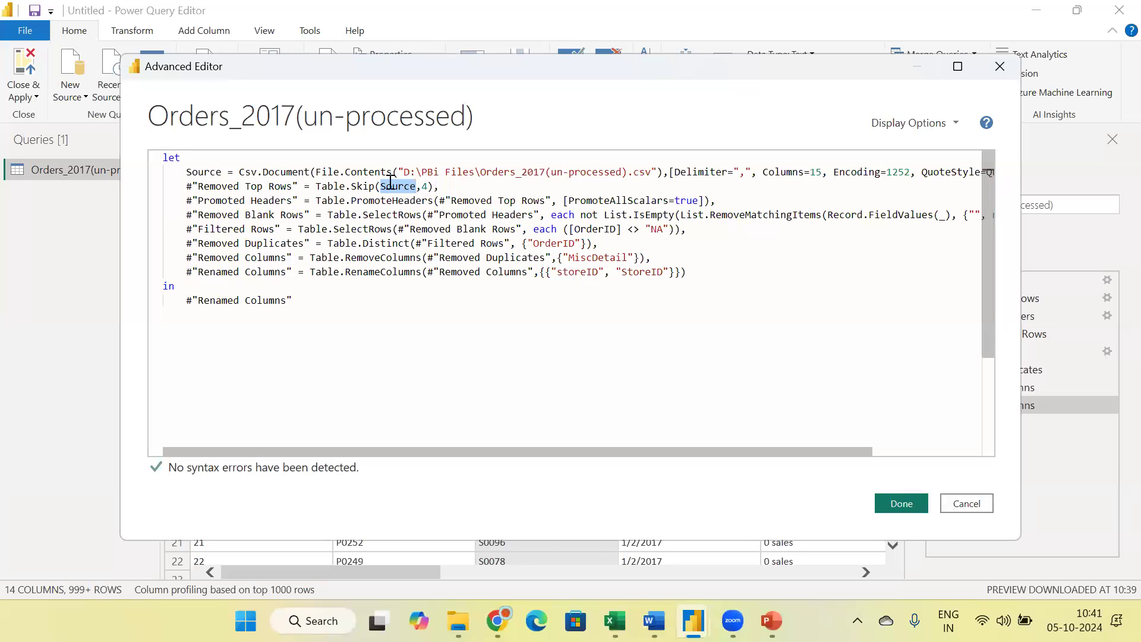
double_click(426, 186)
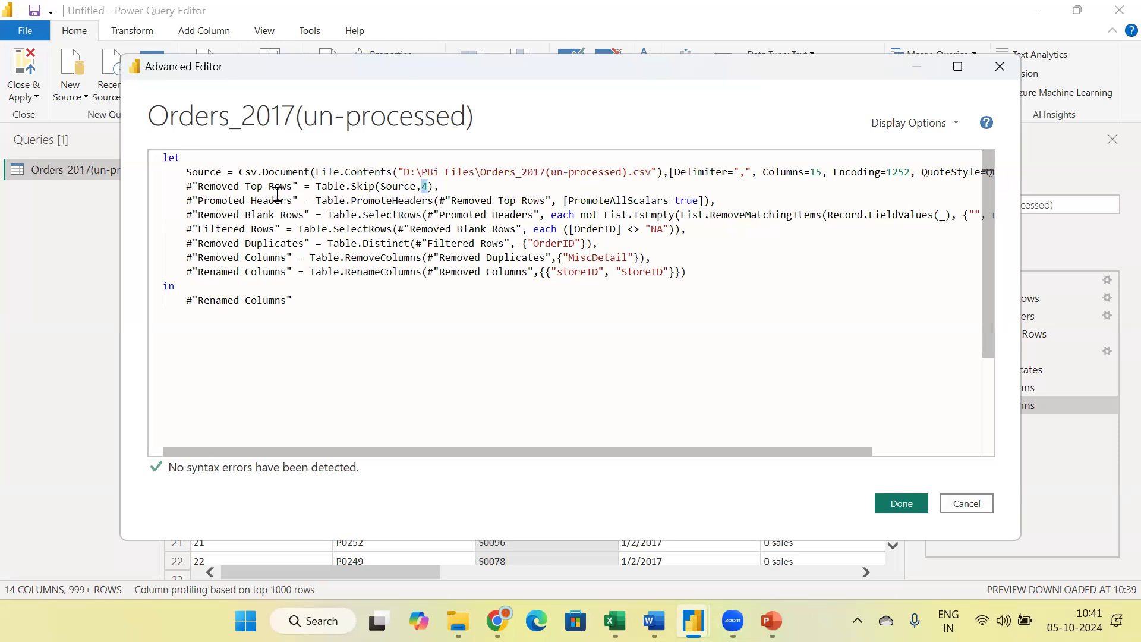
drag(317, 186, 372, 184)
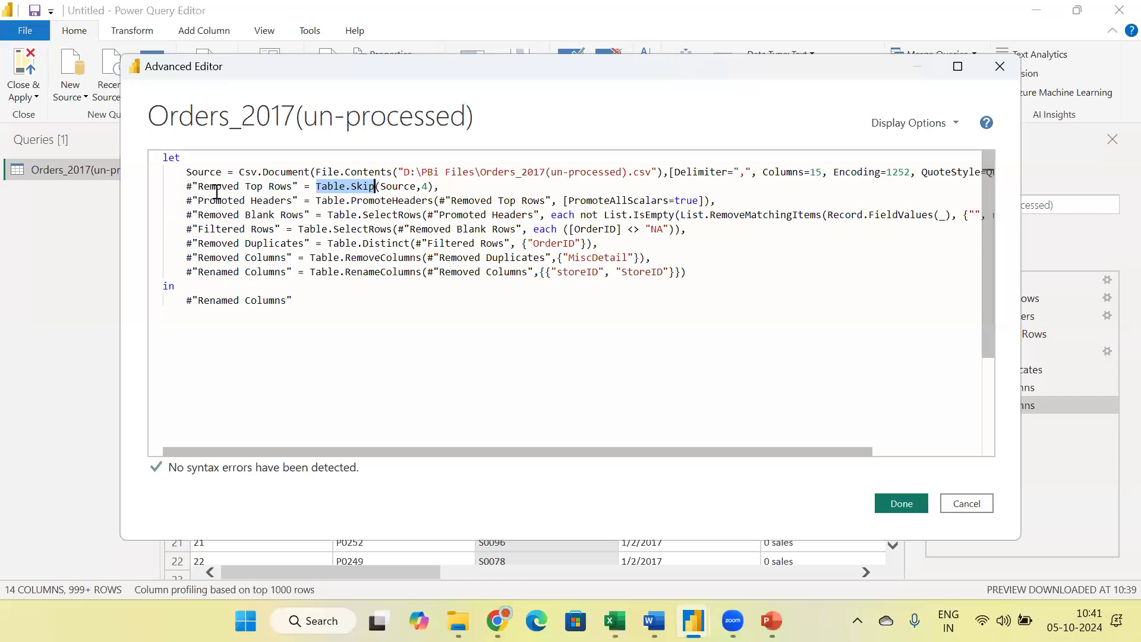
double_click(387, 186)
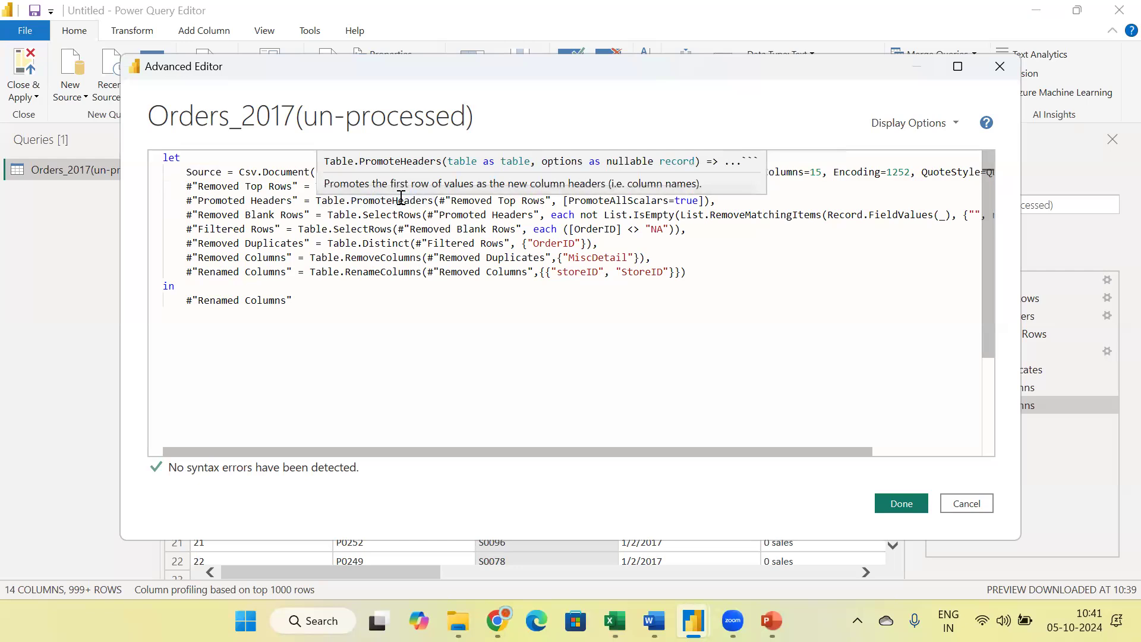
click(425, 186)
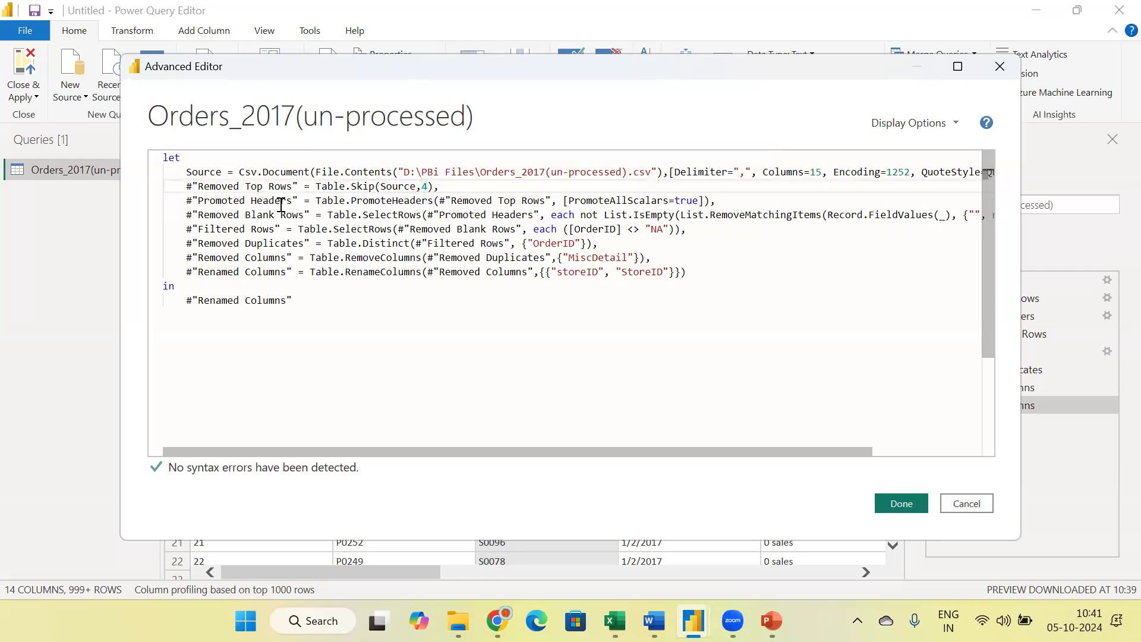
Examine the M functions behind the promoted headers, blank-row removal, filtering, duplicate removal, column removal and renaming lines.
mouse_move(336, 197)
mouse_move(545, 206)
mouse_move(365, 264)
mouse_move(363, 215)
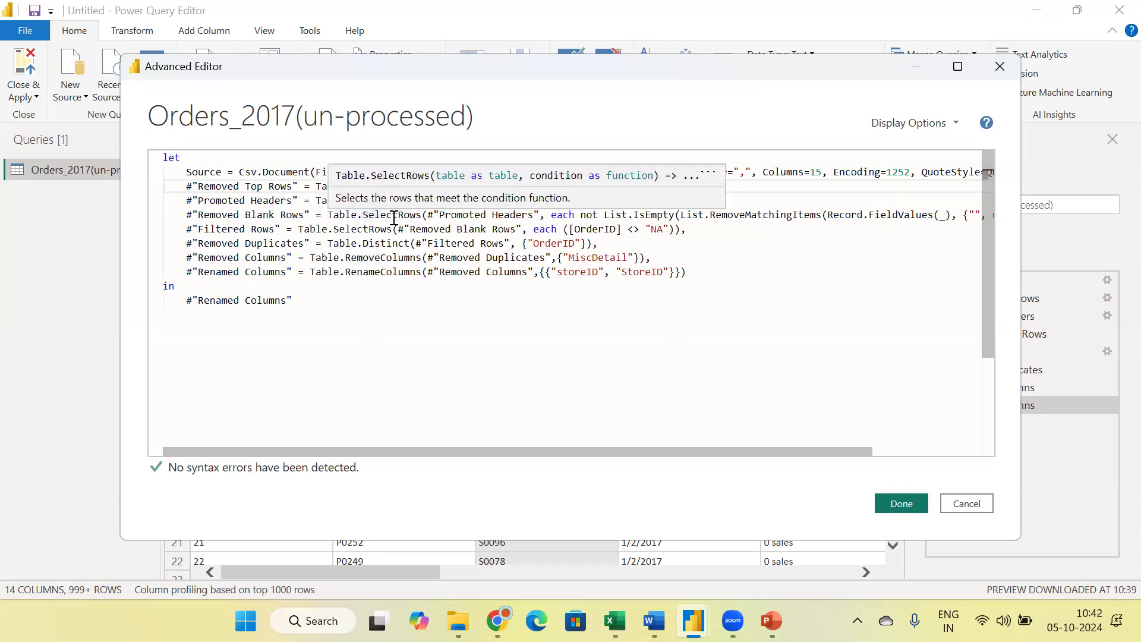
mouse_move(395, 202)
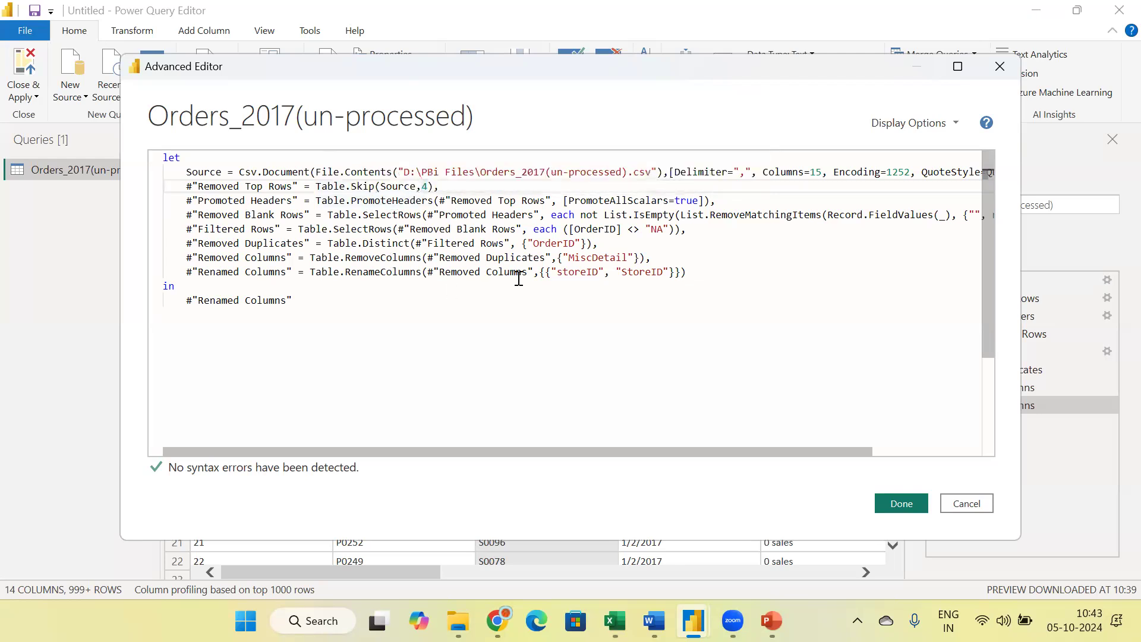
mouse_move(519, 278)
mouse_move(554, 260)
mouse_move(316, 230)
Open the M Functions Word document from the PBi Files folder and look through its date, date-time and number function lists.
mouse_move(498, 621)
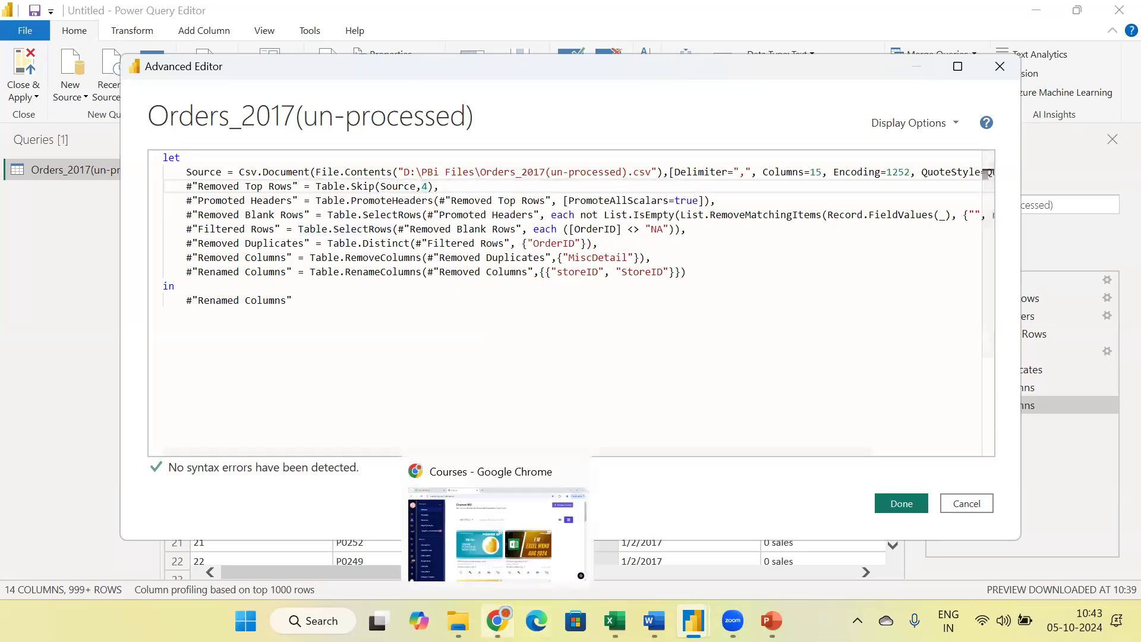
click(458, 621)
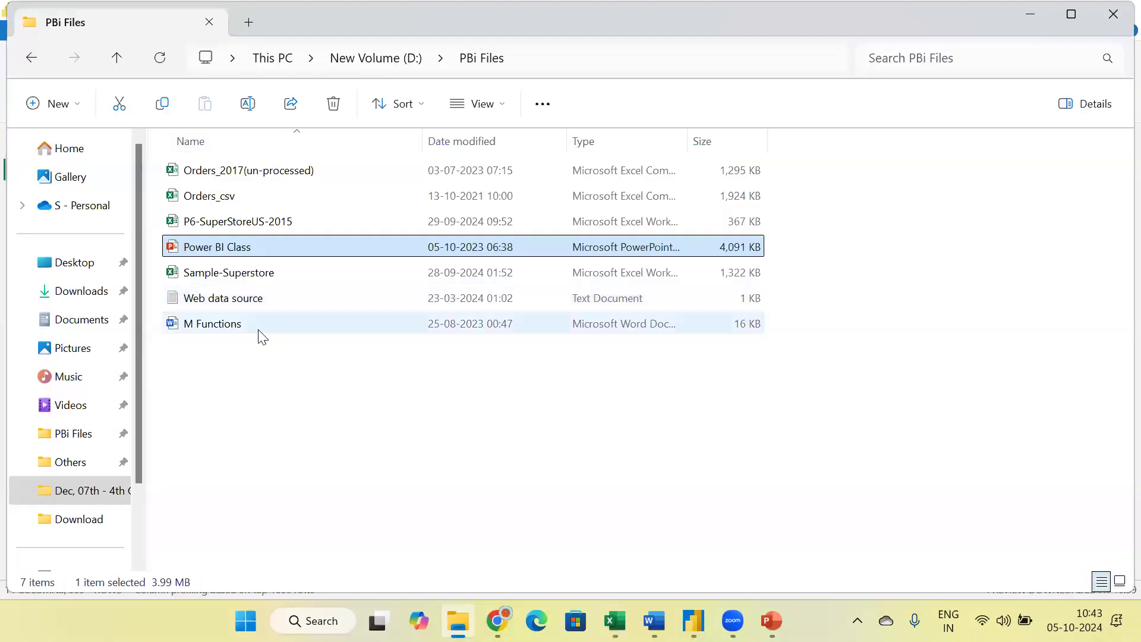
click(260, 334)
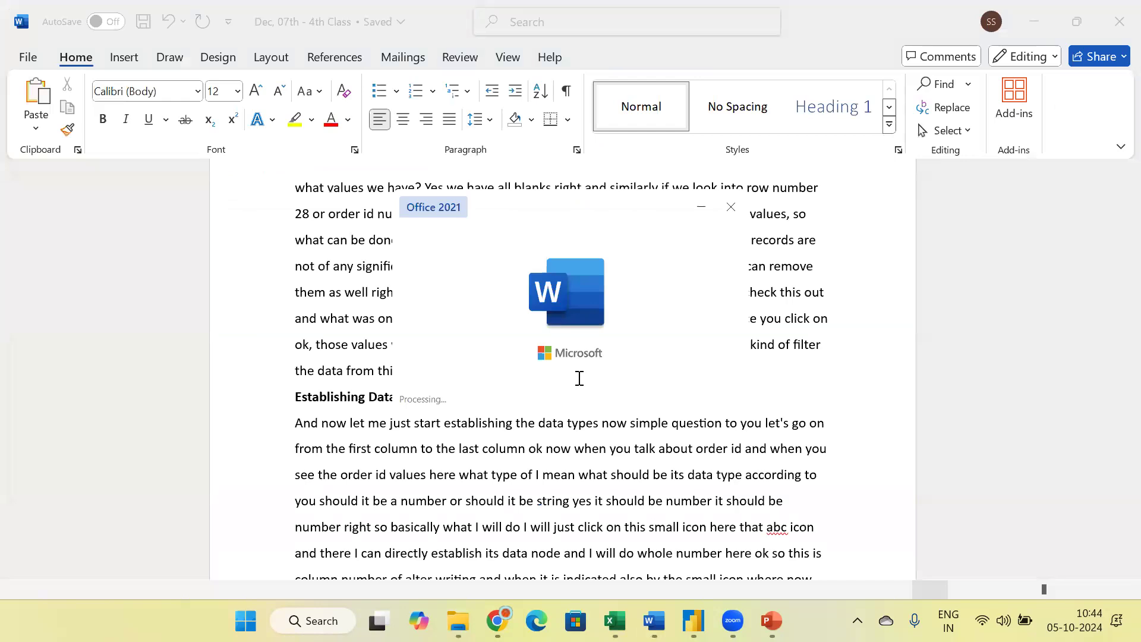
scroll(364, 373, down, 10)
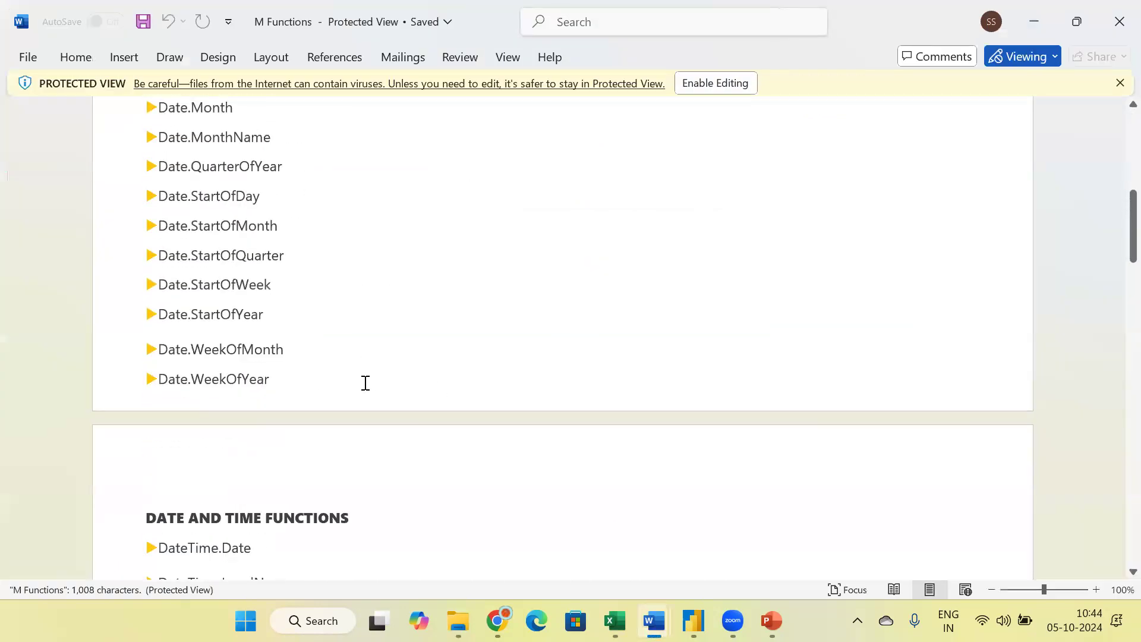
scroll(362, 377, down, 3)
scroll(362, 377, up, 12)
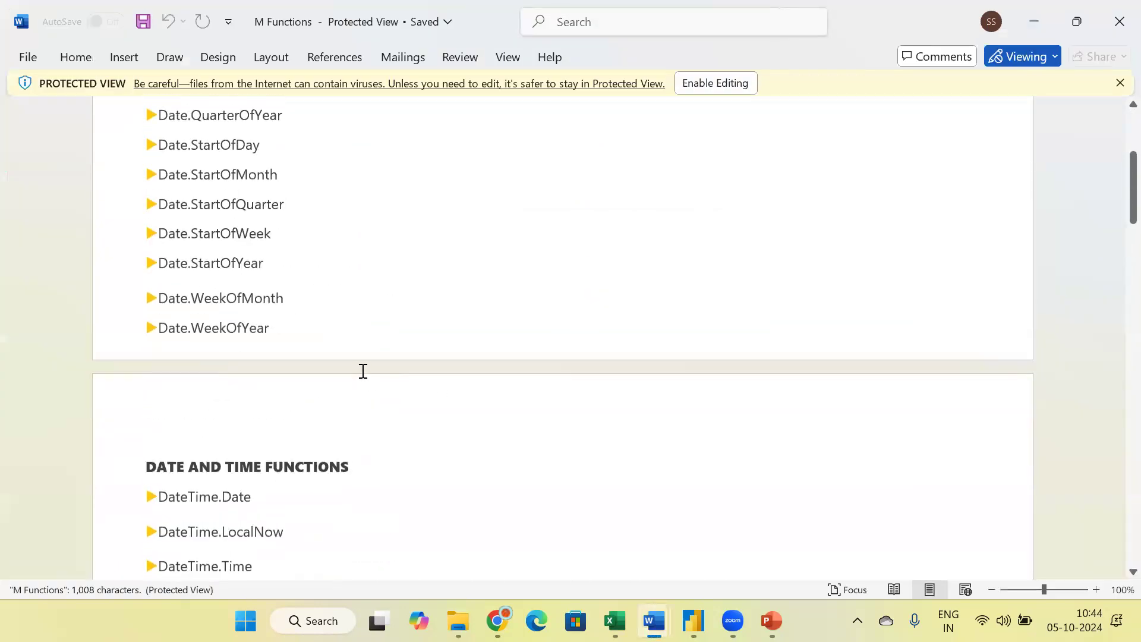
scroll(293, 368, up, 1)
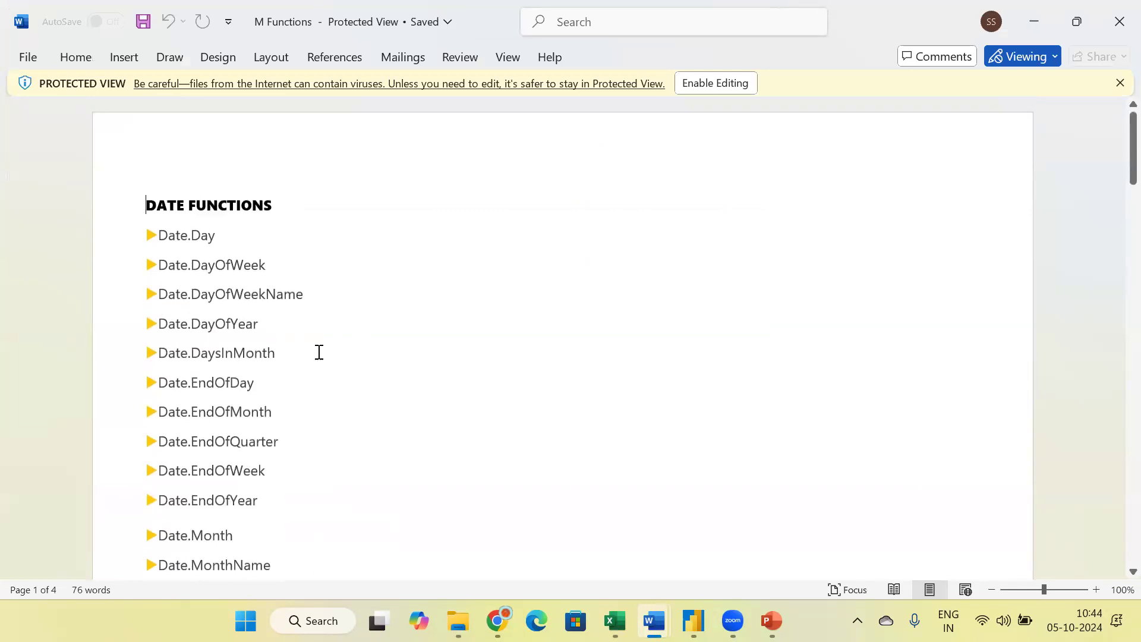
scroll(474, 313, down, 5)
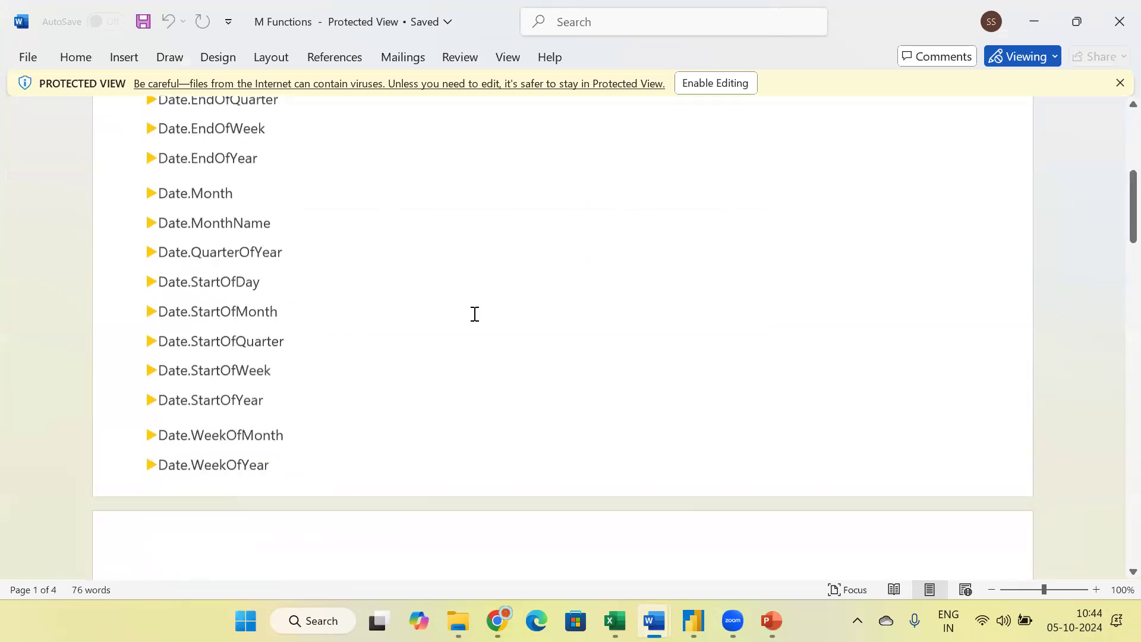
scroll(438, 311, down, 3)
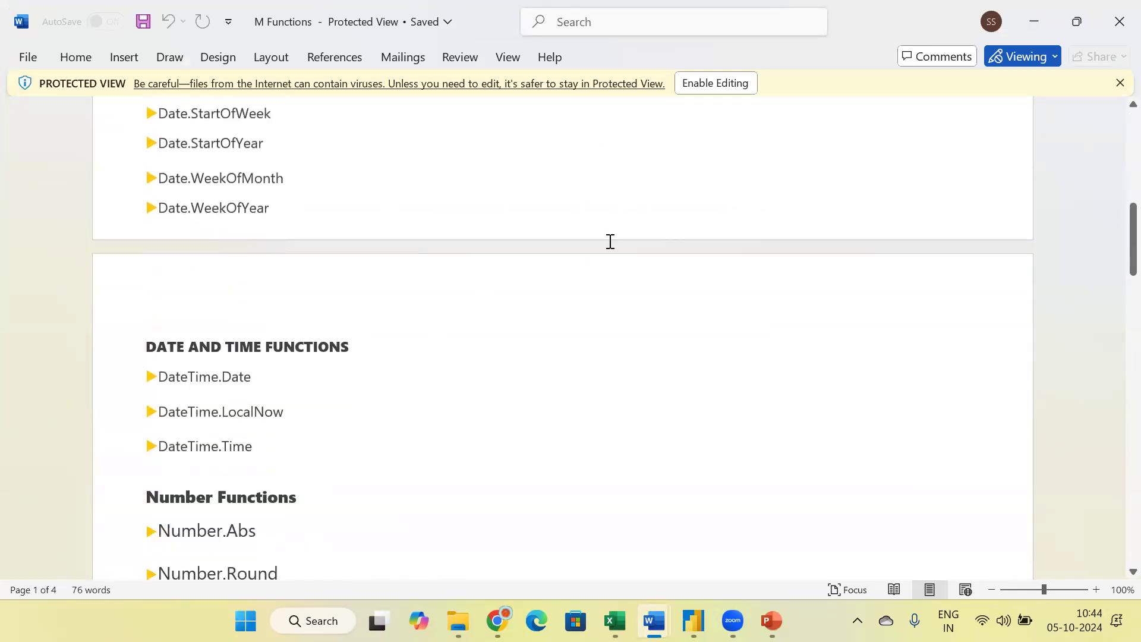
scroll(609, 242, up, 2)
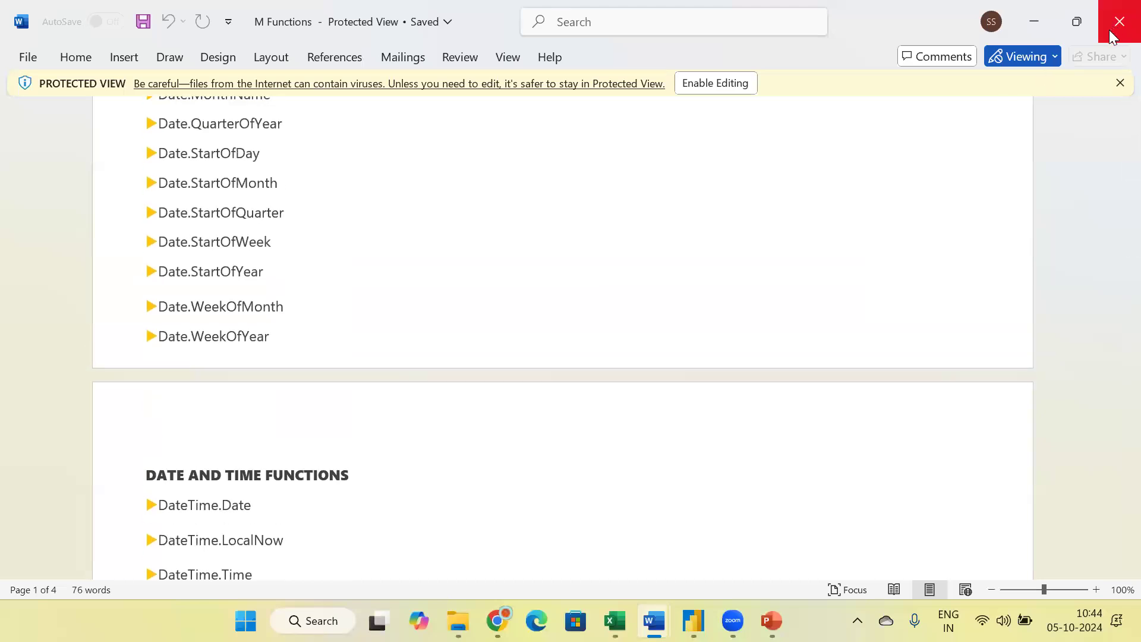
Close the Dec, 07th - 4th Class and M Functions Word documents.
mouse_move(654, 621)
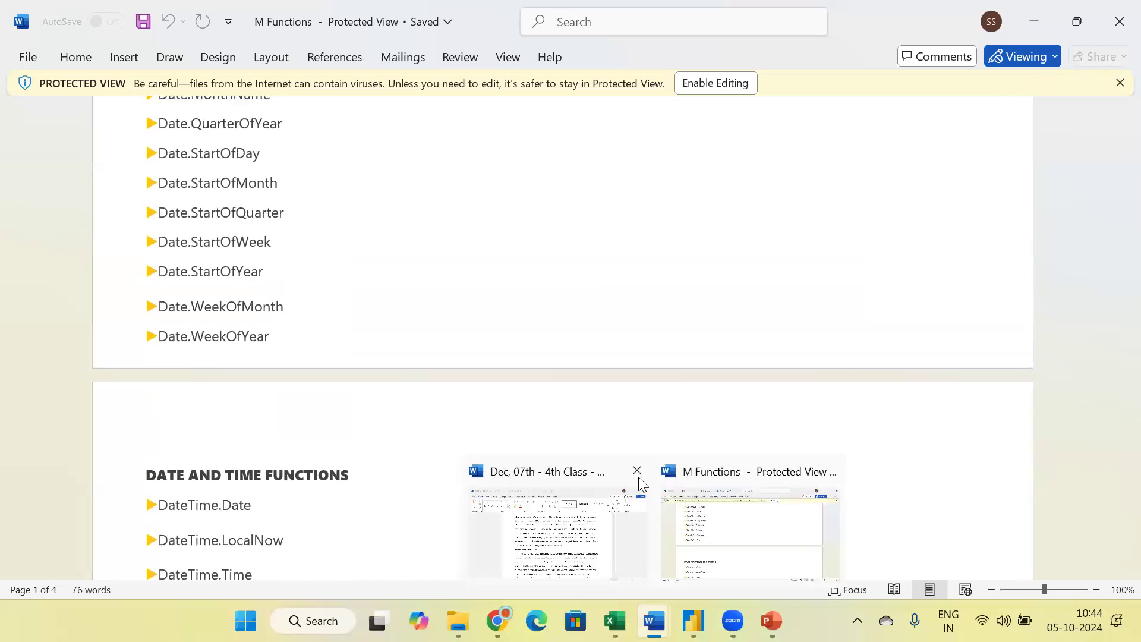
click(635, 476)
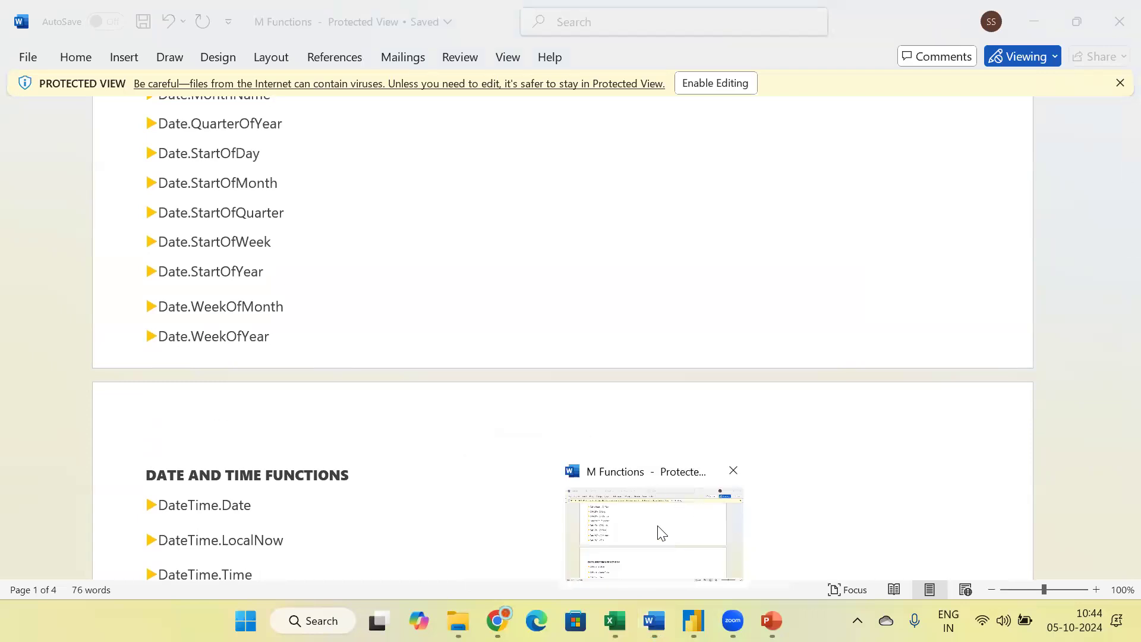
click(1120, 21)
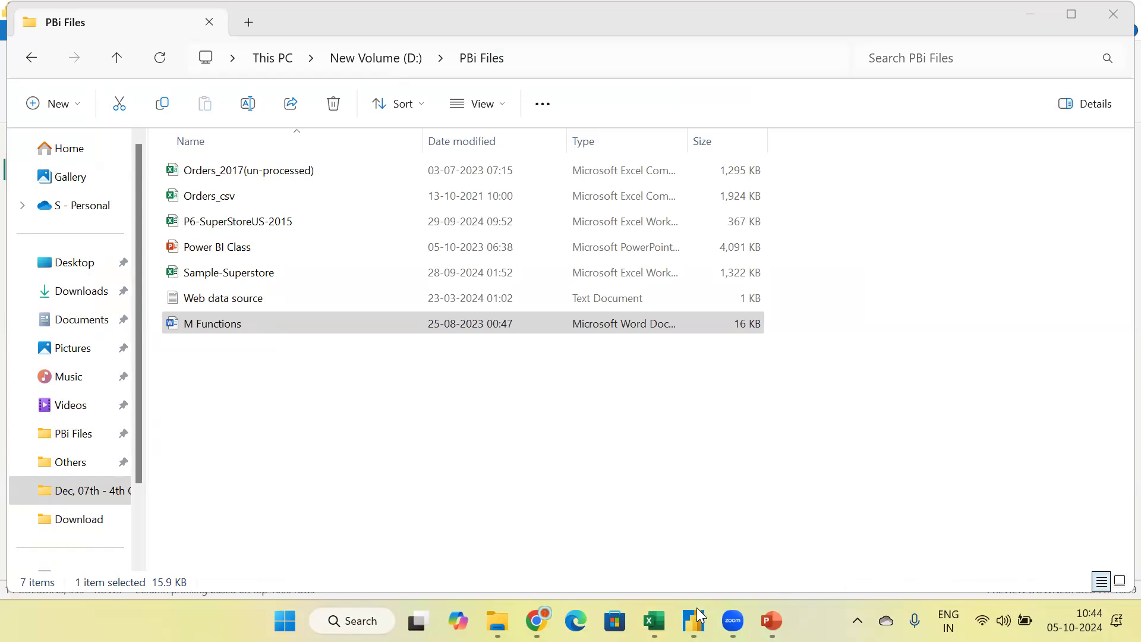
Switch back to Power Query's Advanced Editor, review the M code and close the editor without changes.
mouse_move(693, 621)
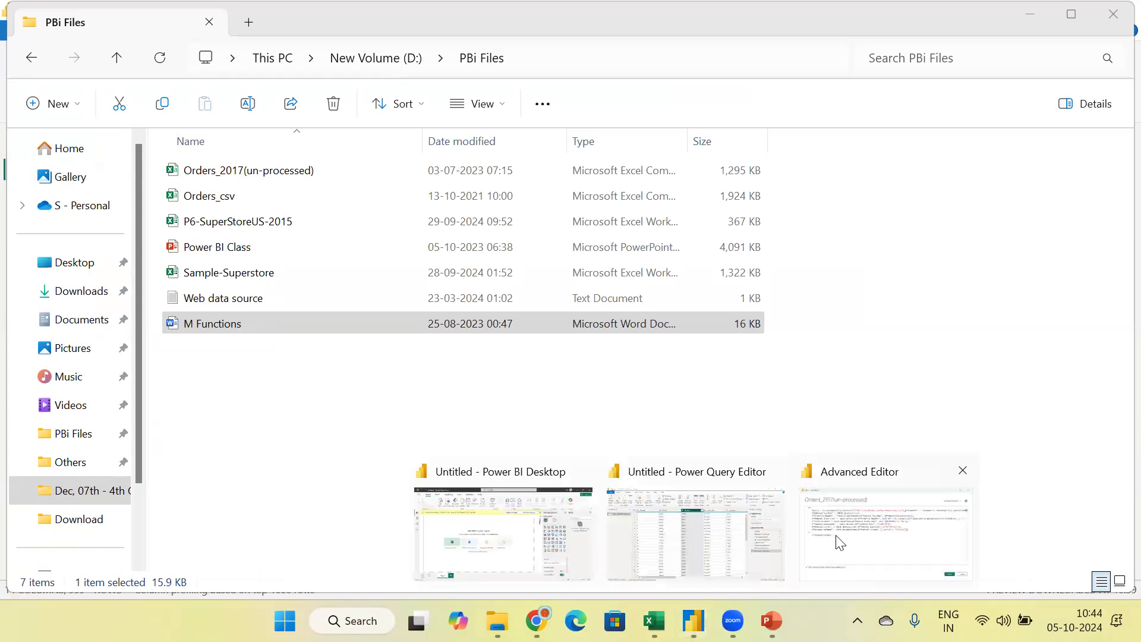
click(840, 543)
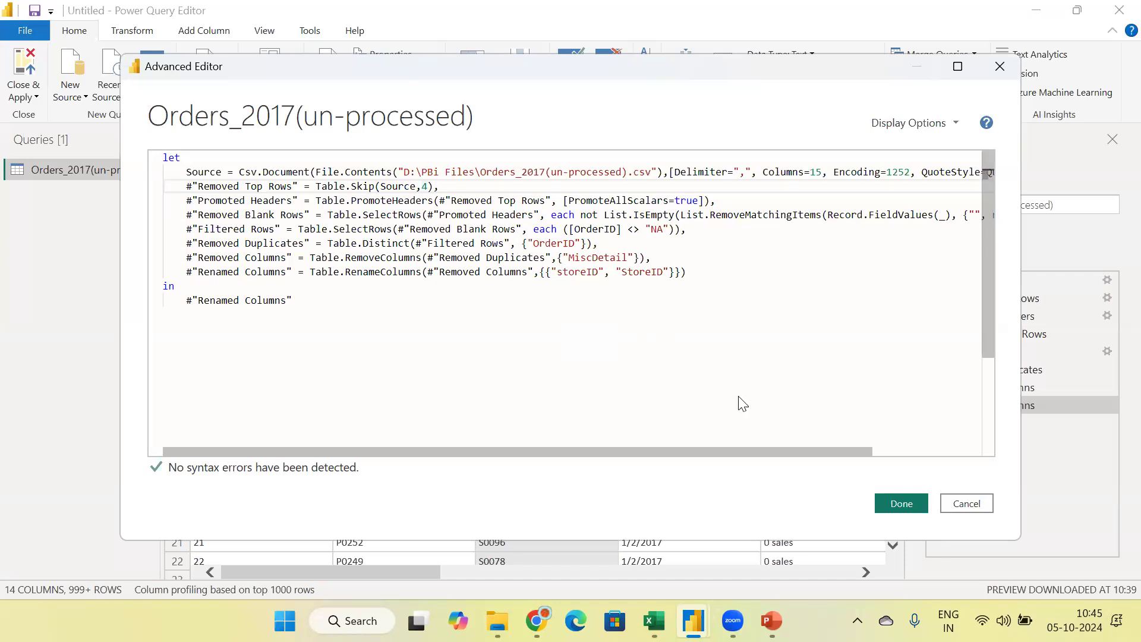
mouse_move(693, 621)
click(967, 505)
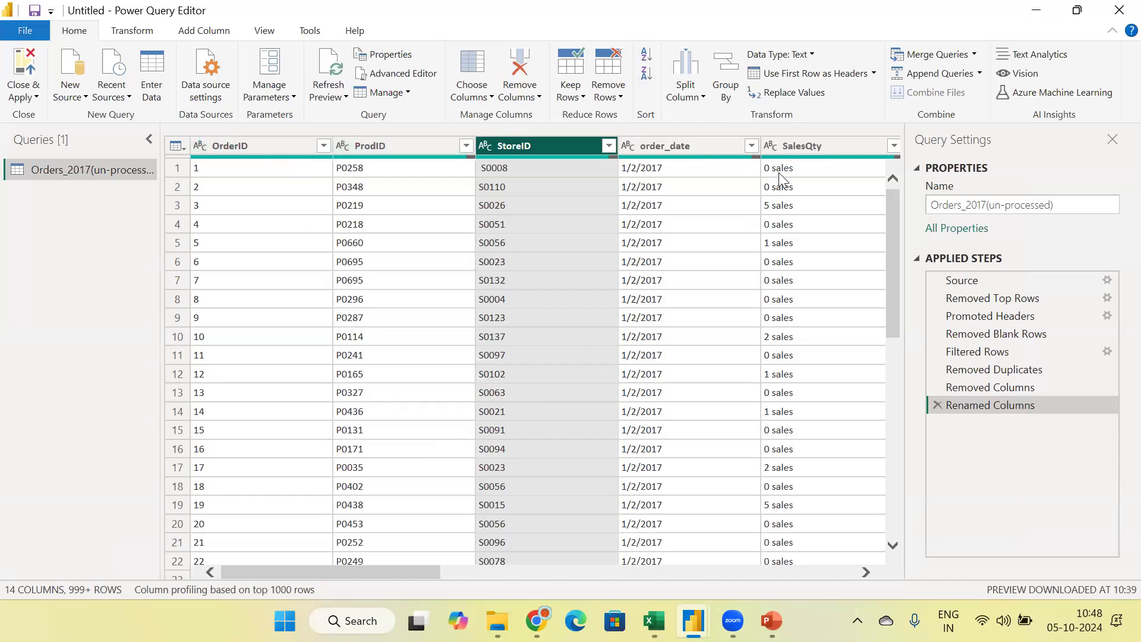
Try moving the ProdID column after StoreID and back before it, and delete the resulting reorder step.
drag(421, 145, 754, 148)
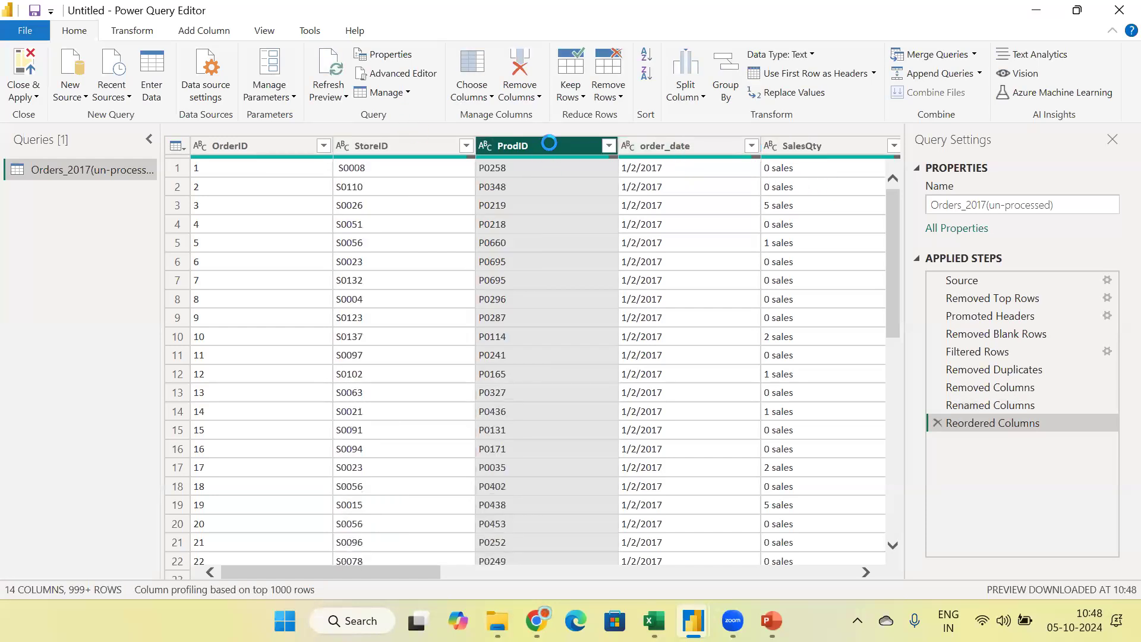
drag(549, 143, 421, 145)
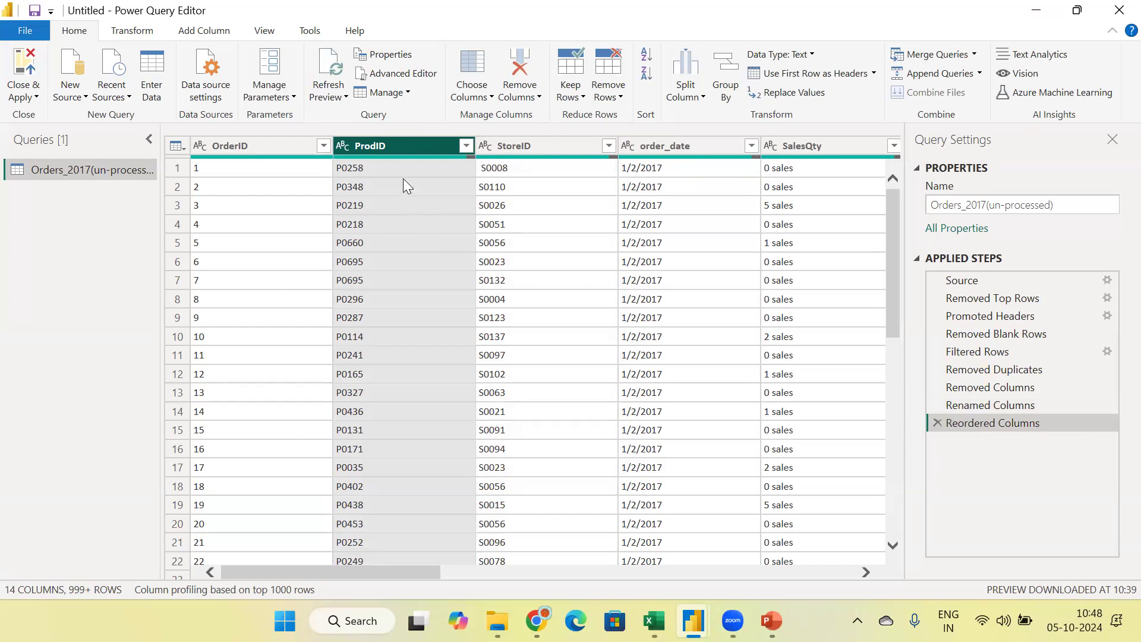
click(937, 423)
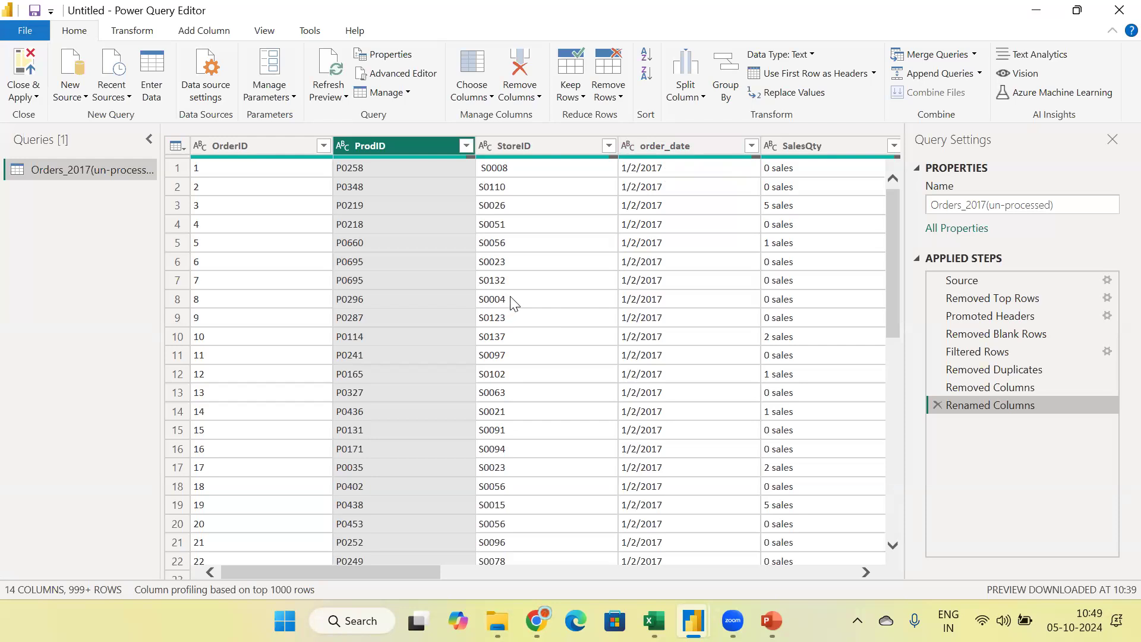
Close and apply the query changes to load the orders table, and show its rows in Power BI Desktop's table view.
click(28, 74)
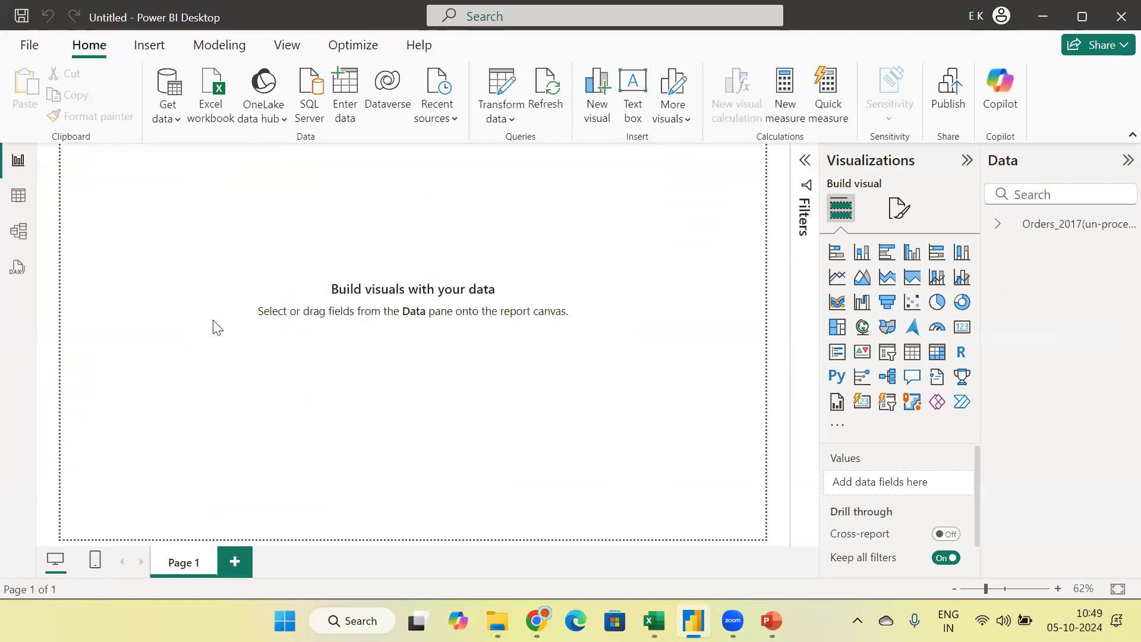
click(20, 206)
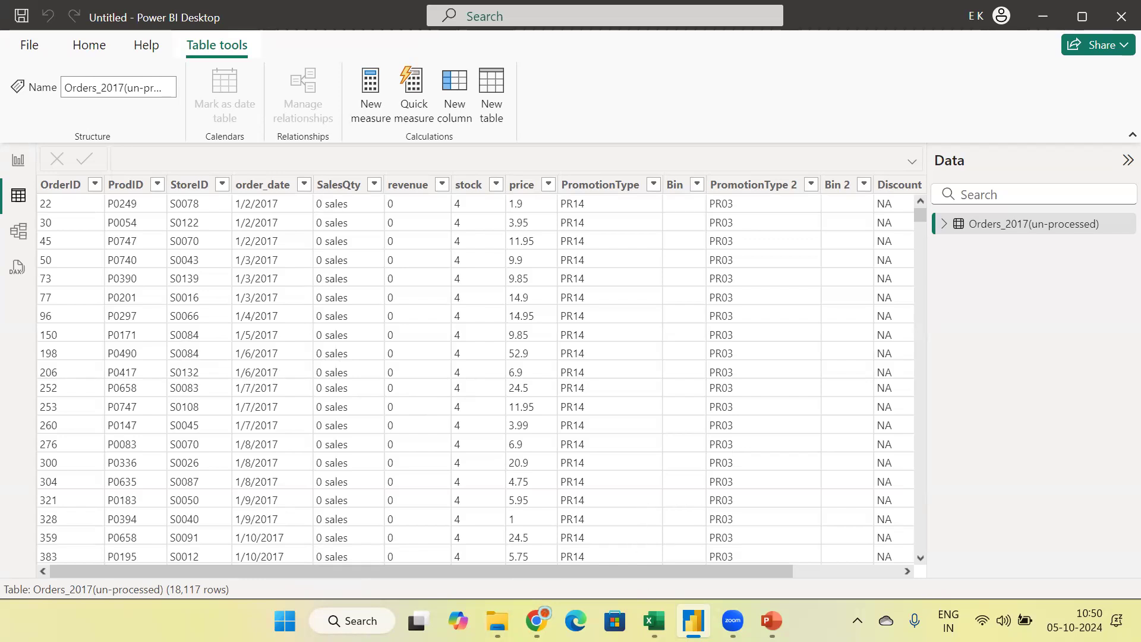
Locate the Orders_2017(un-processed) file in the PBi Files folder and switch to its open workbook in Excel.
click(497, 621)
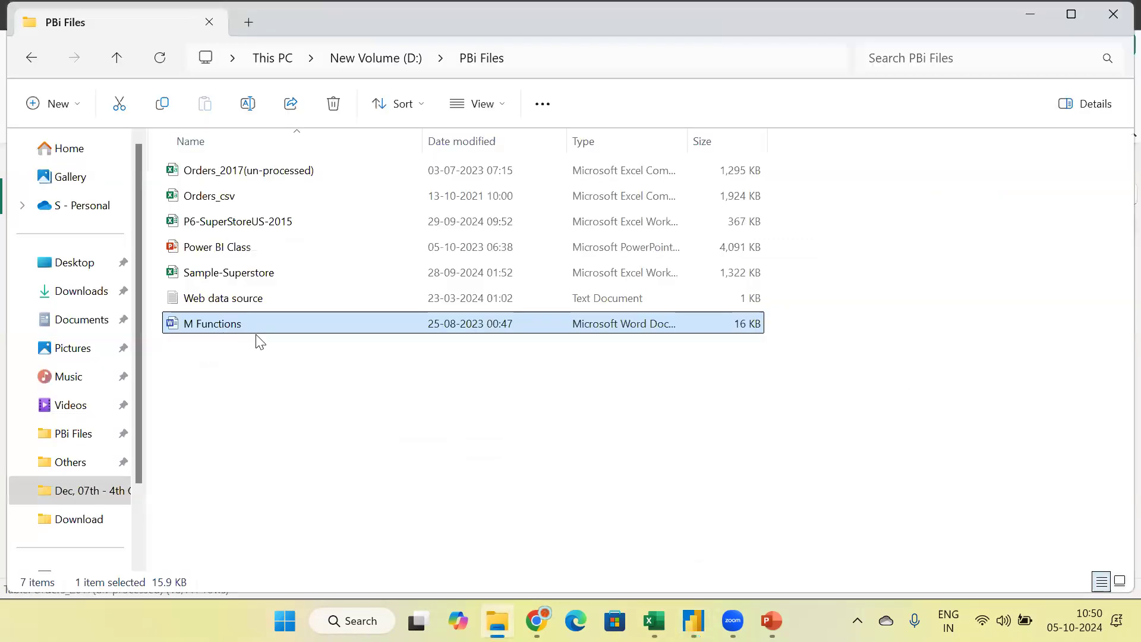
click(283, 180)
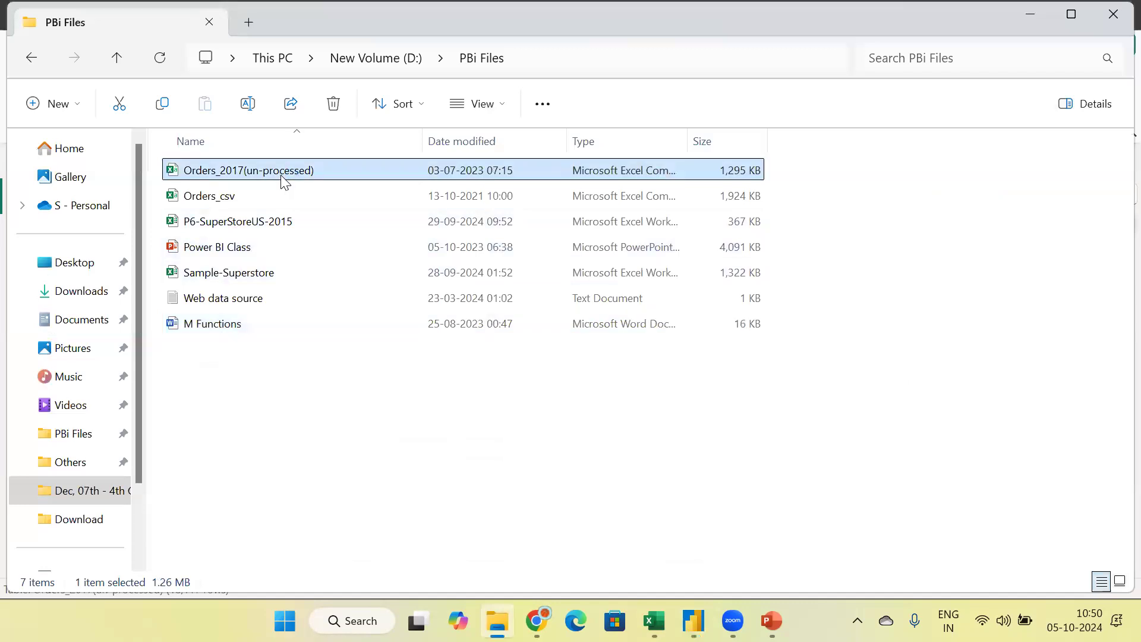
key(alt+Tab)
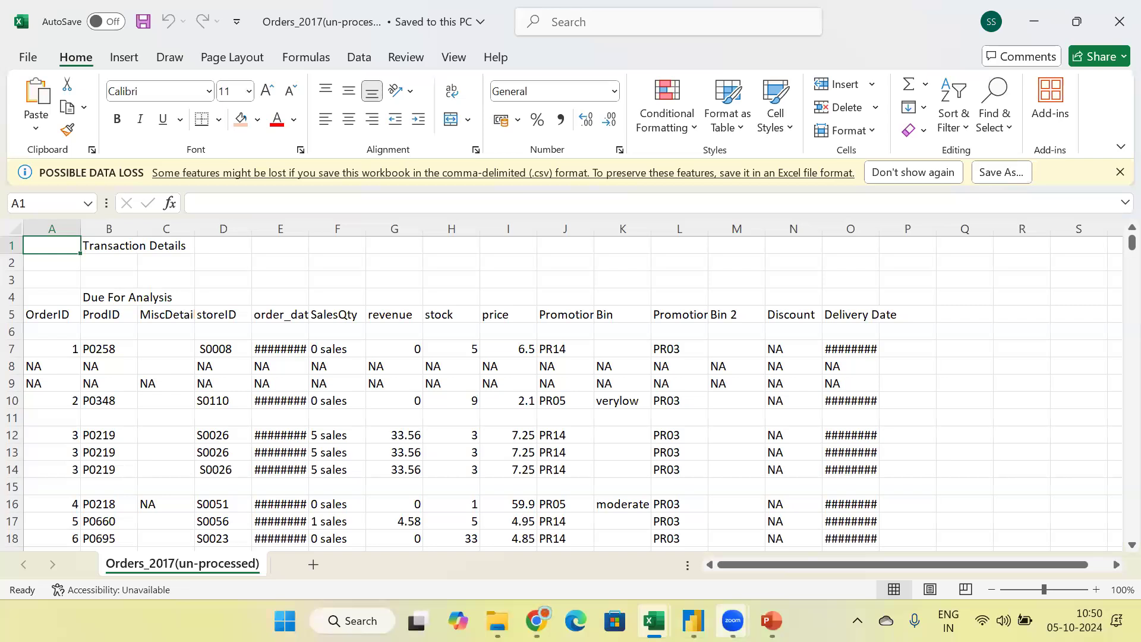
Compare the loaded orders table in Power BI Desktop with the raw Orders_2017(un-processed) data in Excel, ending in Power BI Desktop.
click(694, 620)
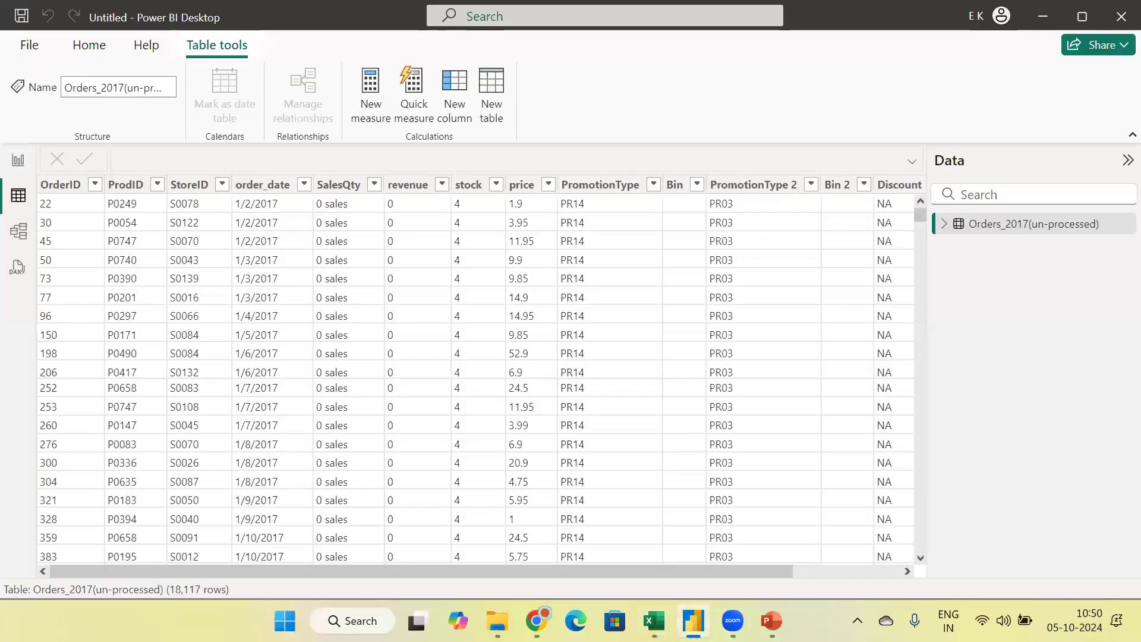
click(654, 621)
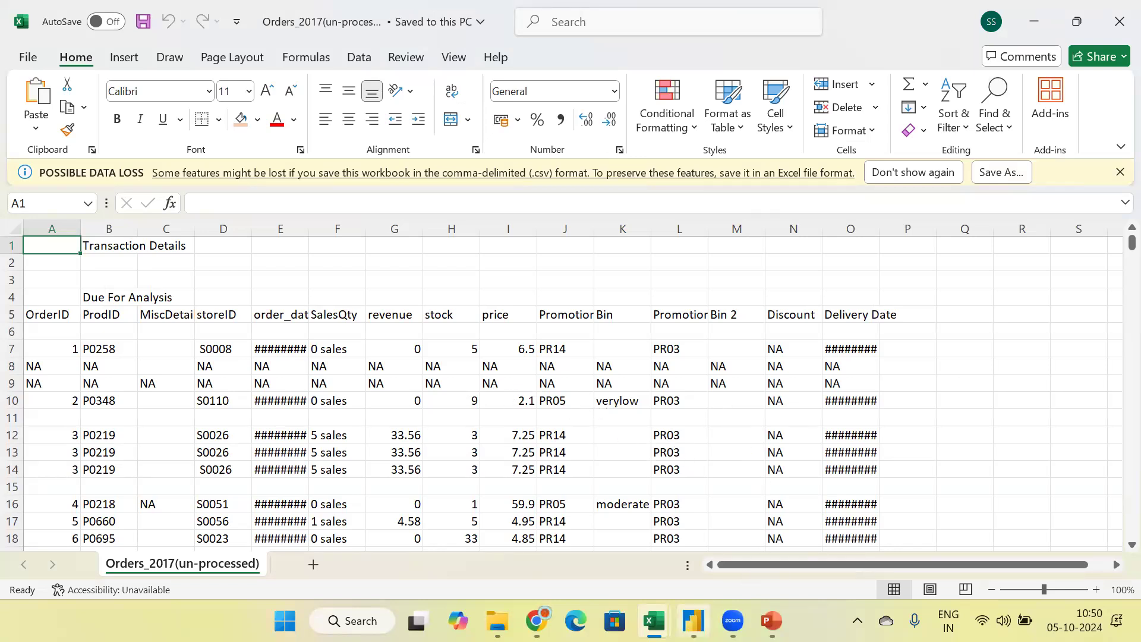
click(693, 620)
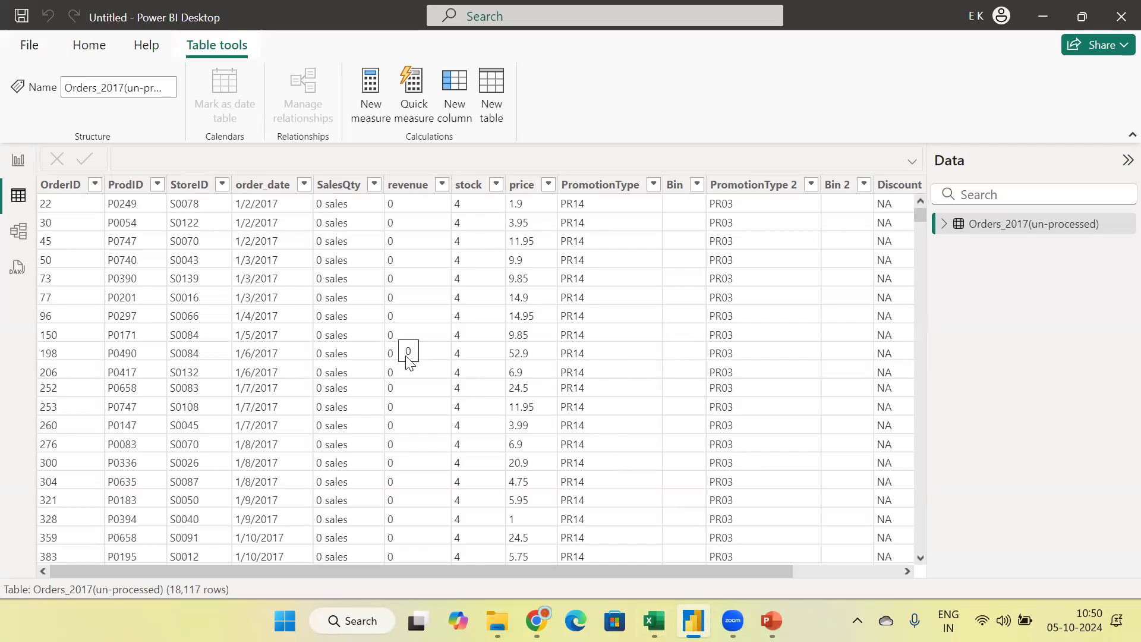
mouse_move(653, 621)
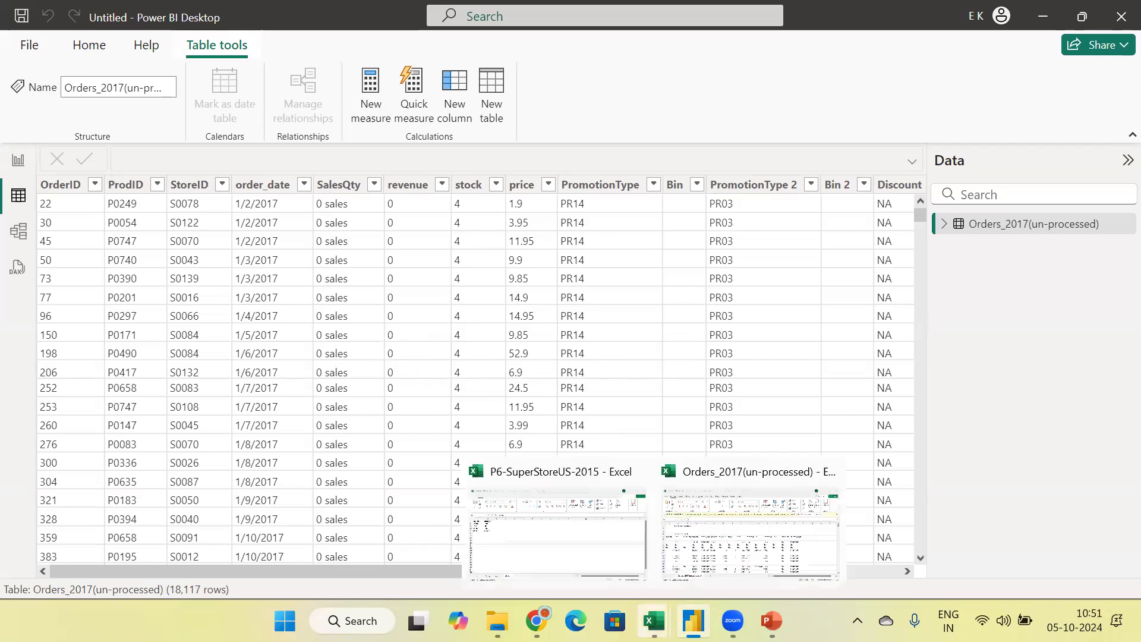
click(738, 503)
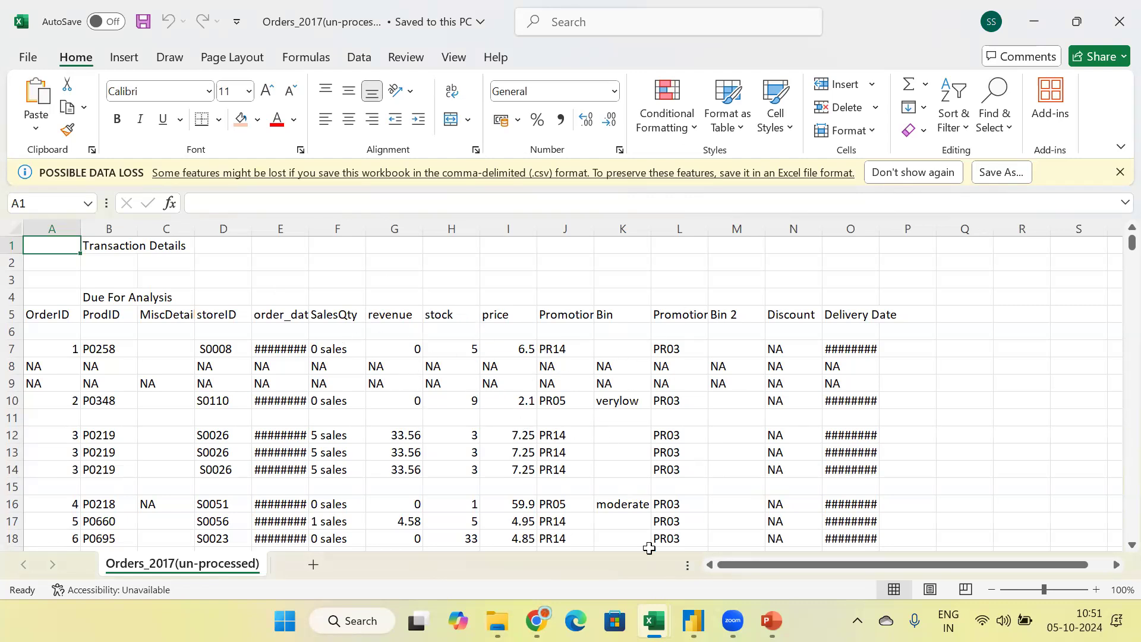
click(693, 620)
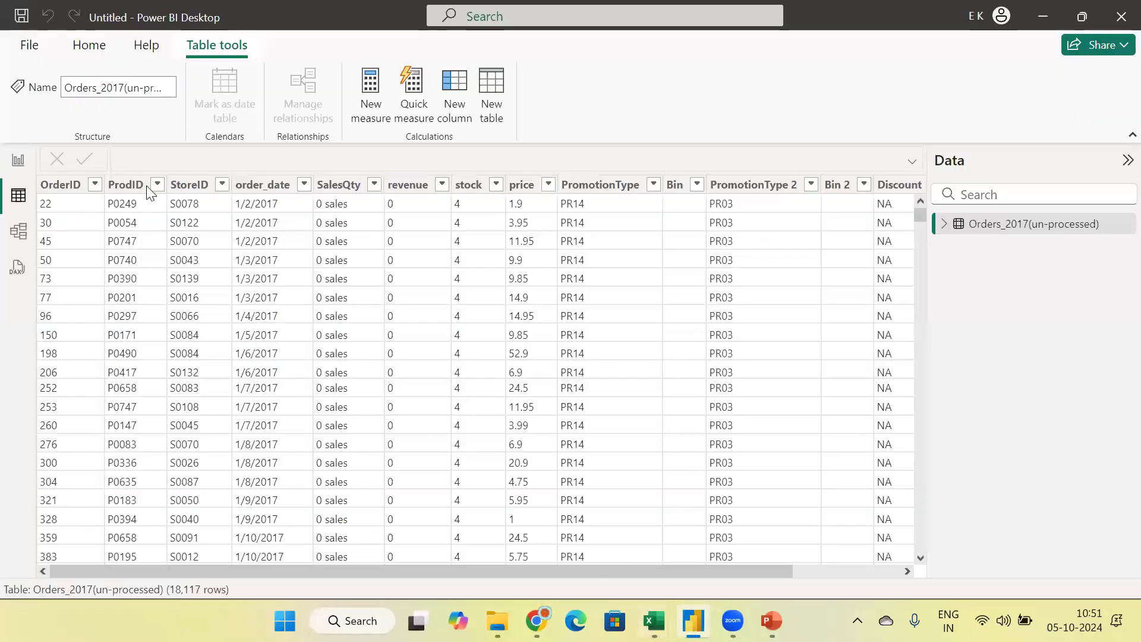
click(88, 52)
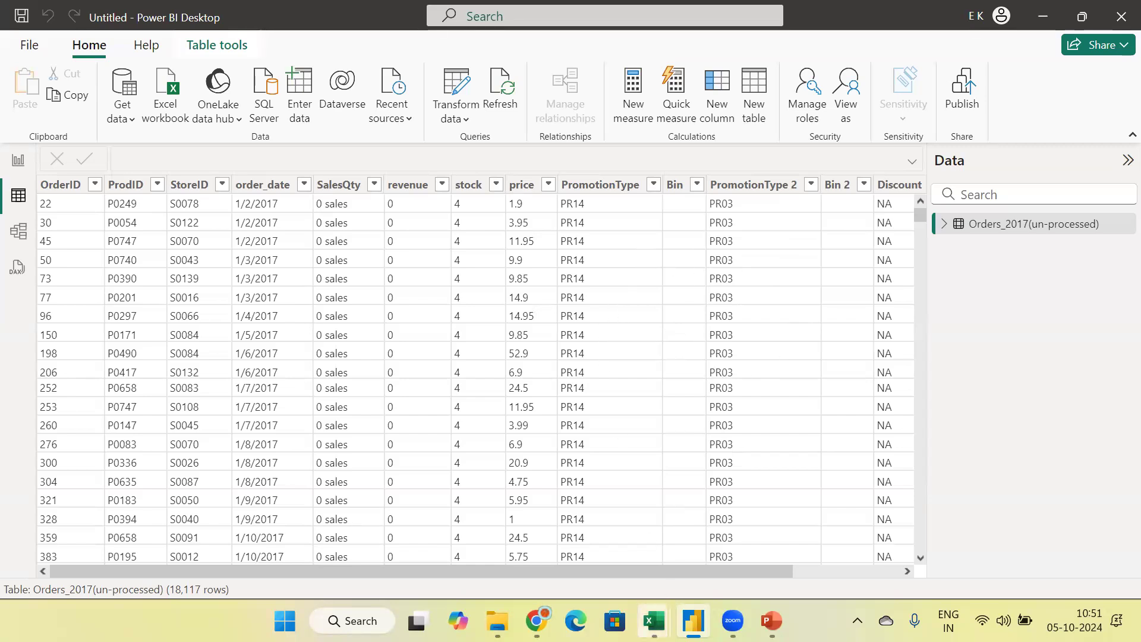
click(728, 550)
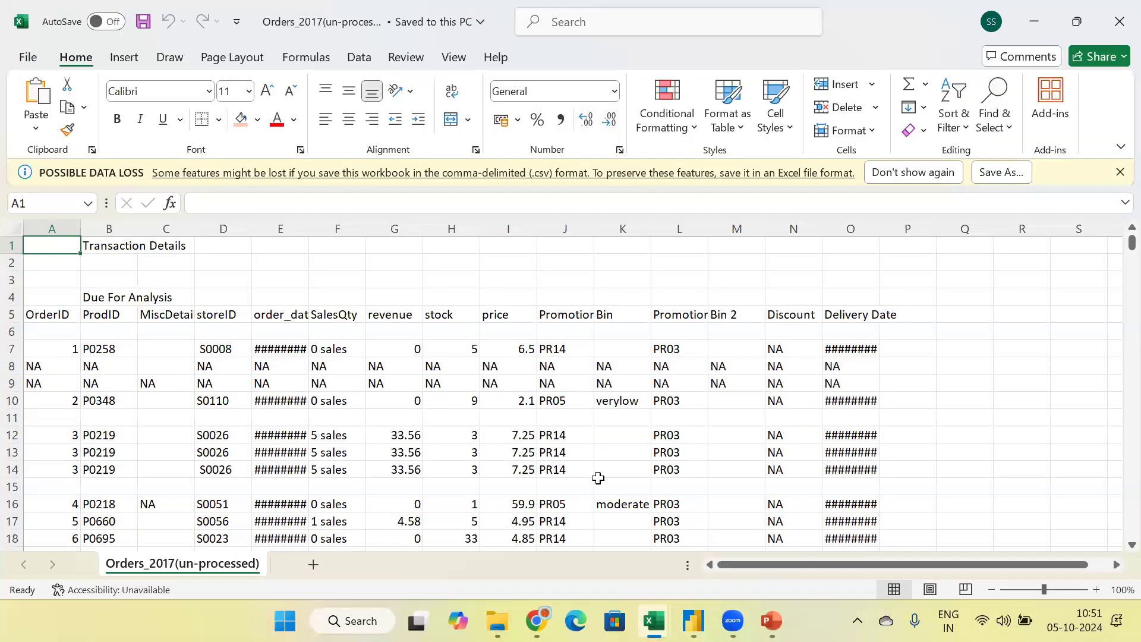
click(694, 621)
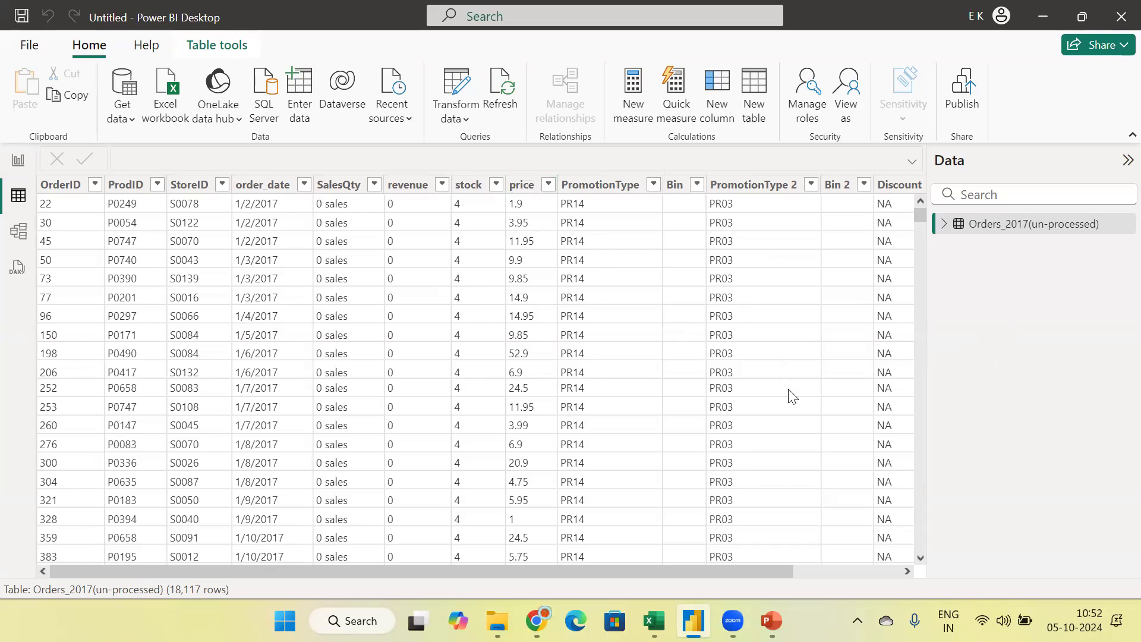
mouse_move(654, 621)
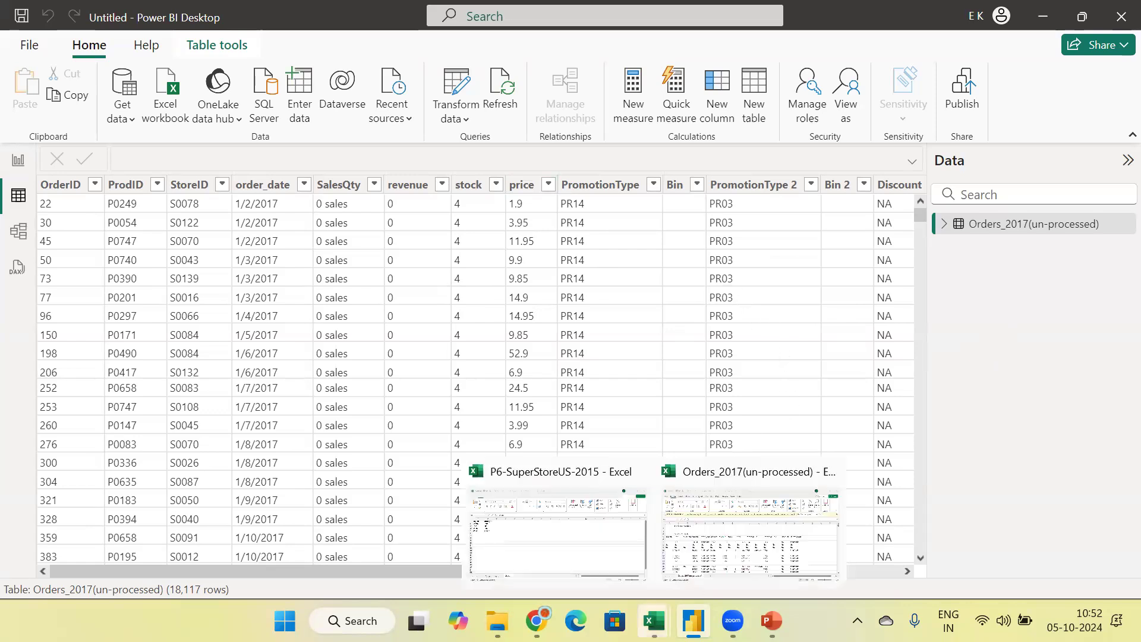
click(707, 538)
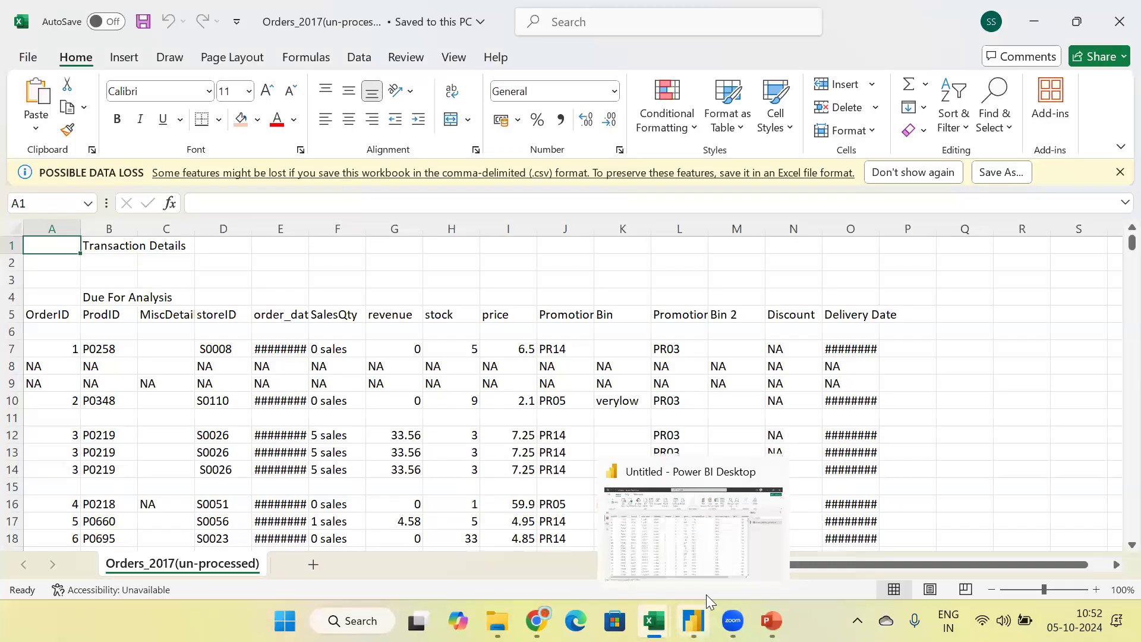
click(708, 597)
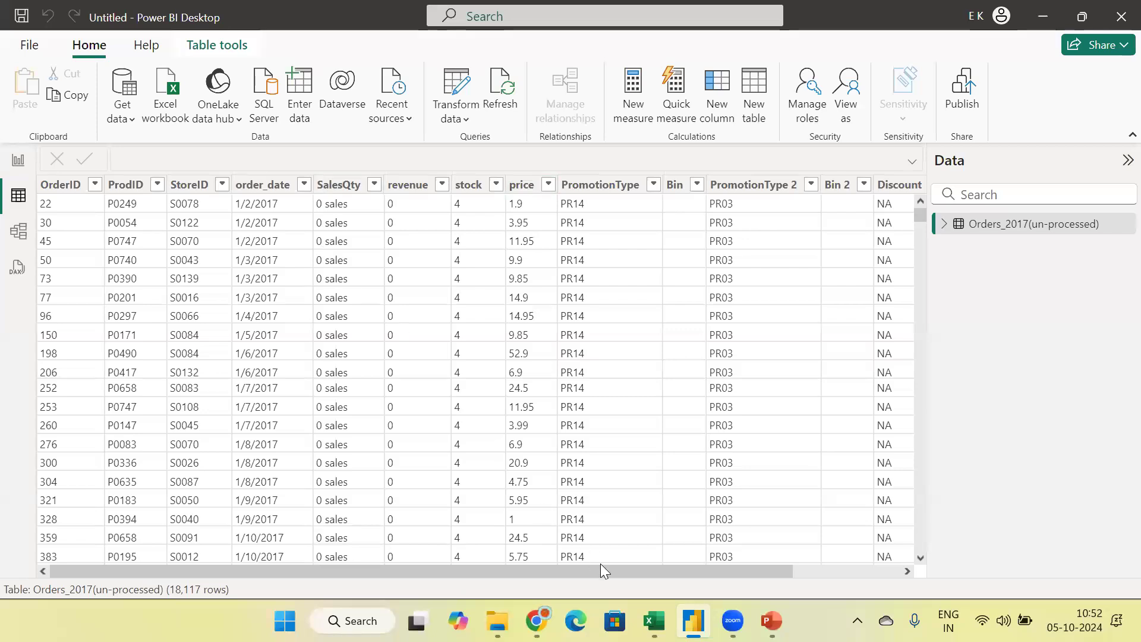
click(720, 535)
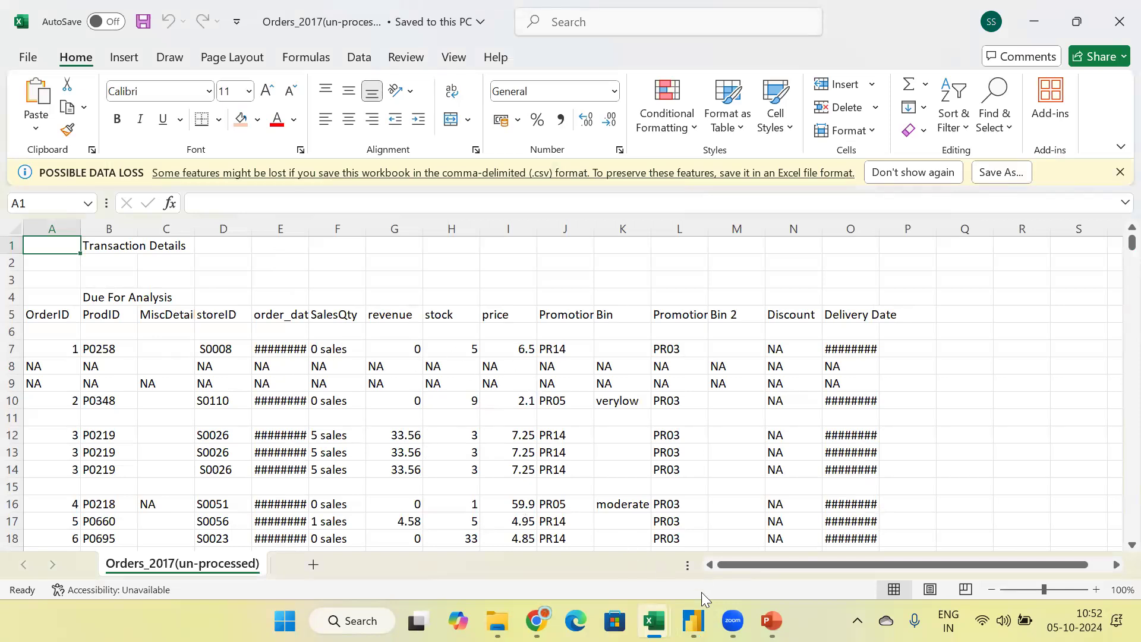
mouse_move(693, 620)
click(693, 532)
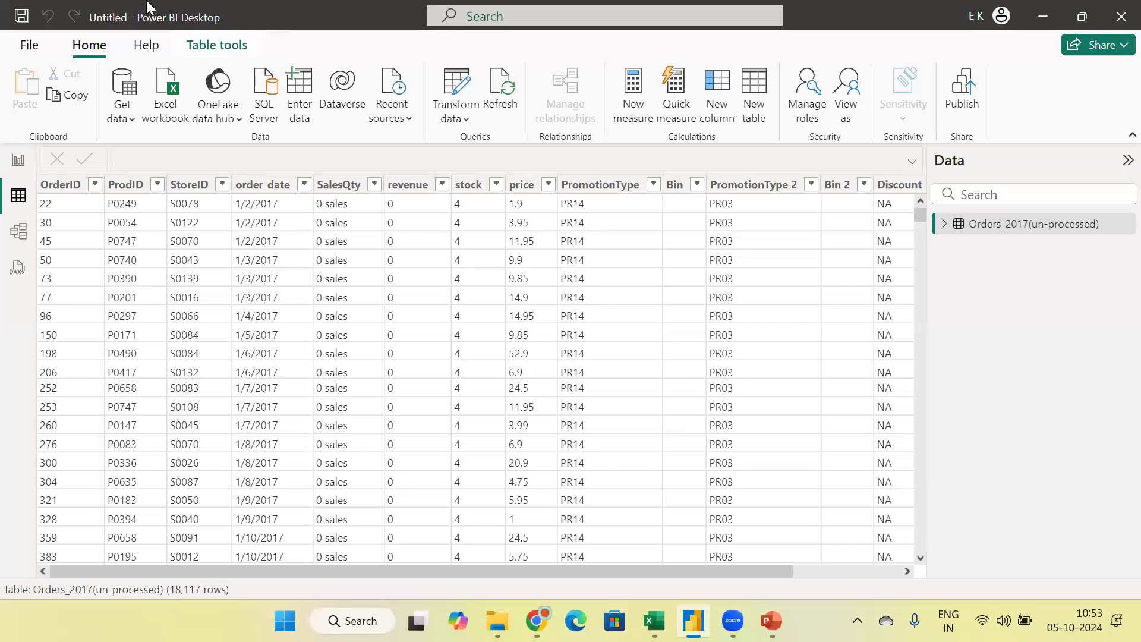
Try to move the Orders_2017(un-processed) CSV from the PBi Files folder to the root of New Volume (D:).
mouse_move(497, 621)
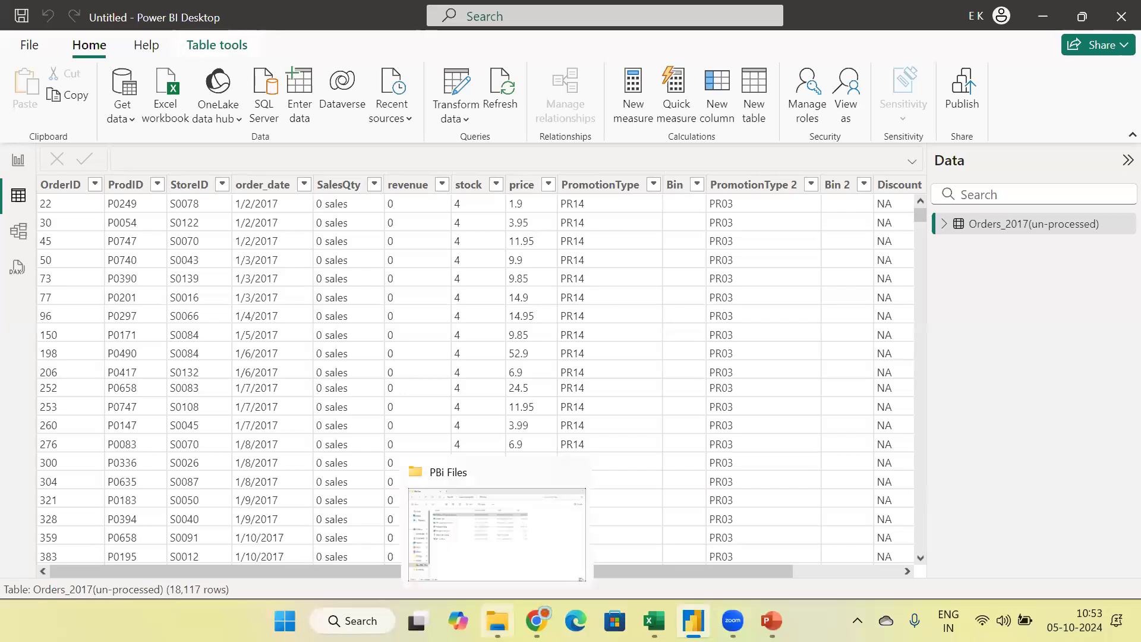
click(497, 621)
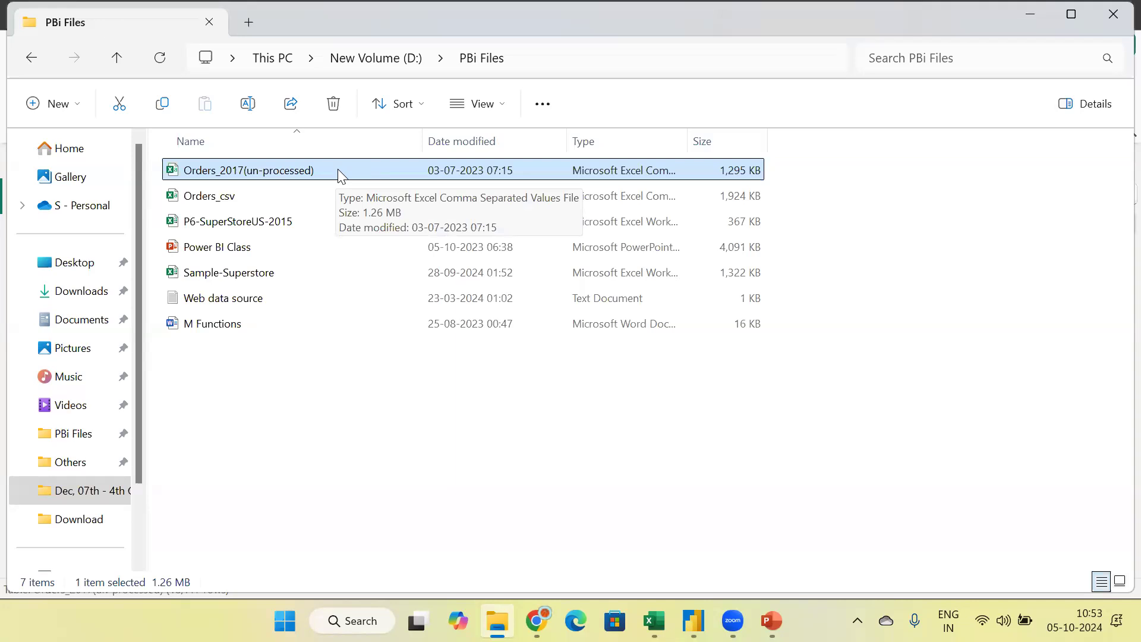
click(341, 173)
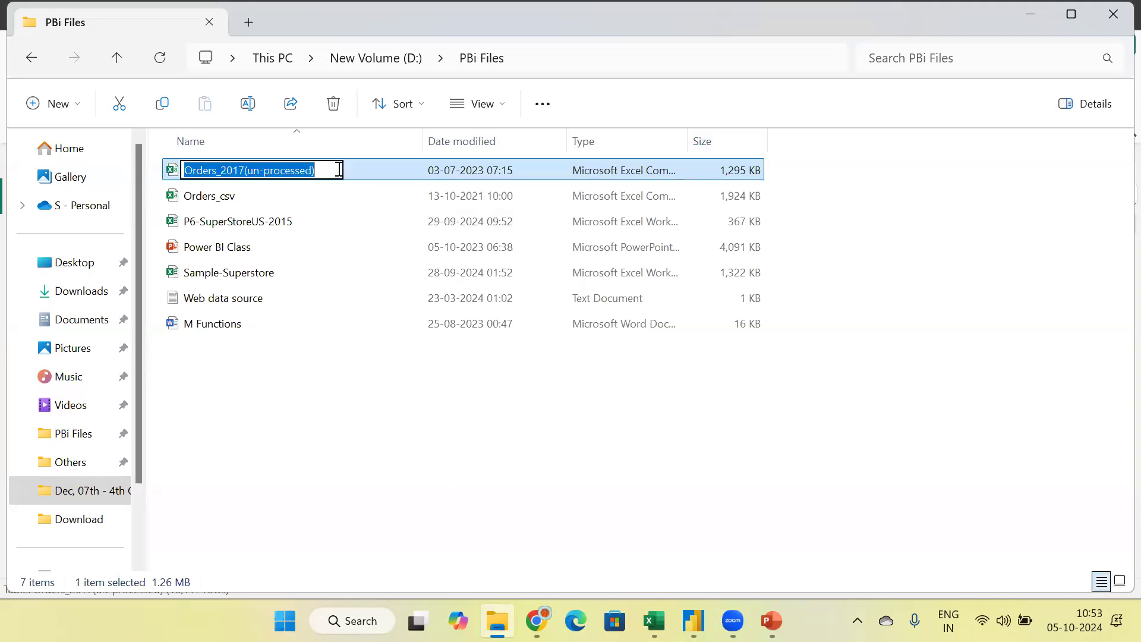
click(420, 475)
click(359, 173)
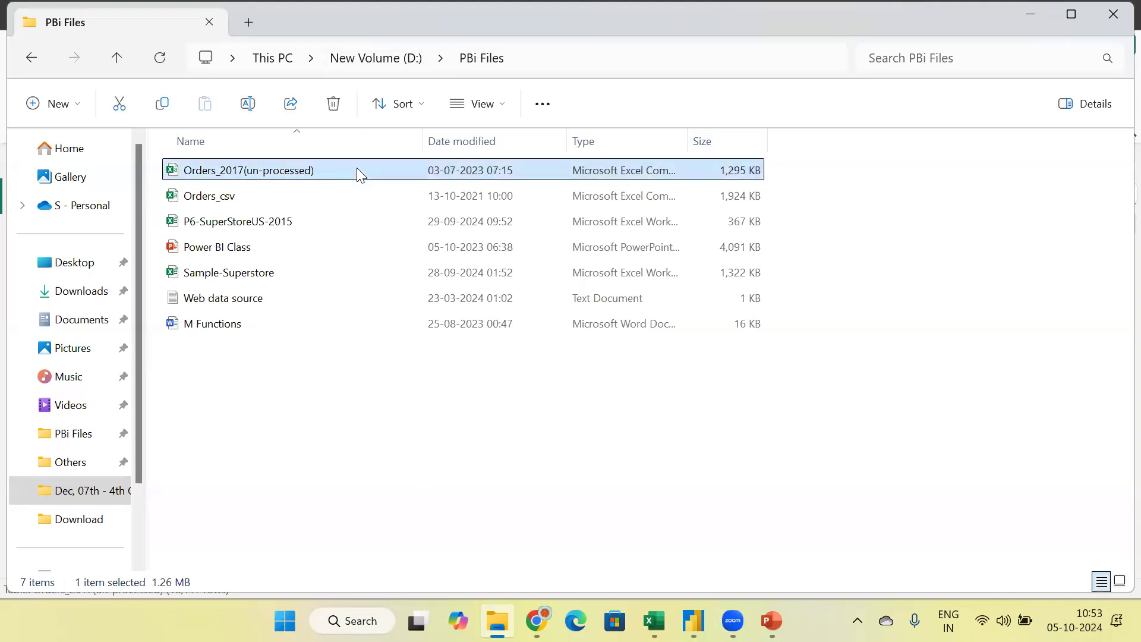
key(ctrl+x)
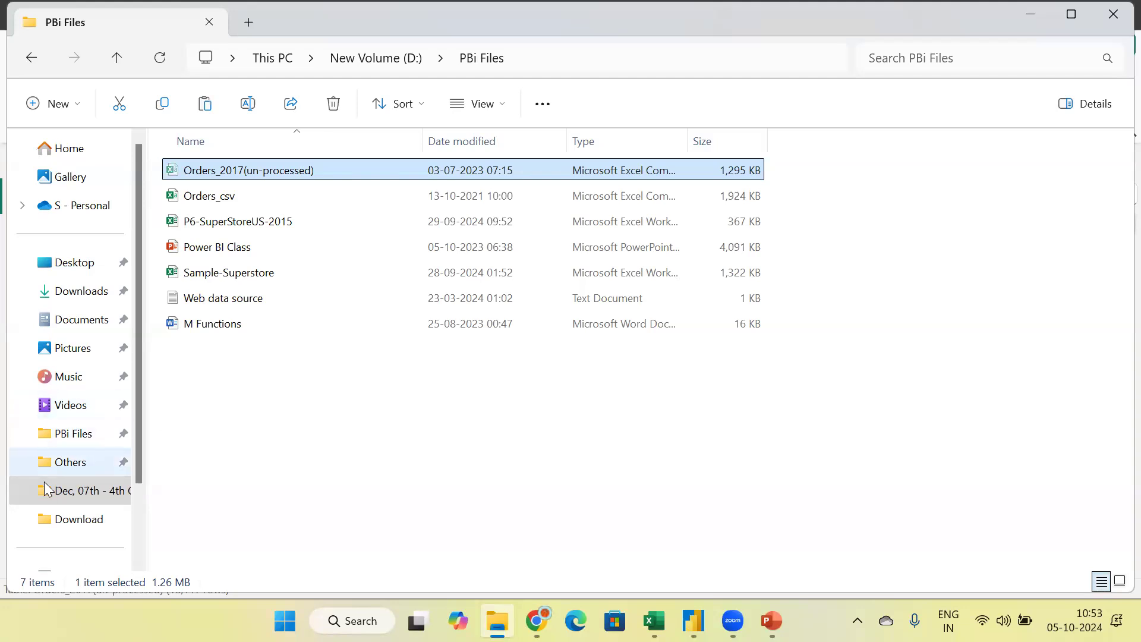
scroll(82, 506, down, 3)
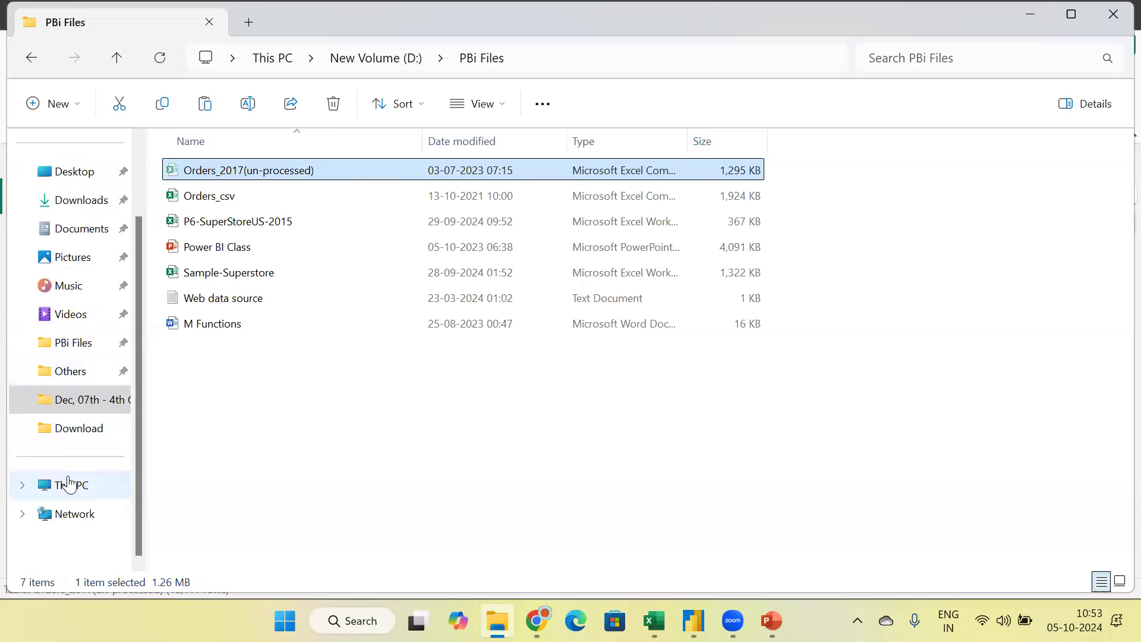
click(71, 485)
click(509, 186)
double_click(509, 186)
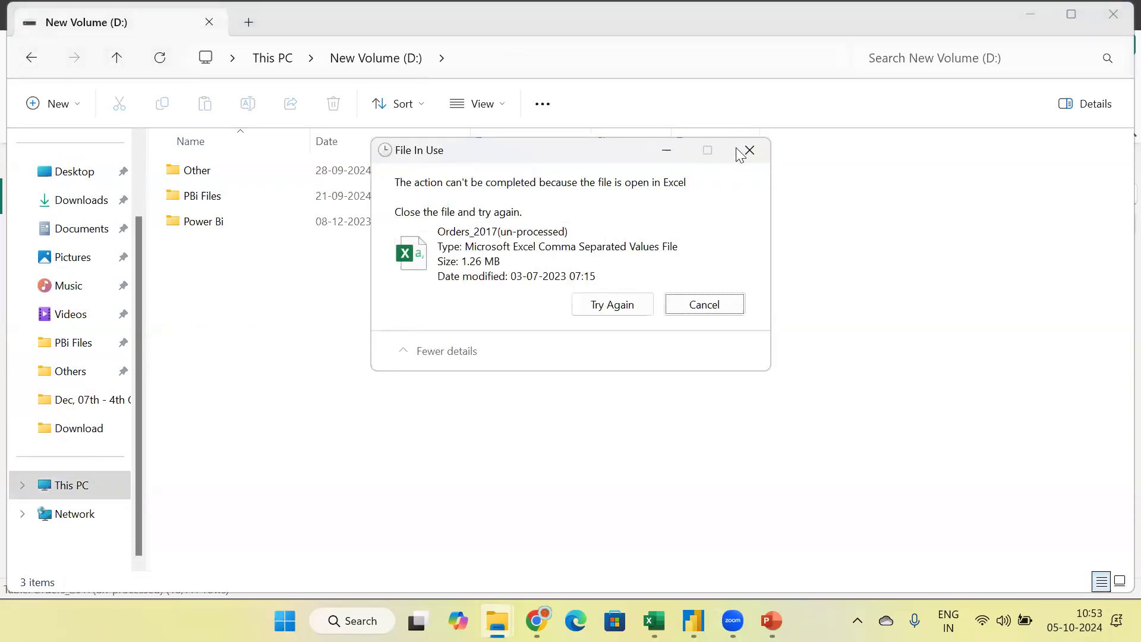
click(750, 150)
Close the Orders_2017(un-processed) workbook in Excel and move its CSV from PBi Files to the root of New Volume (D:).
mouse_move(654, 620)
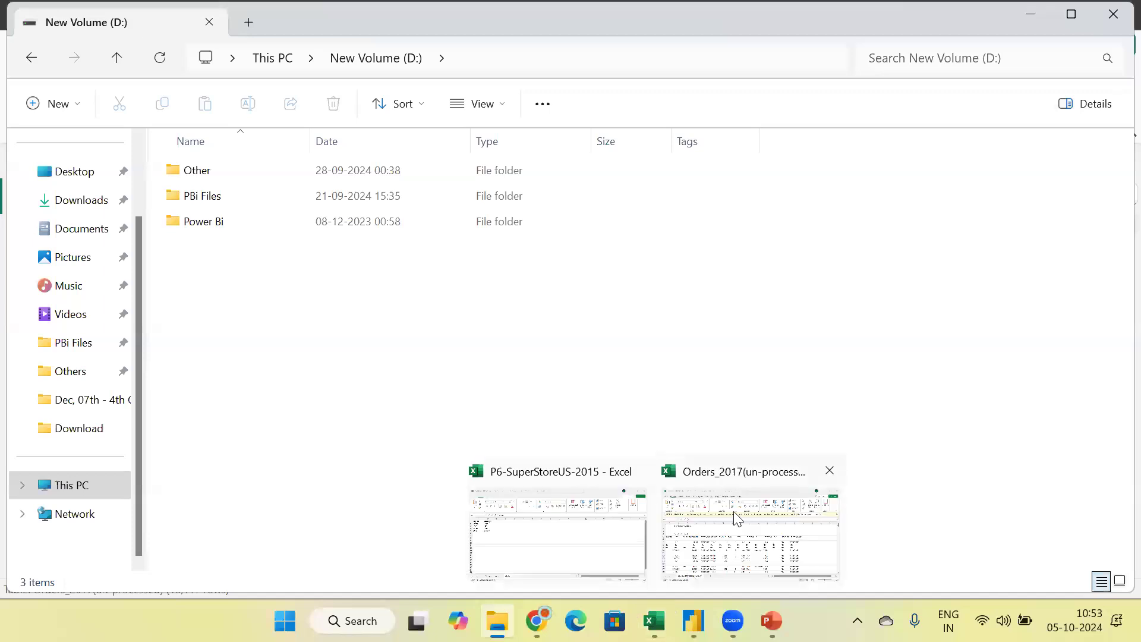
click(830, 470)
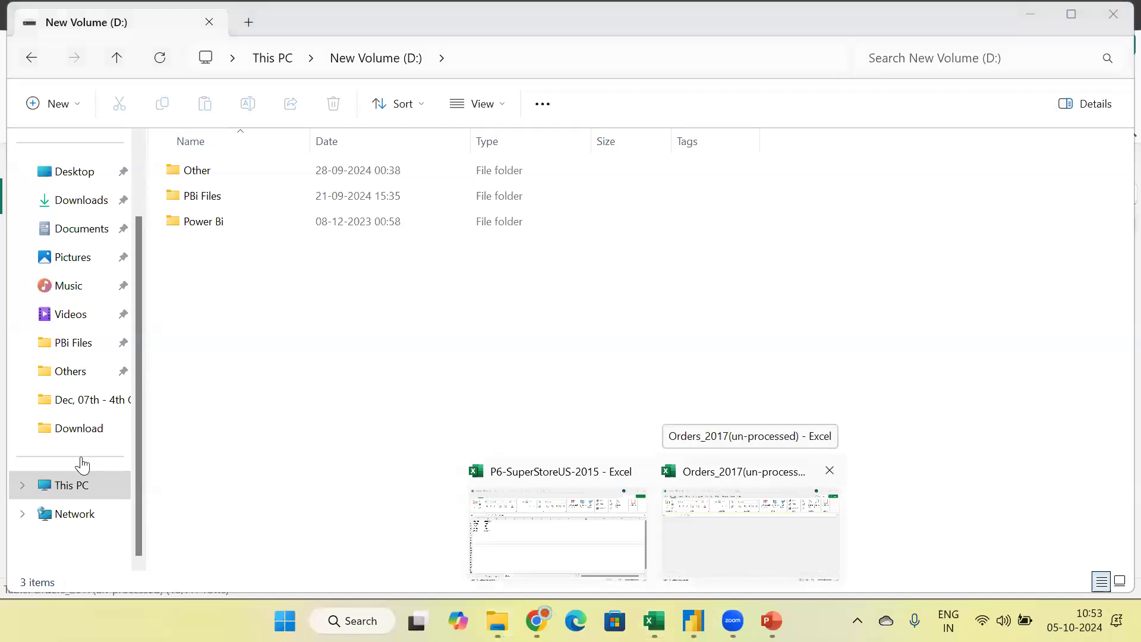
double_click(233, 204)
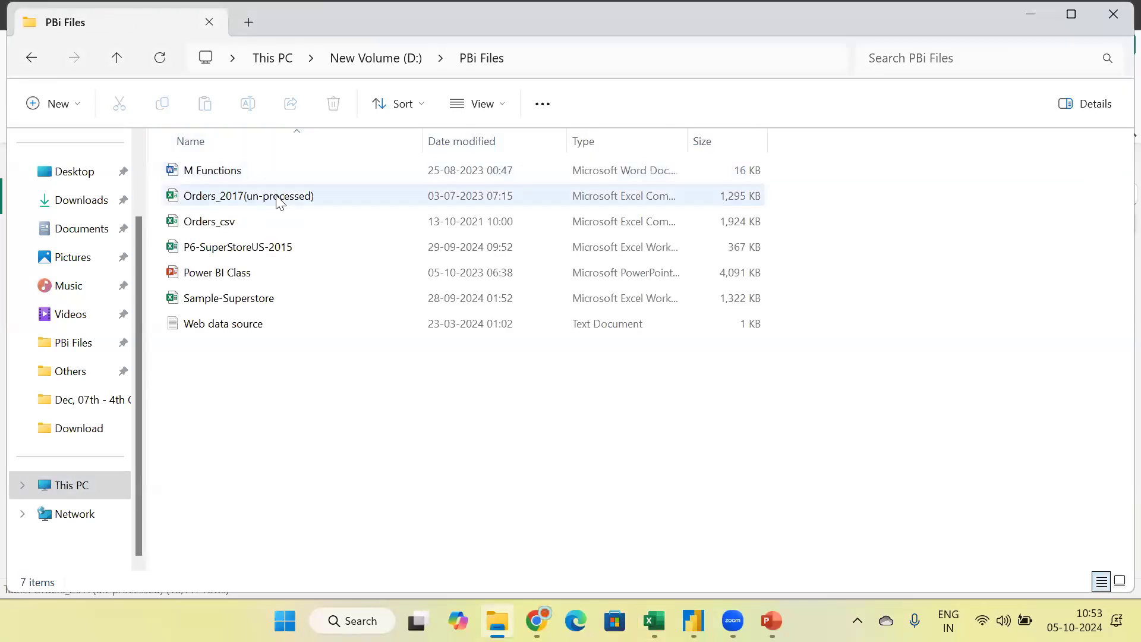
click(280, 202)
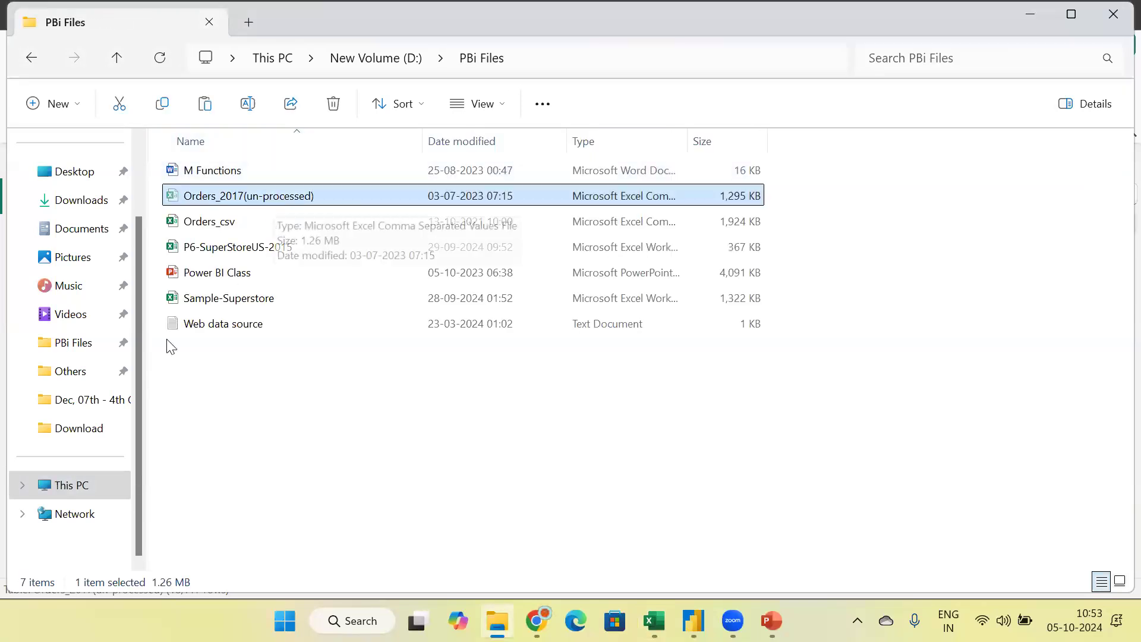
click(66, 485)
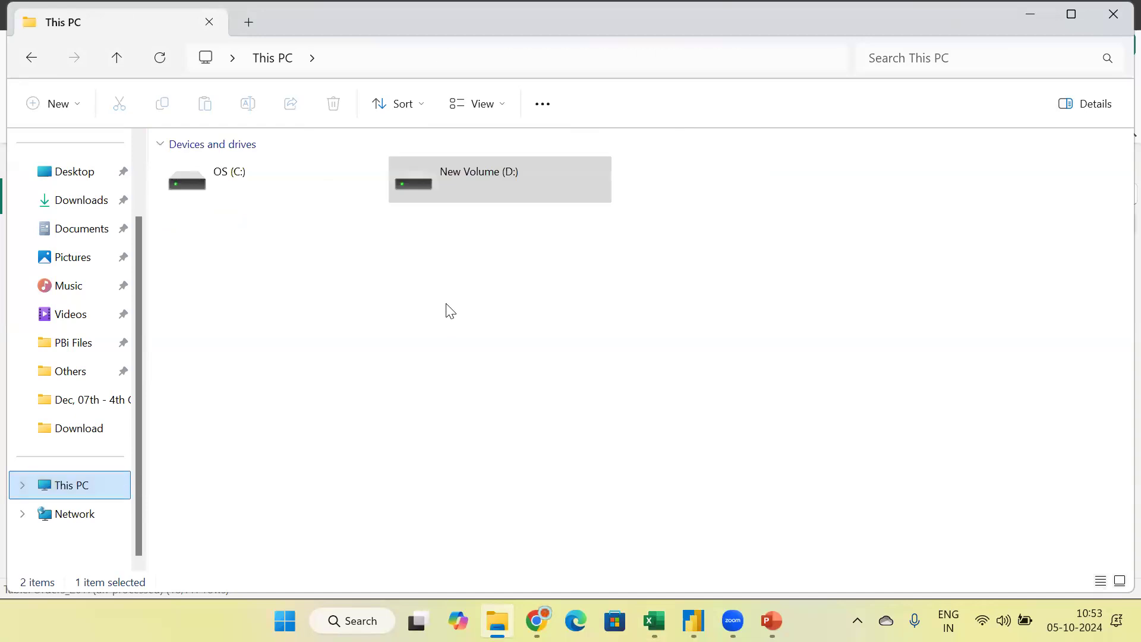
double_click(473, 184)
key(ctrl+v)
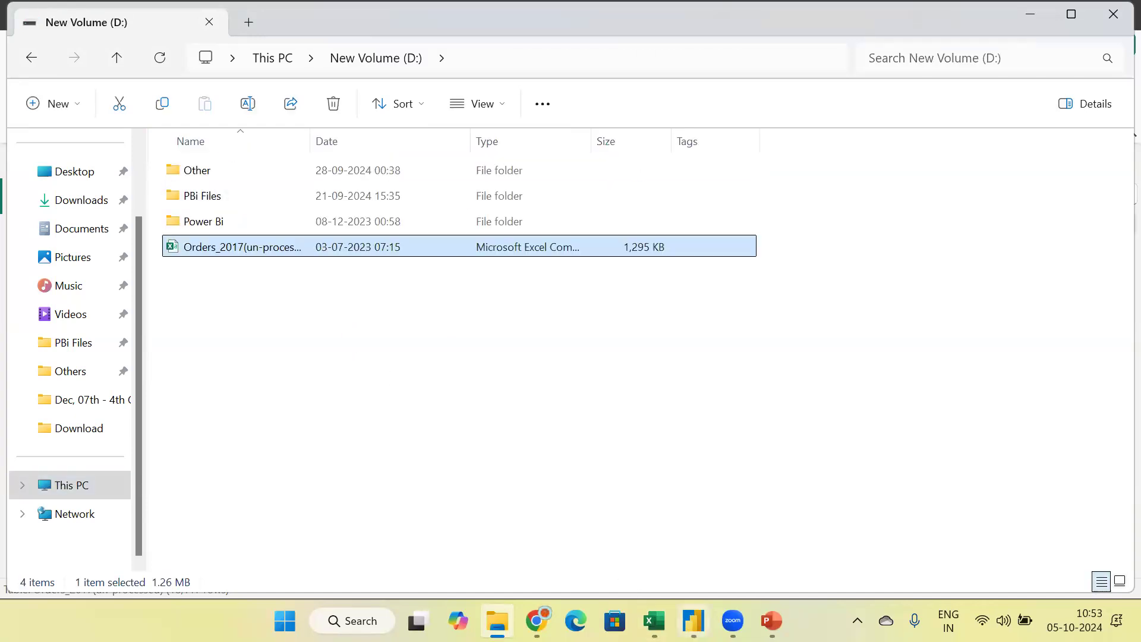
Switch back to Power BI Desktop, open the orders query in Power Query Editor and refresh its preview.
key(alt+Tab)
scroll(303, 259, down, 6)
scroll(303, 259, up, 6)
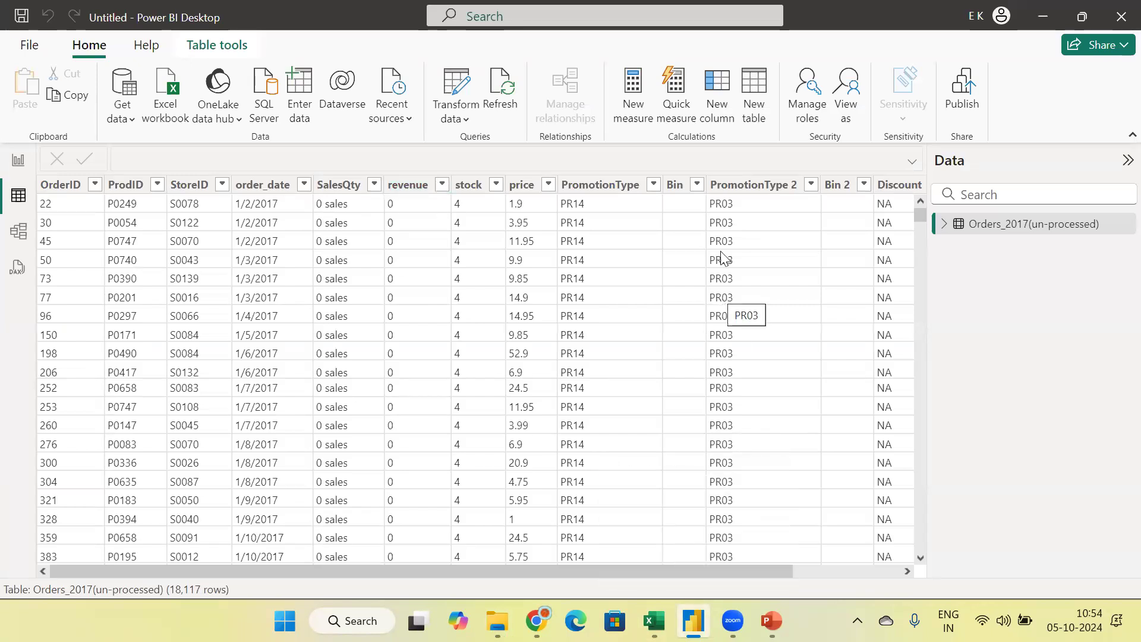
click(462, 111)
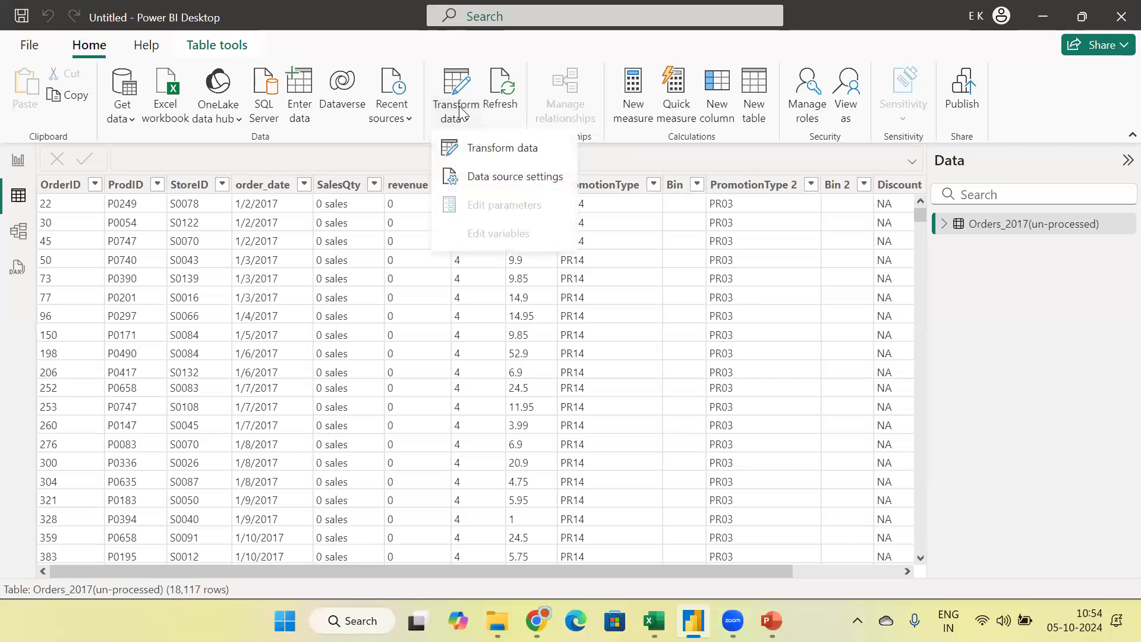
click(458, 89)
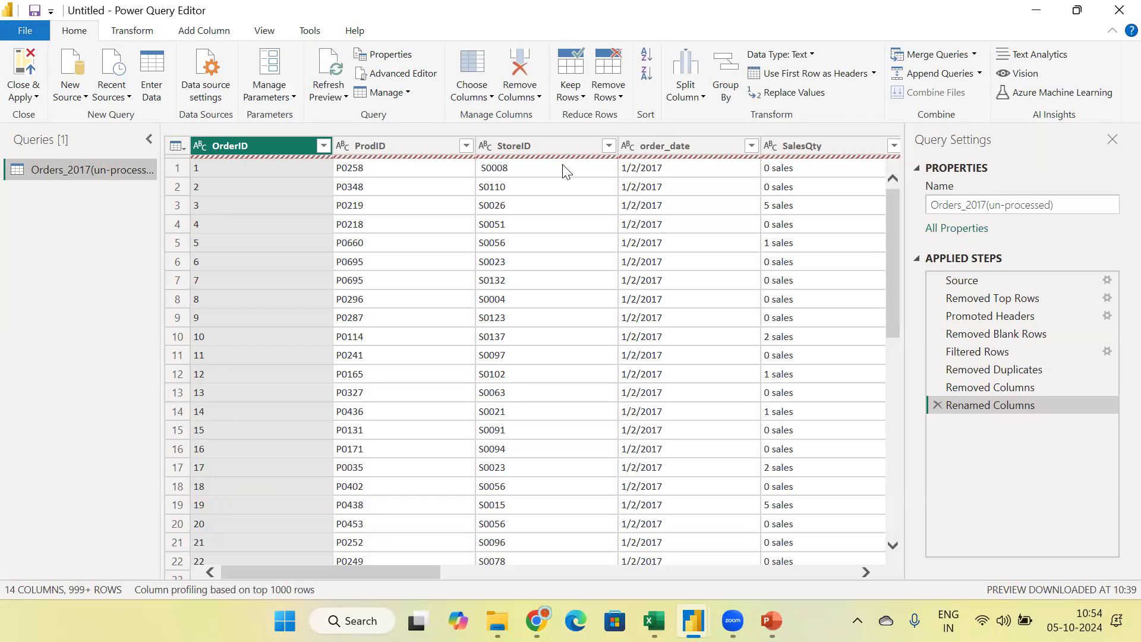
click(328, 66)
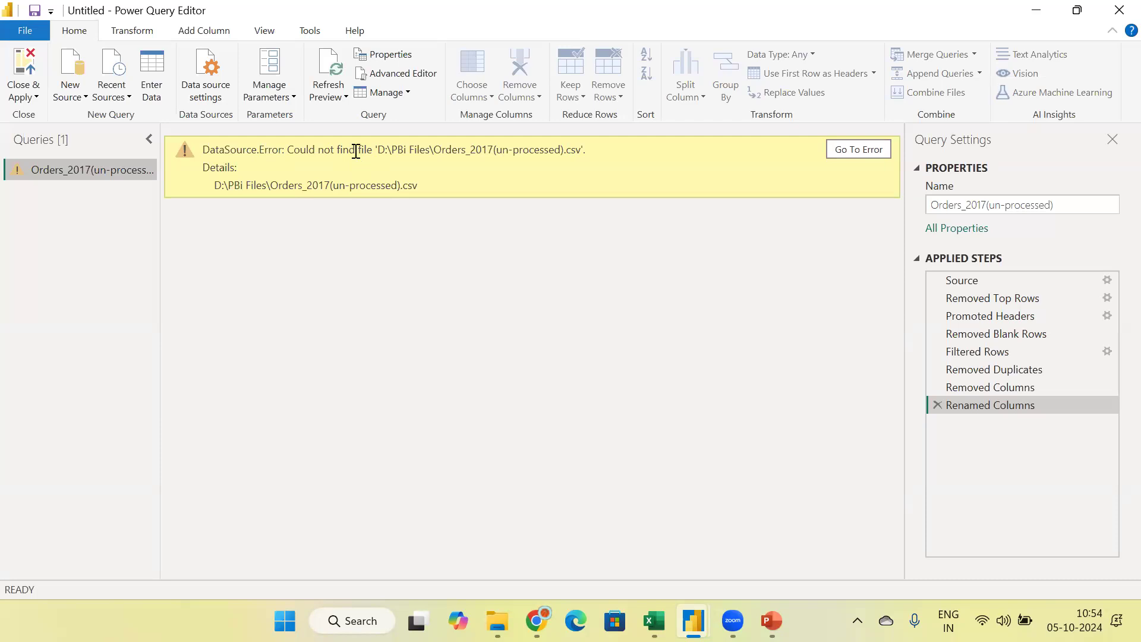
Change the orders data source's file path to D:\Orders_2017(un-processed).csv and refresh the query preview.
click(214, 100)
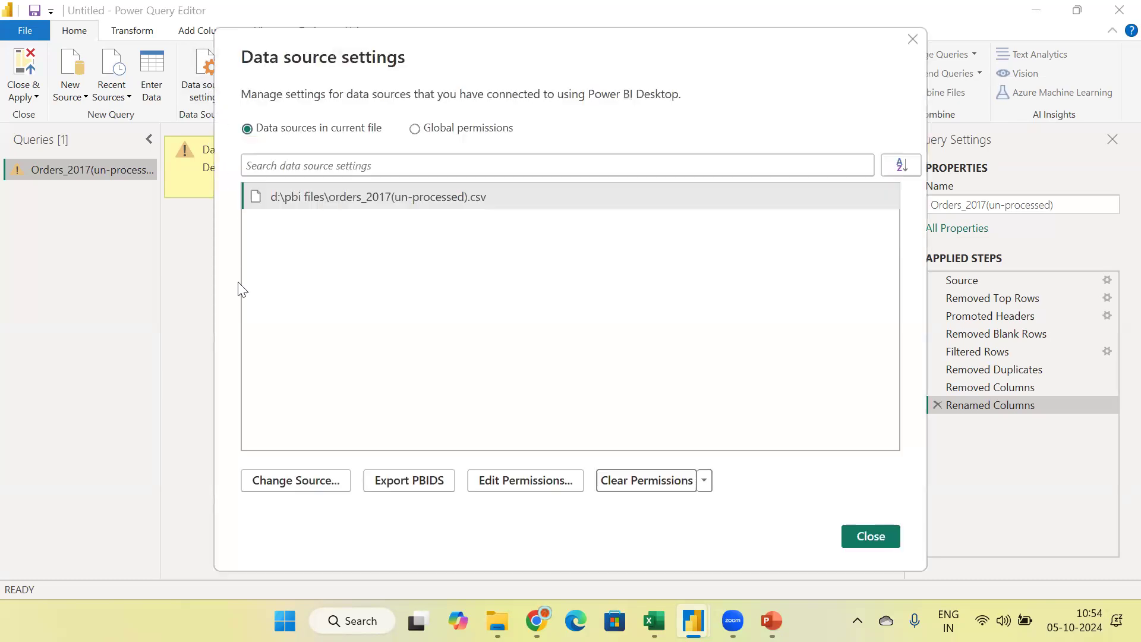
click(296, 481)
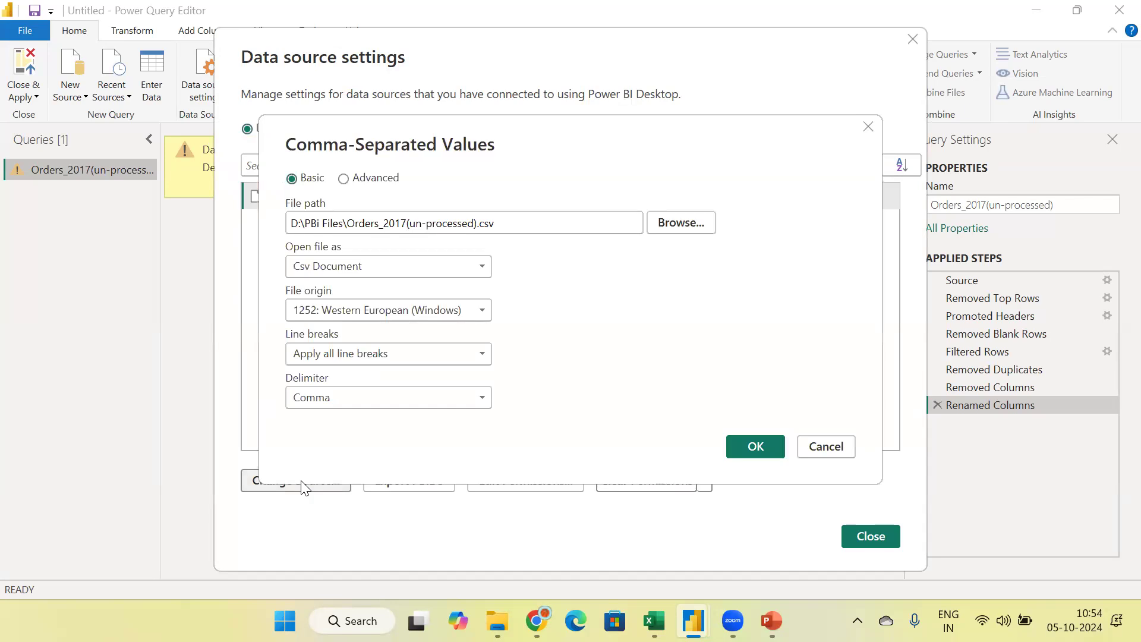
click(677, 231)
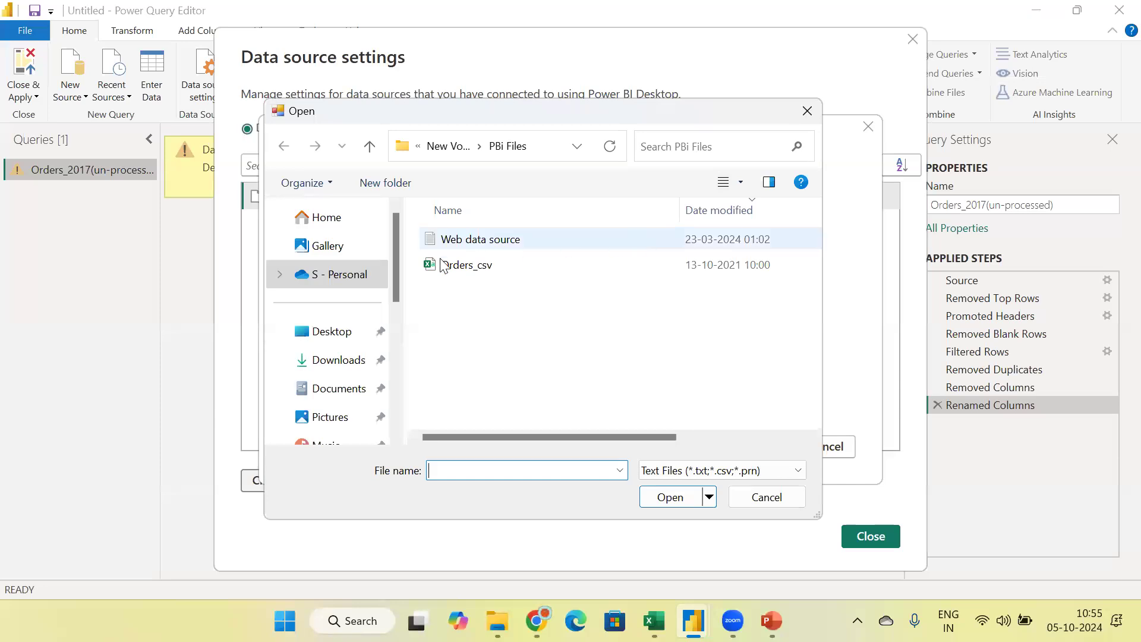
scroll(333, 353, down, 5)
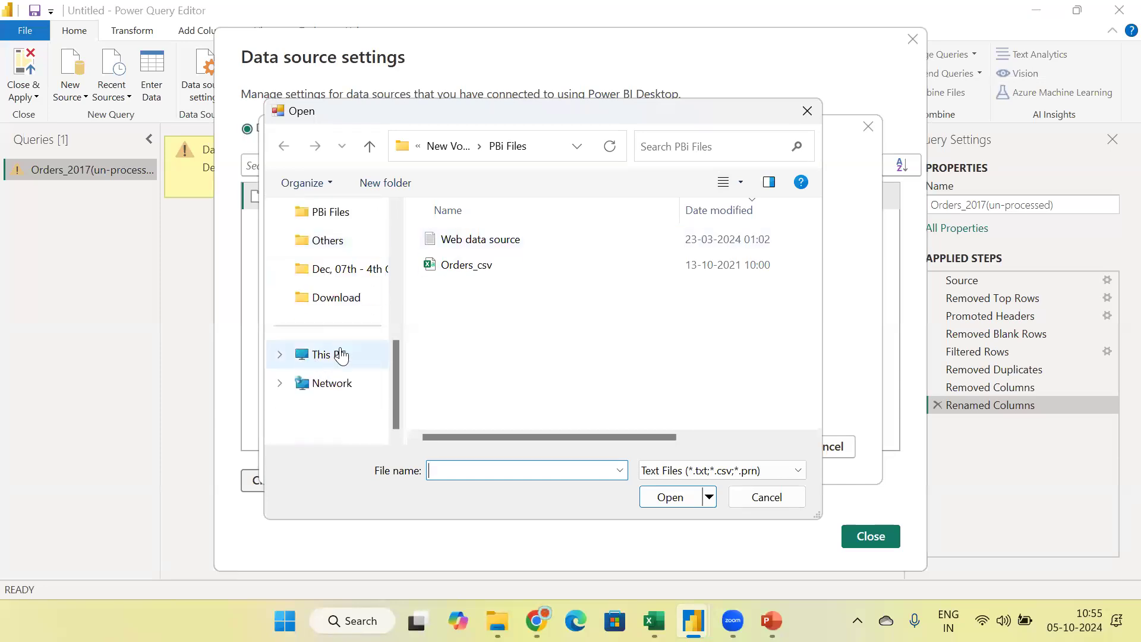
click(341, 353)
click(519, 303)
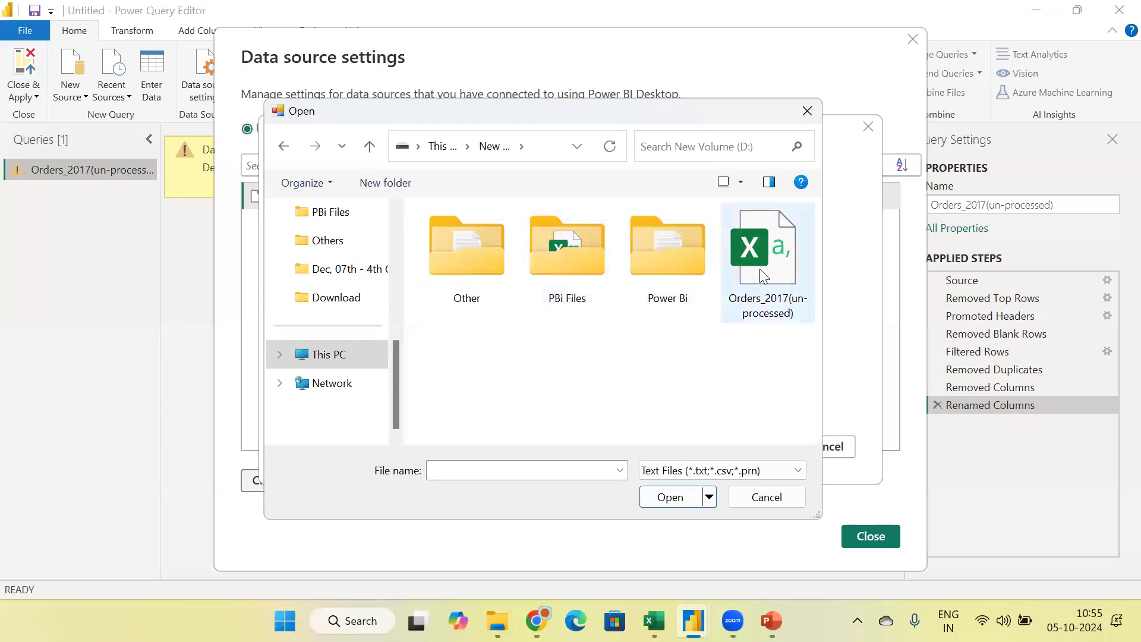
click(766, 271)
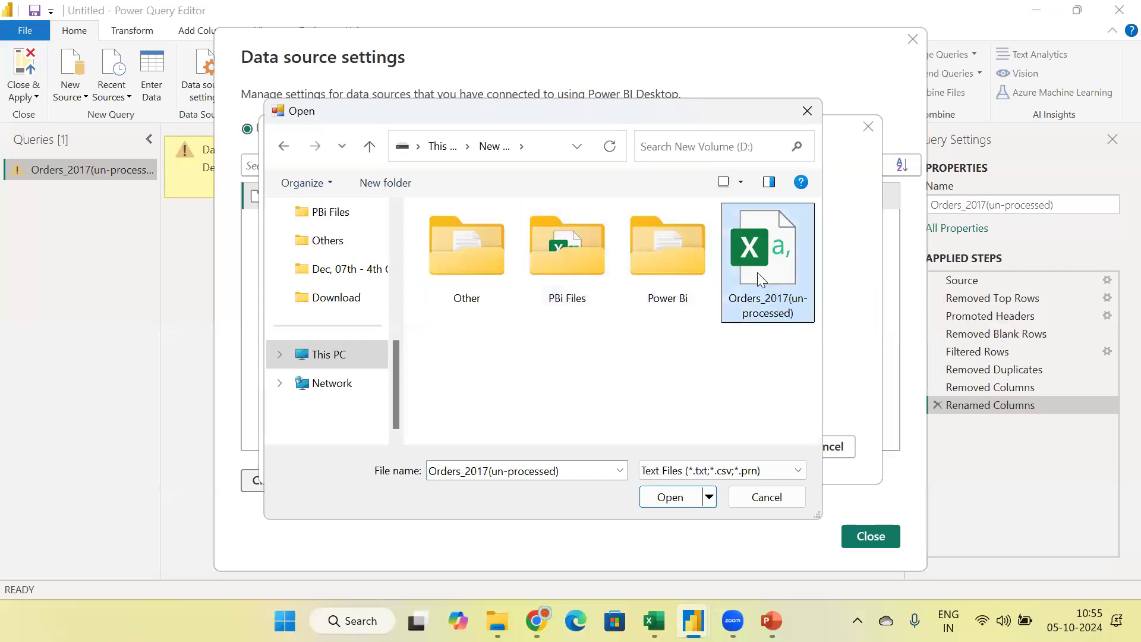
click(669, 499)
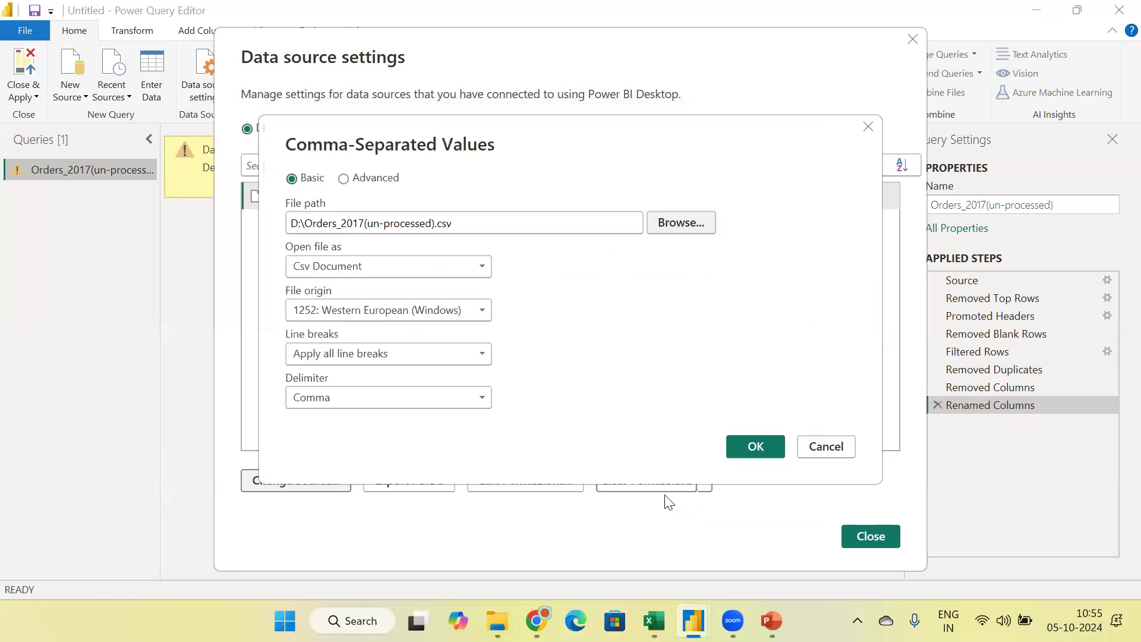
click(752, 447)
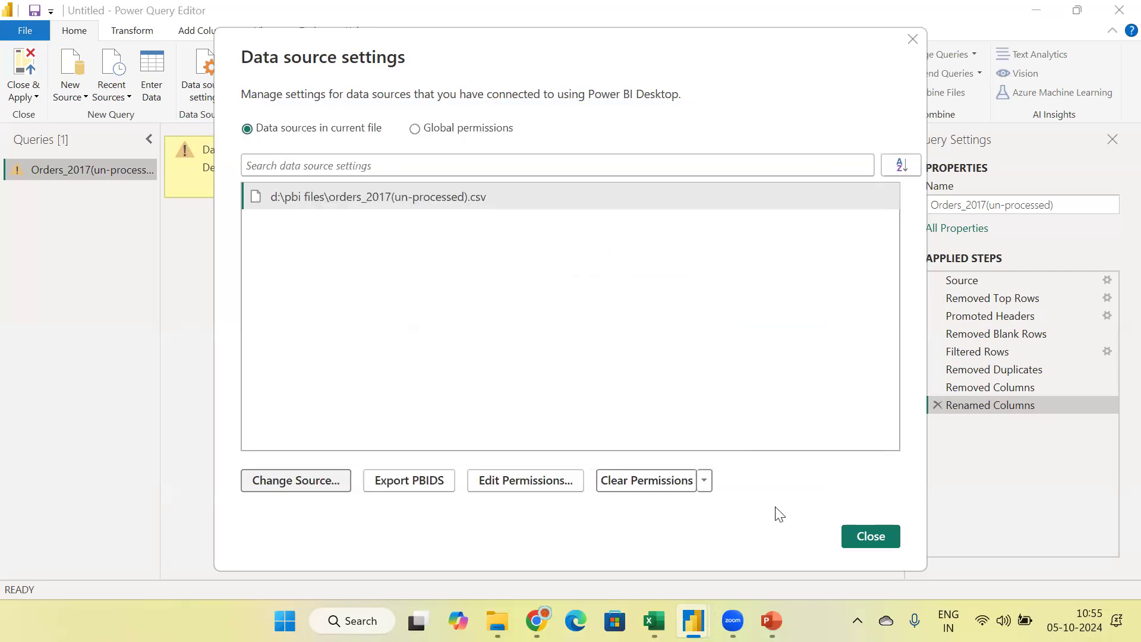
click(862, 536)
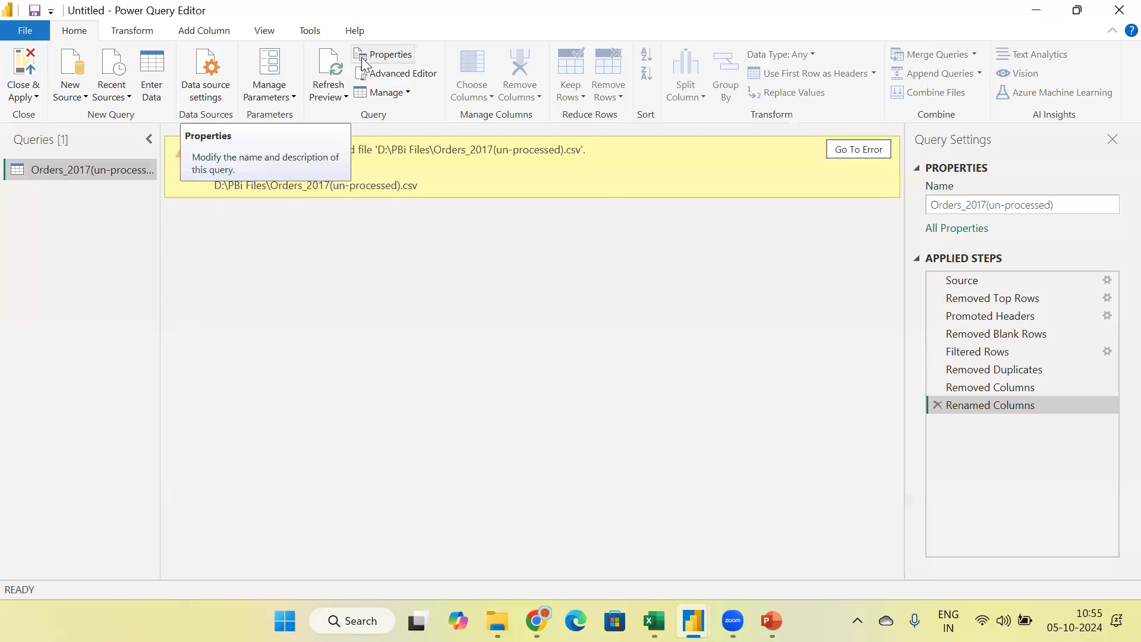
click(332, 68)
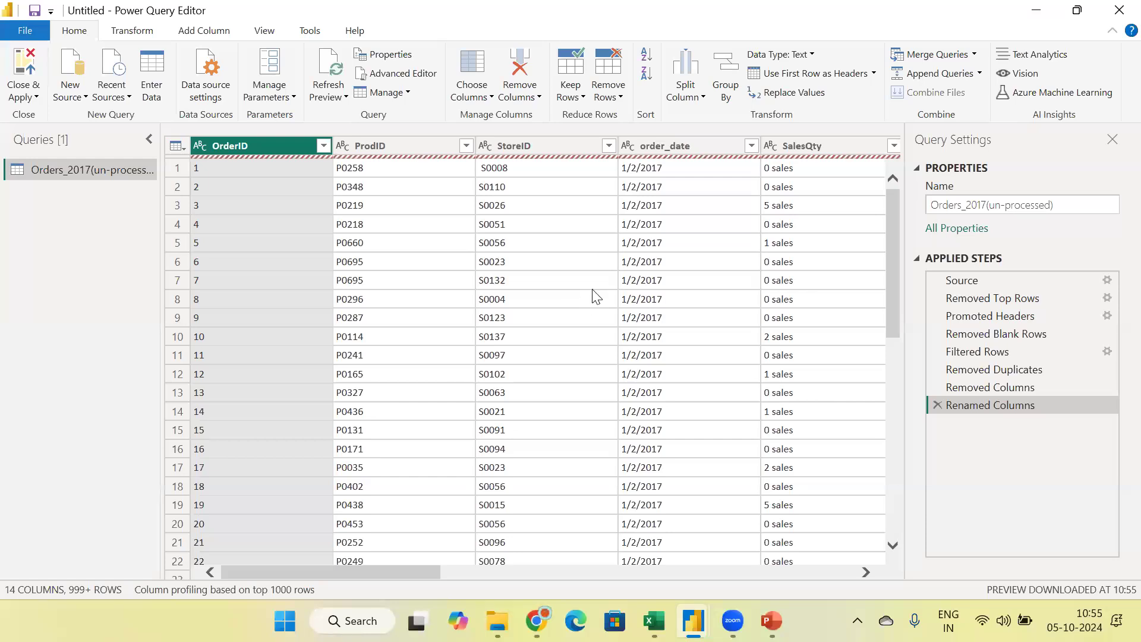
Examine the refreshed orders preview's rows and its columns from OrderID across to SalesQty and revenue.
scroll(561, 321, down, 9)
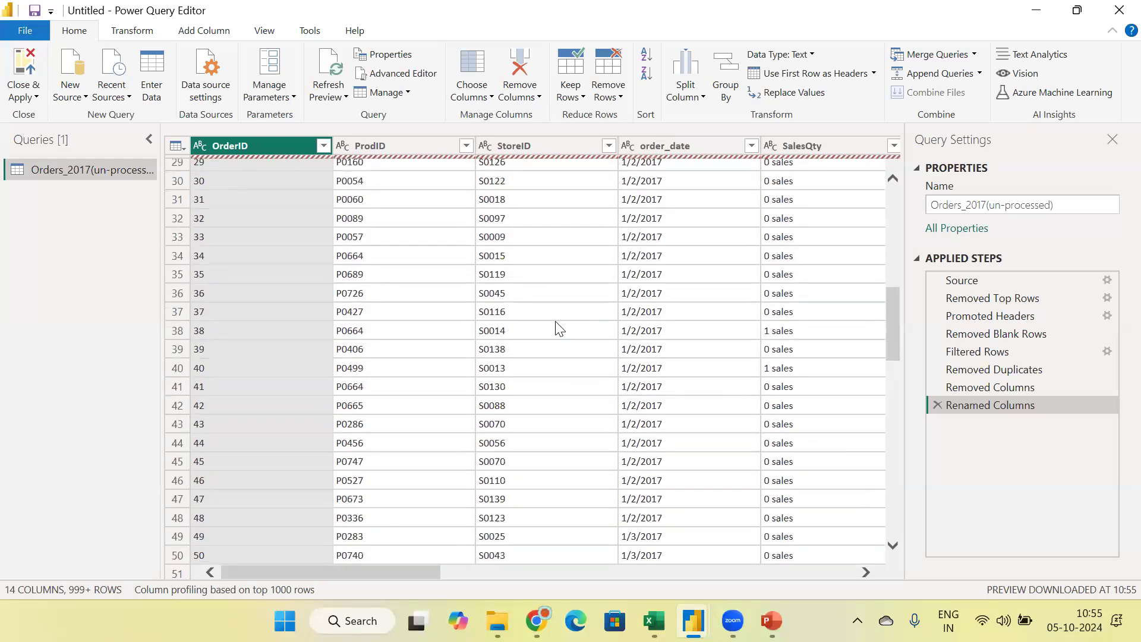
scroll(559, 328, up, 9)
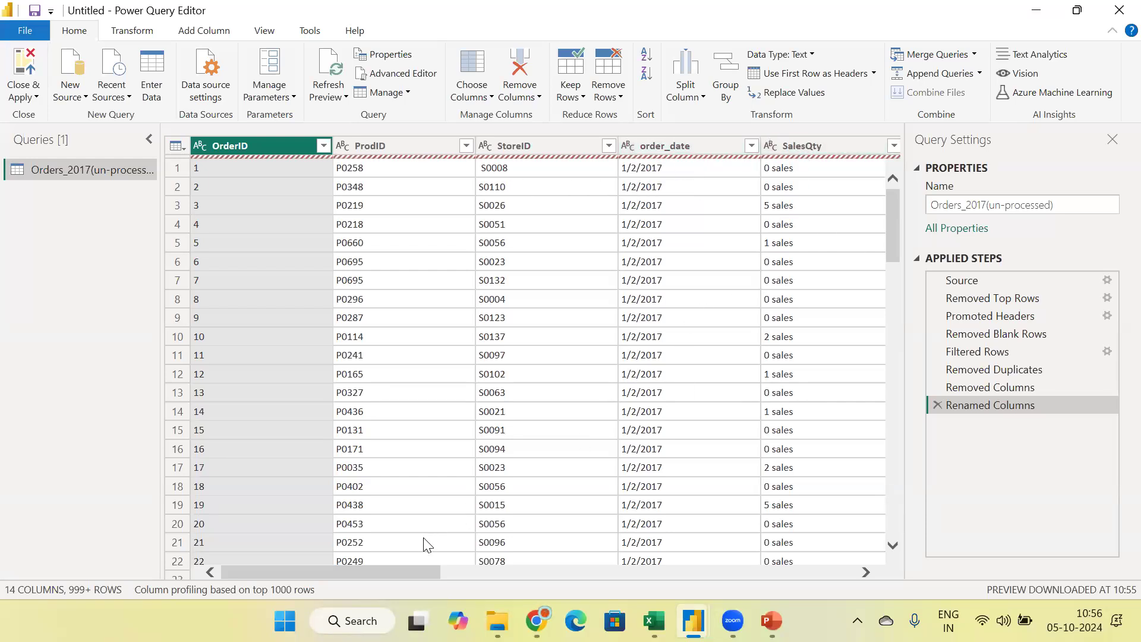
drag(402, 568, 455, 574)
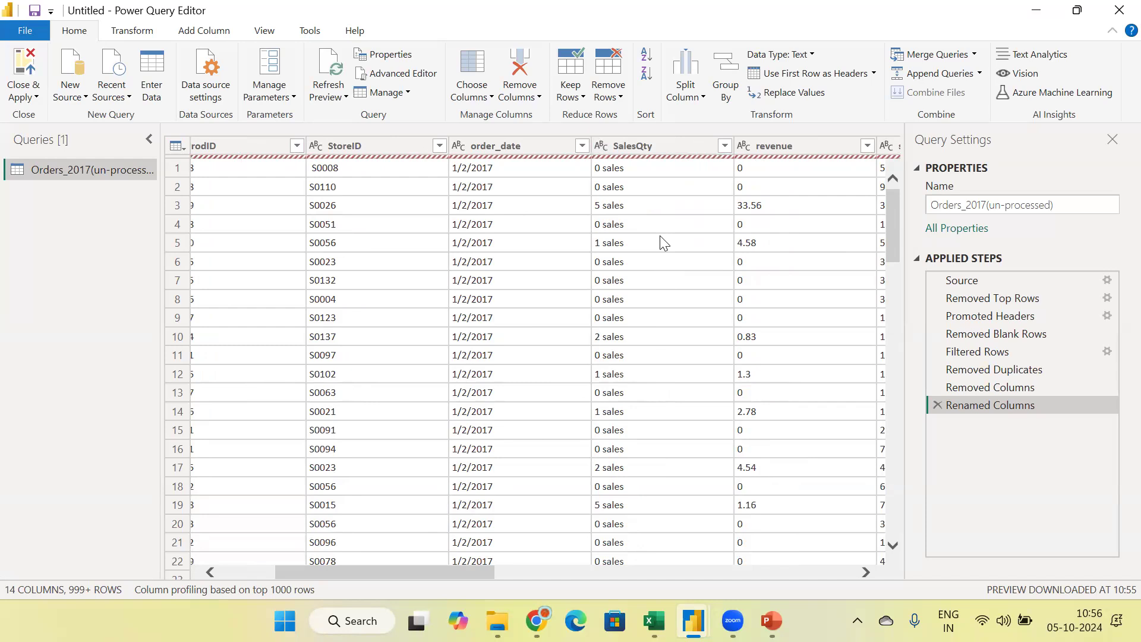
click(648, 153)
drag(385, 572, 331, 572)
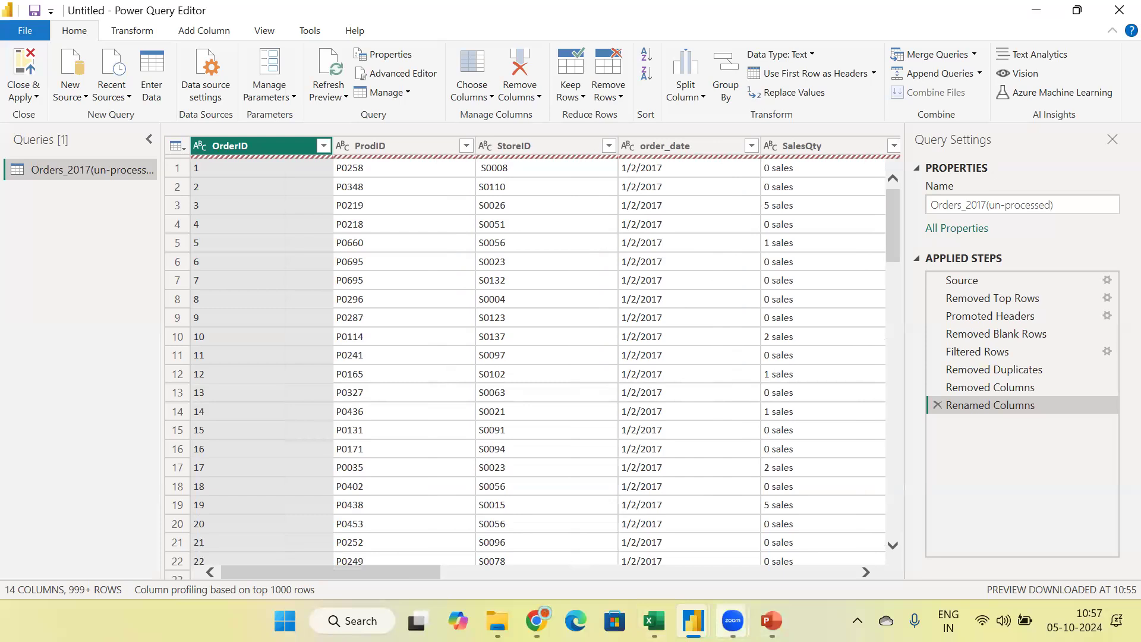
mouse_move(733, 621)
click(797, 504)
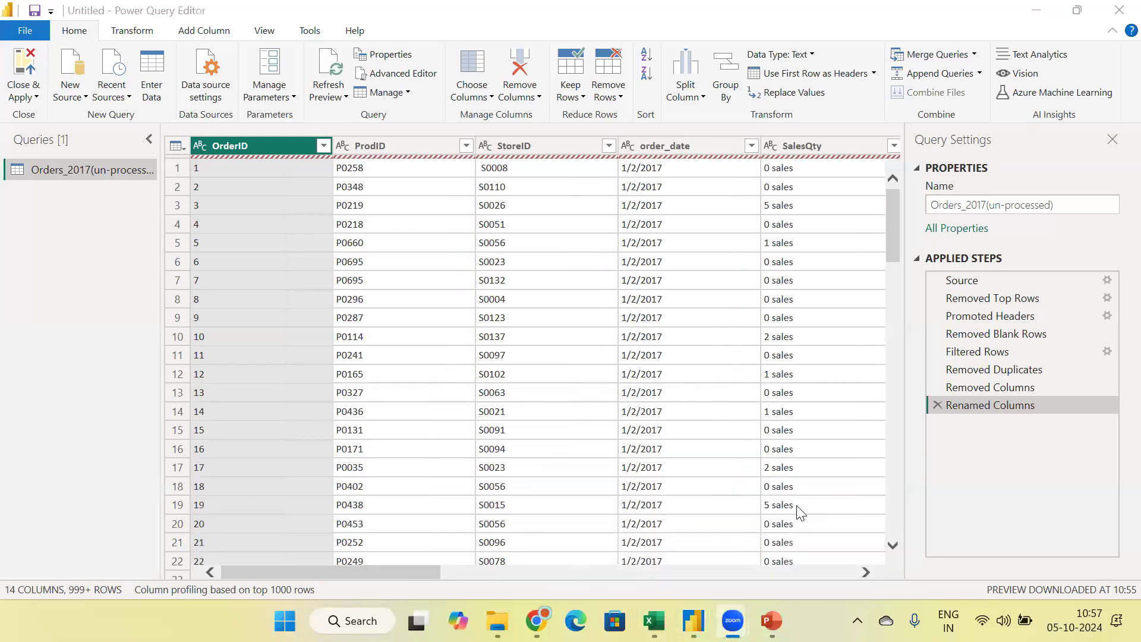